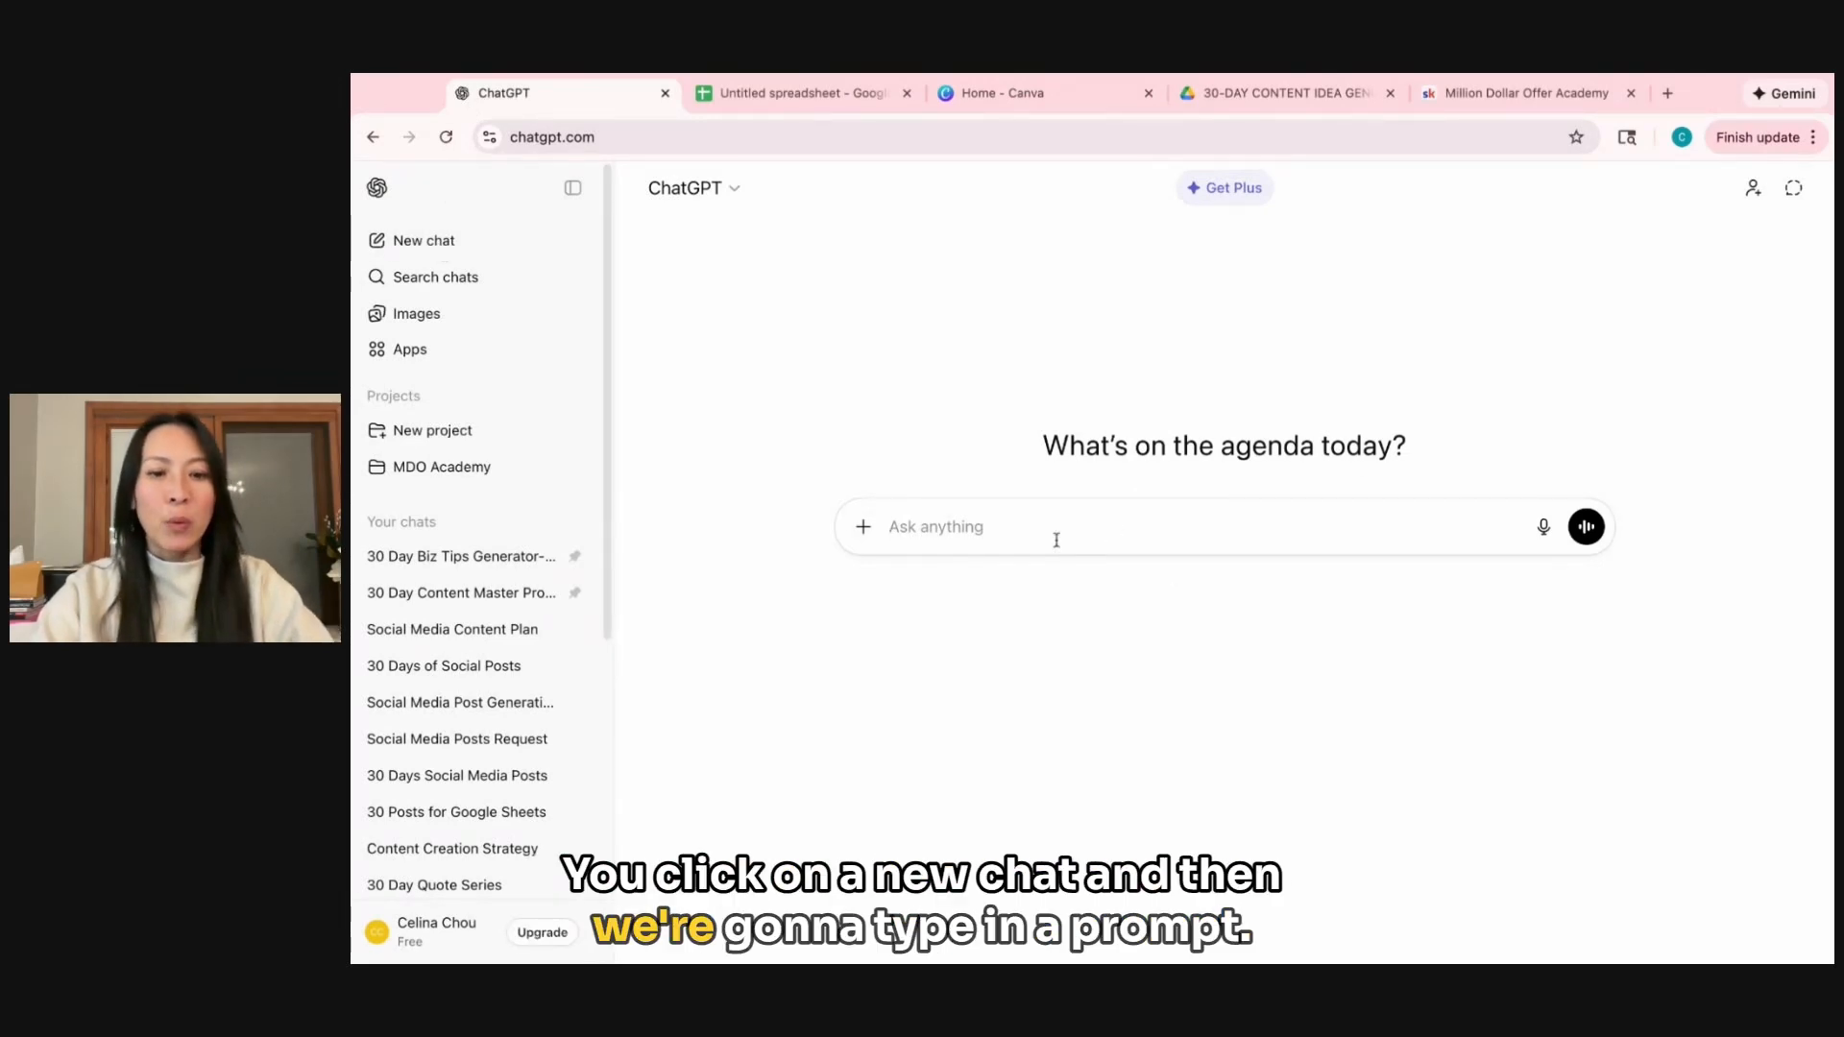
Submit a prompt for 30 days of Personal Branding & Content Creation posts, each 3 sentences in one line, simple, clear, beginner-friendly and unique.
text(Generate 30 days of social media posts for Personal Branding & Content Creation Each post should have 3 sentence in one line Make posts simple, clear, beginner-friendly, and unique.)
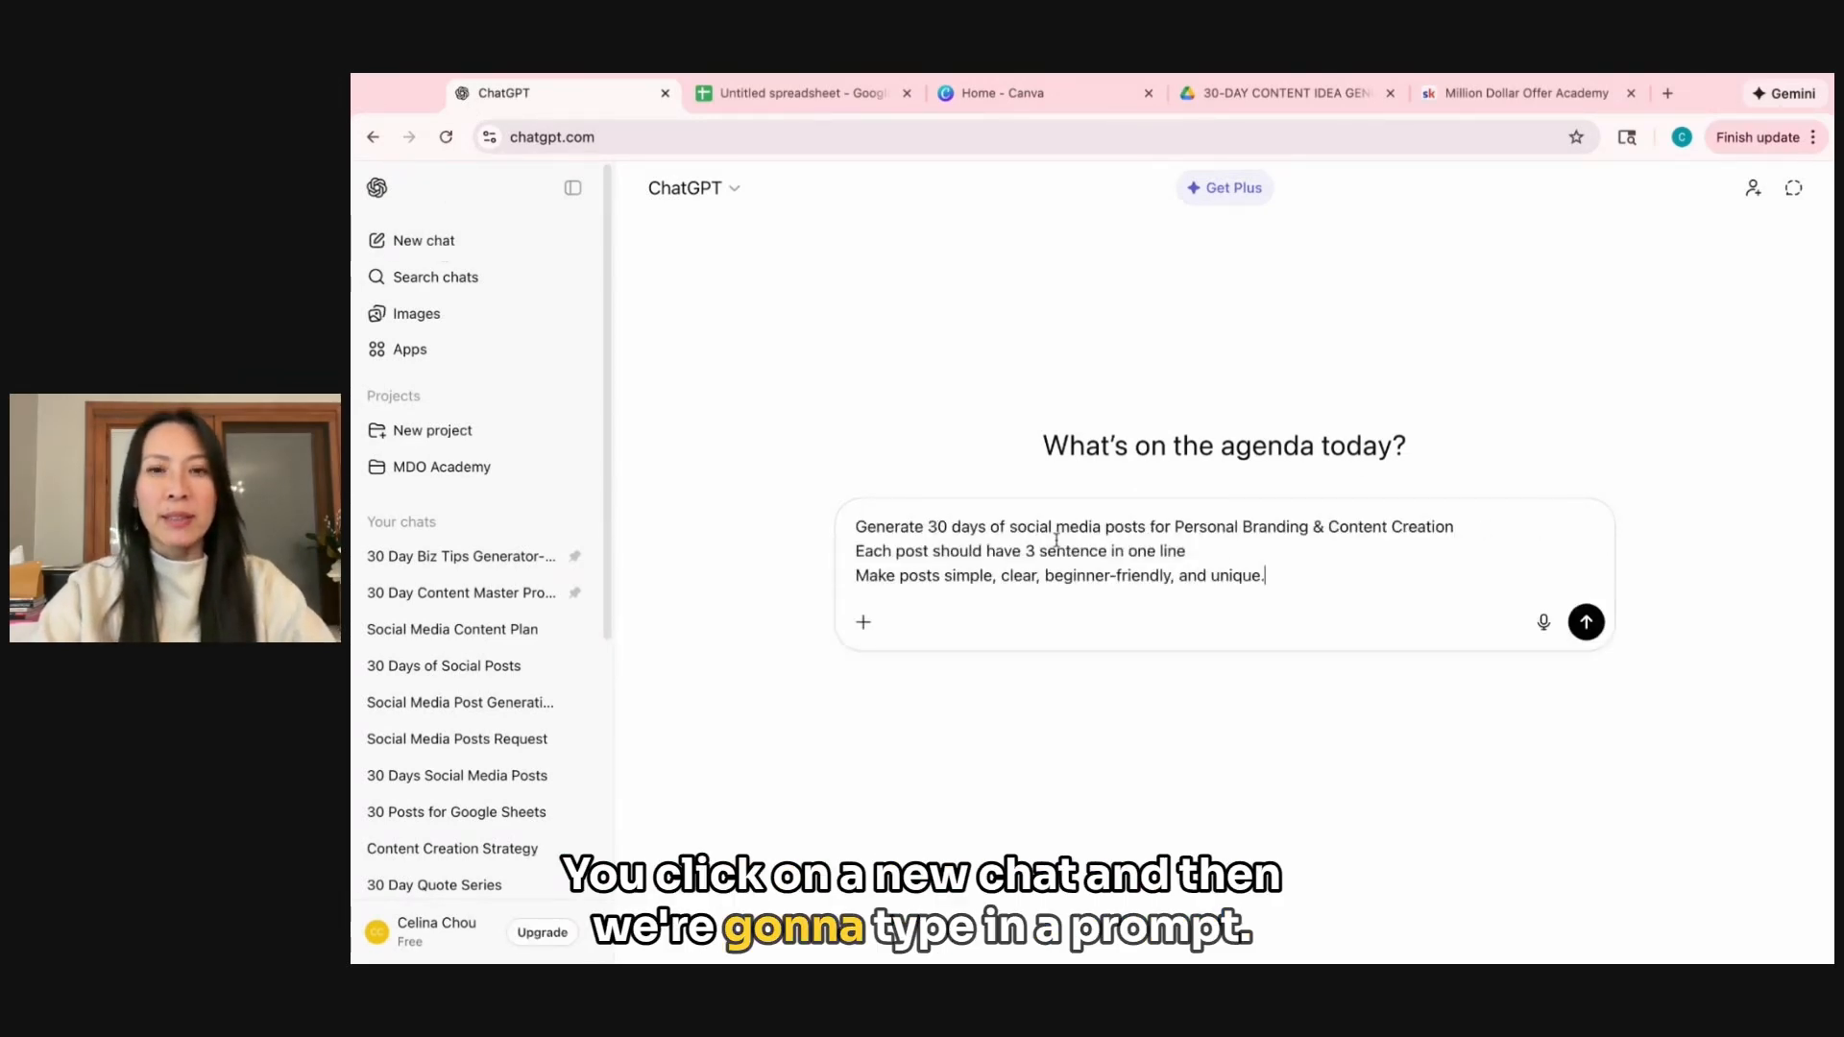
click(1580, 634)
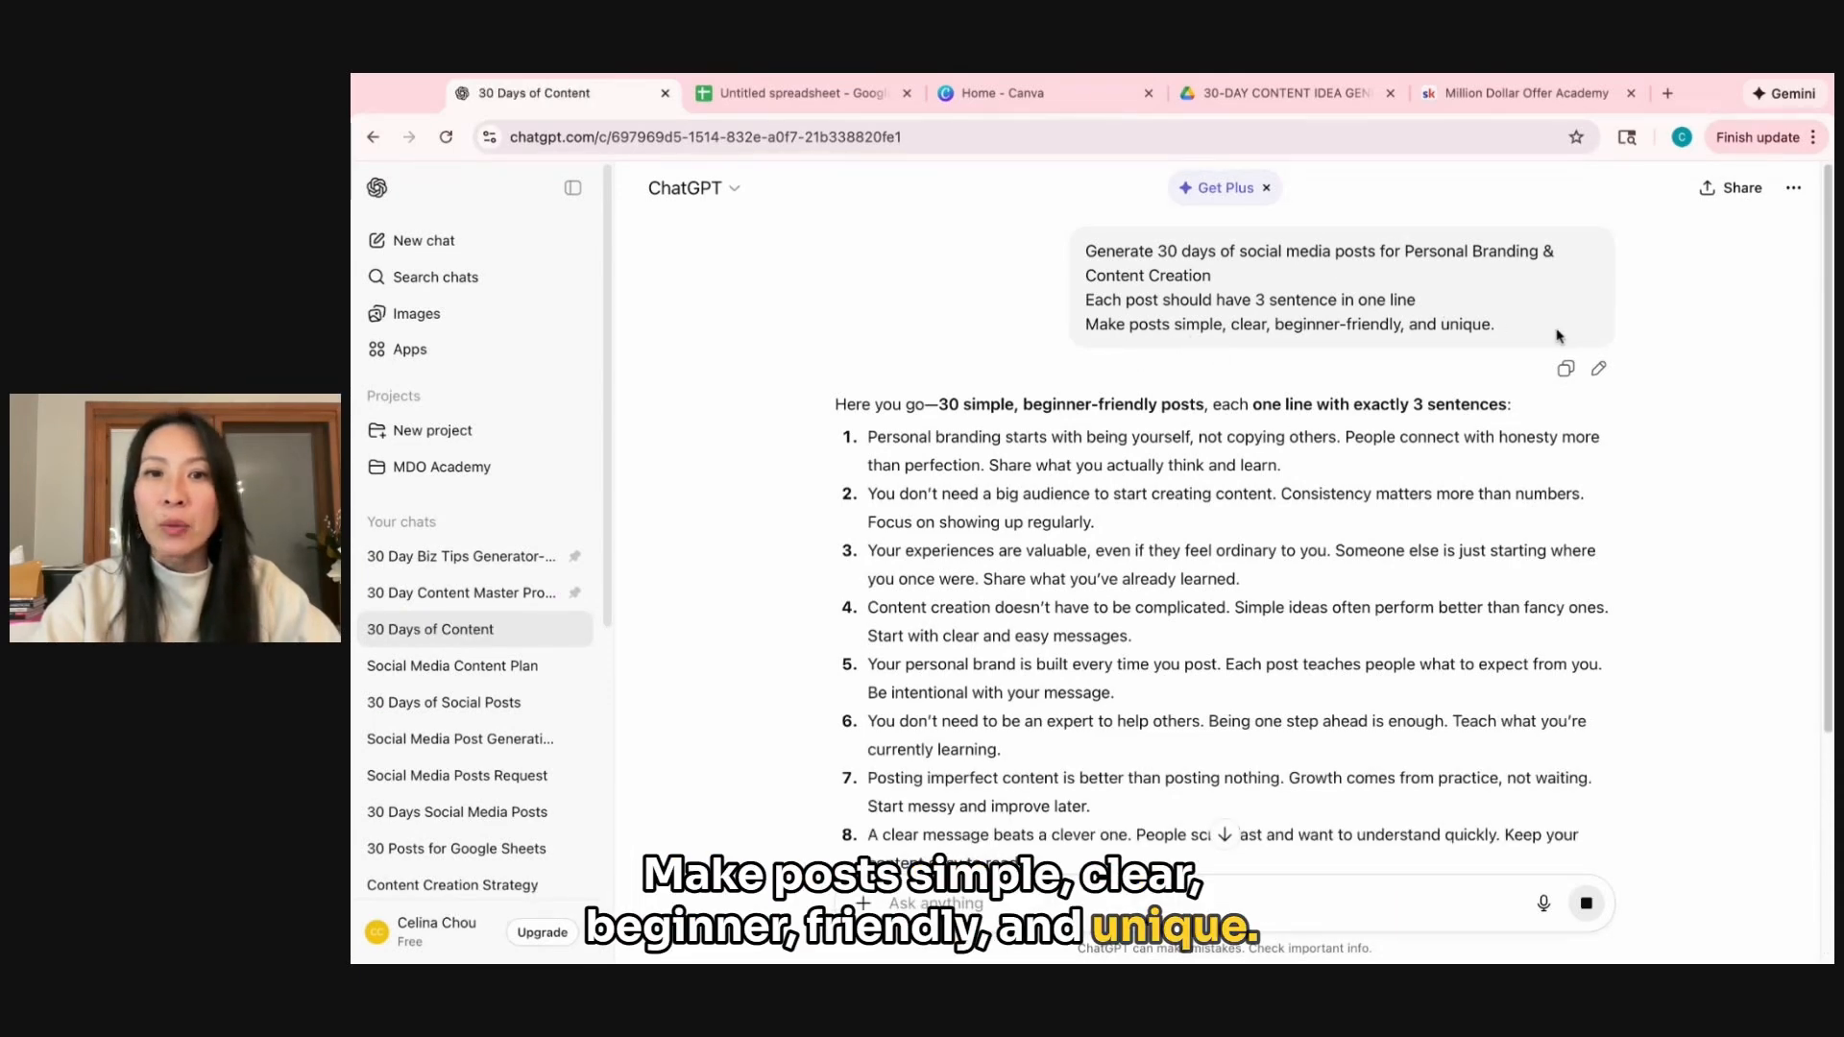
scroll(1235, 599, down, 4)
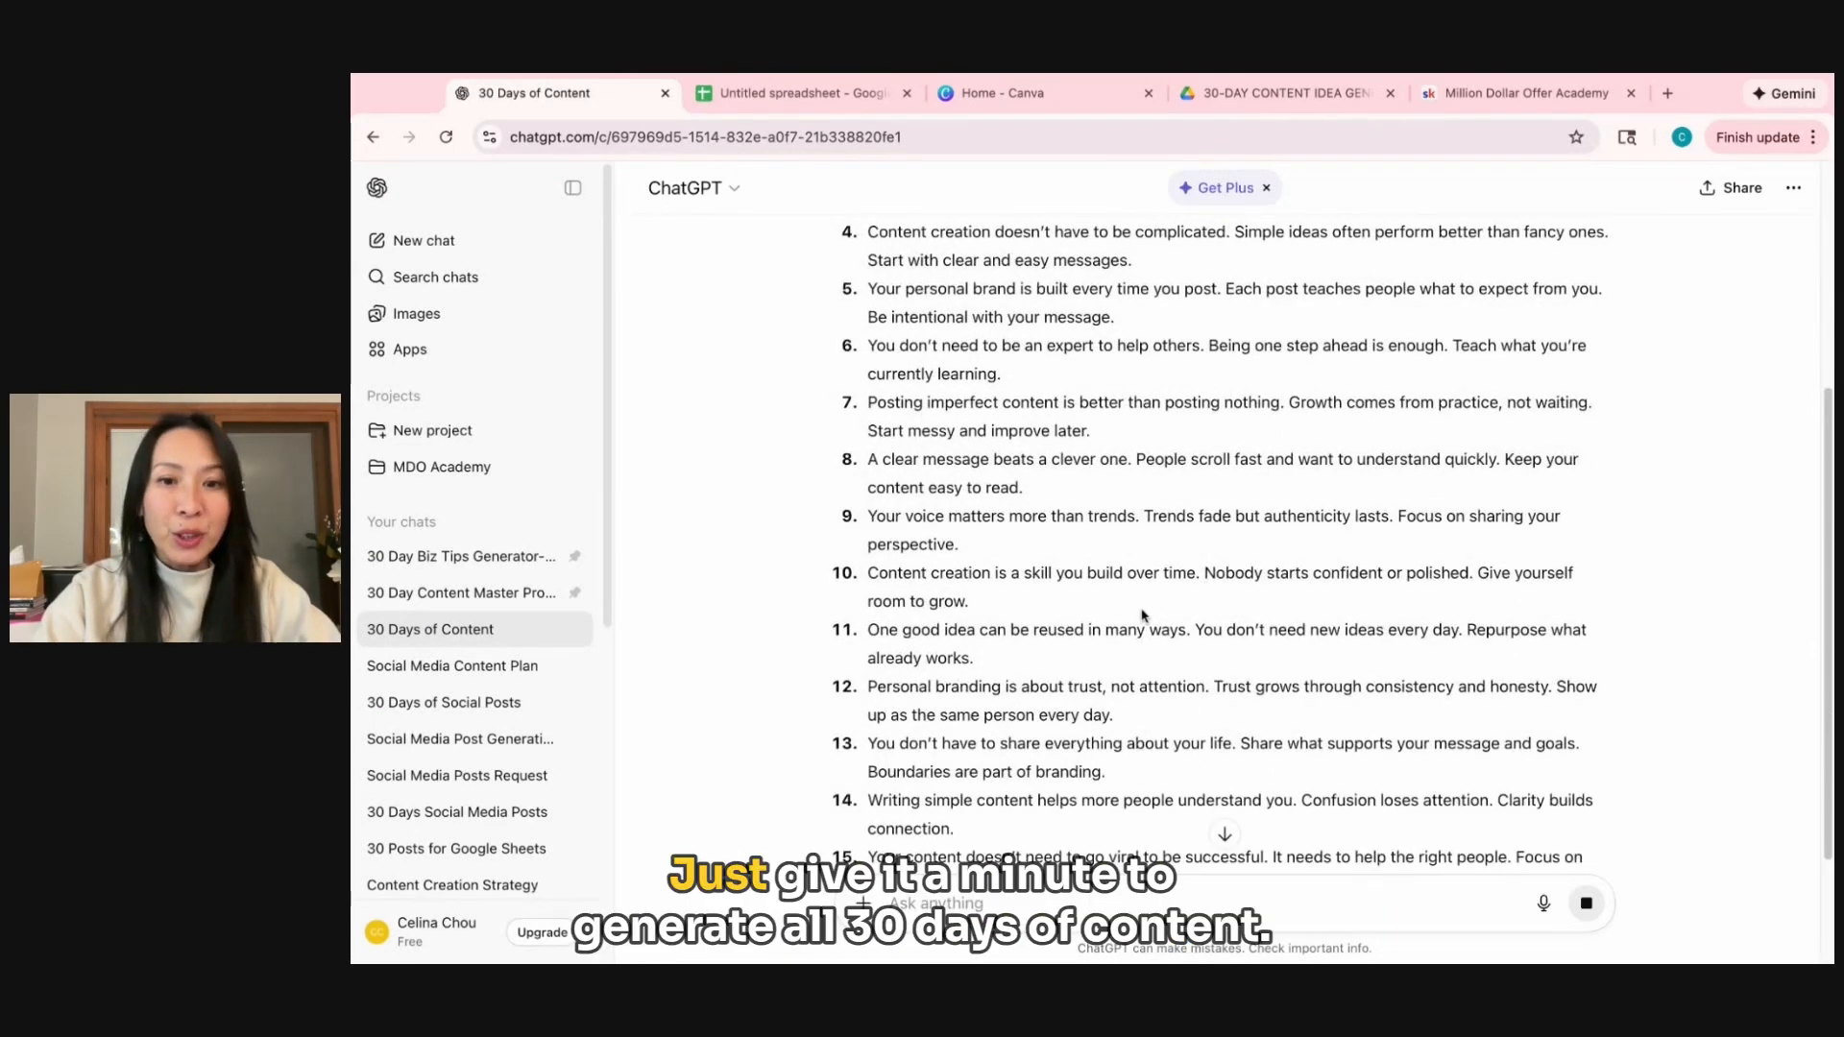
scroll(1143, 608, down, 1)
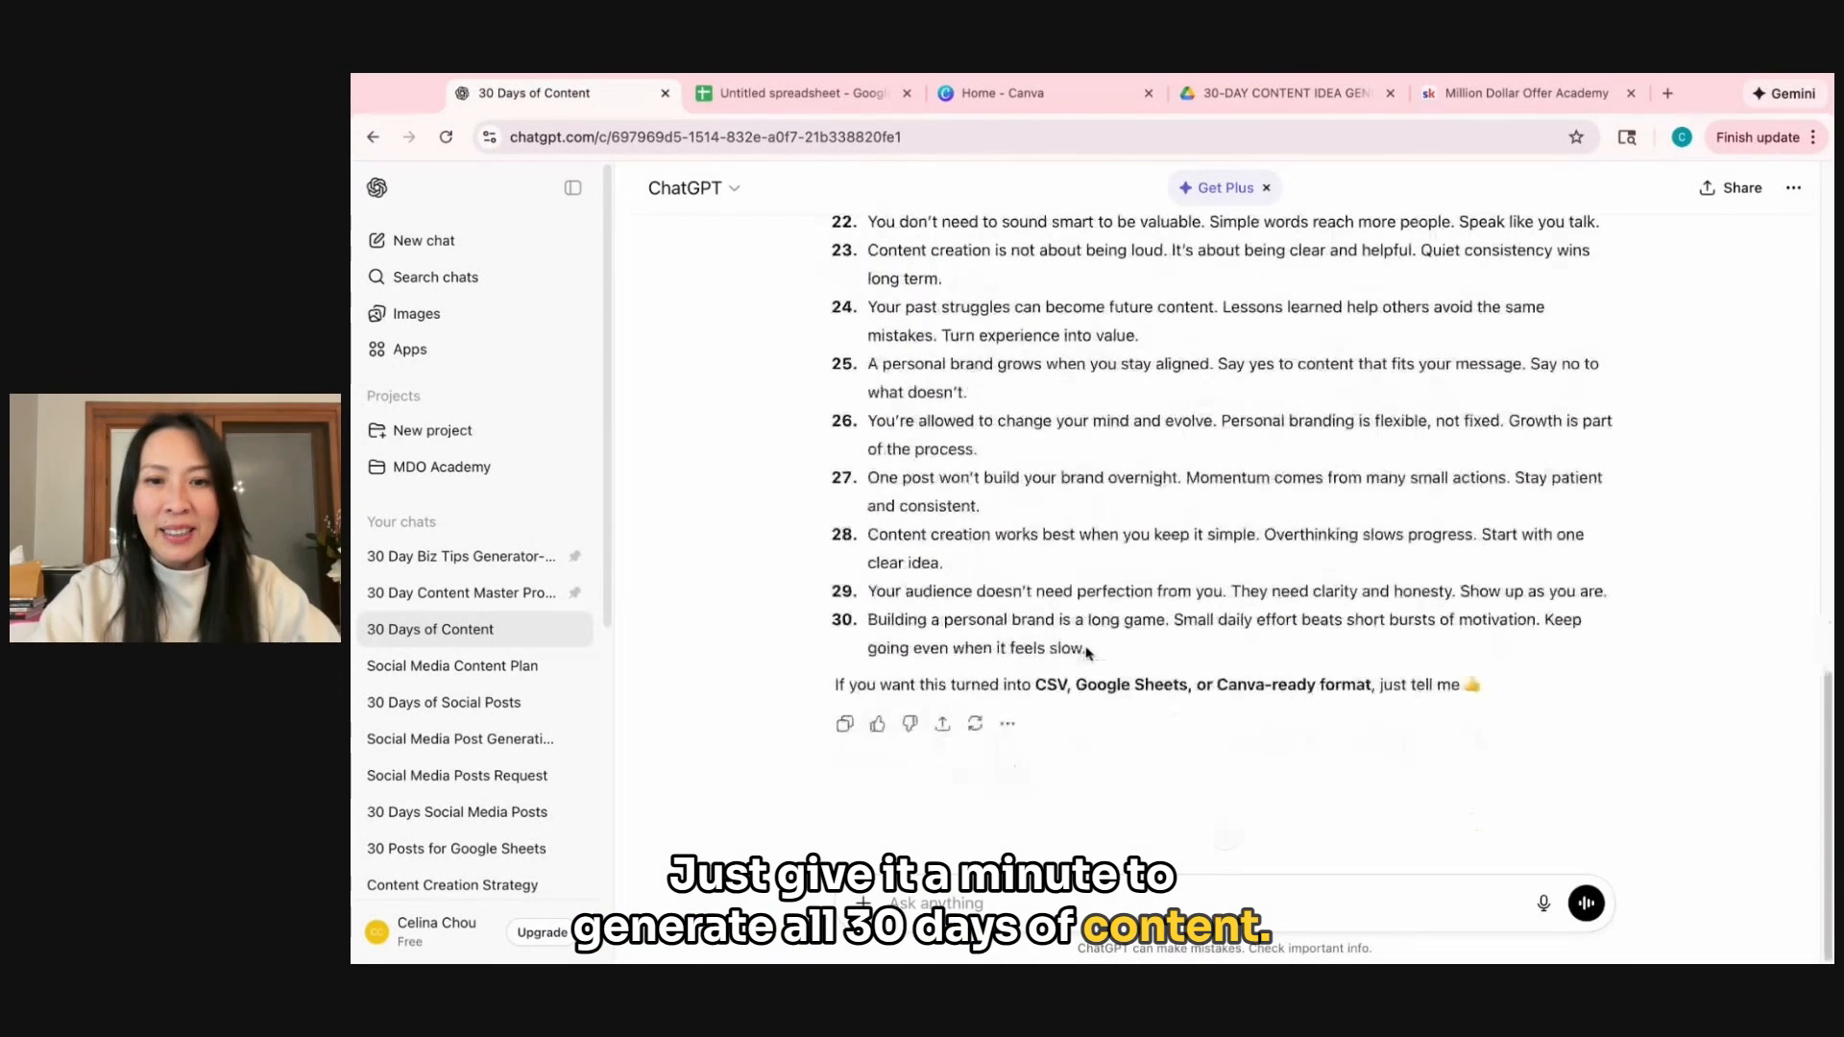
scroll(1088, 650, up, 15)
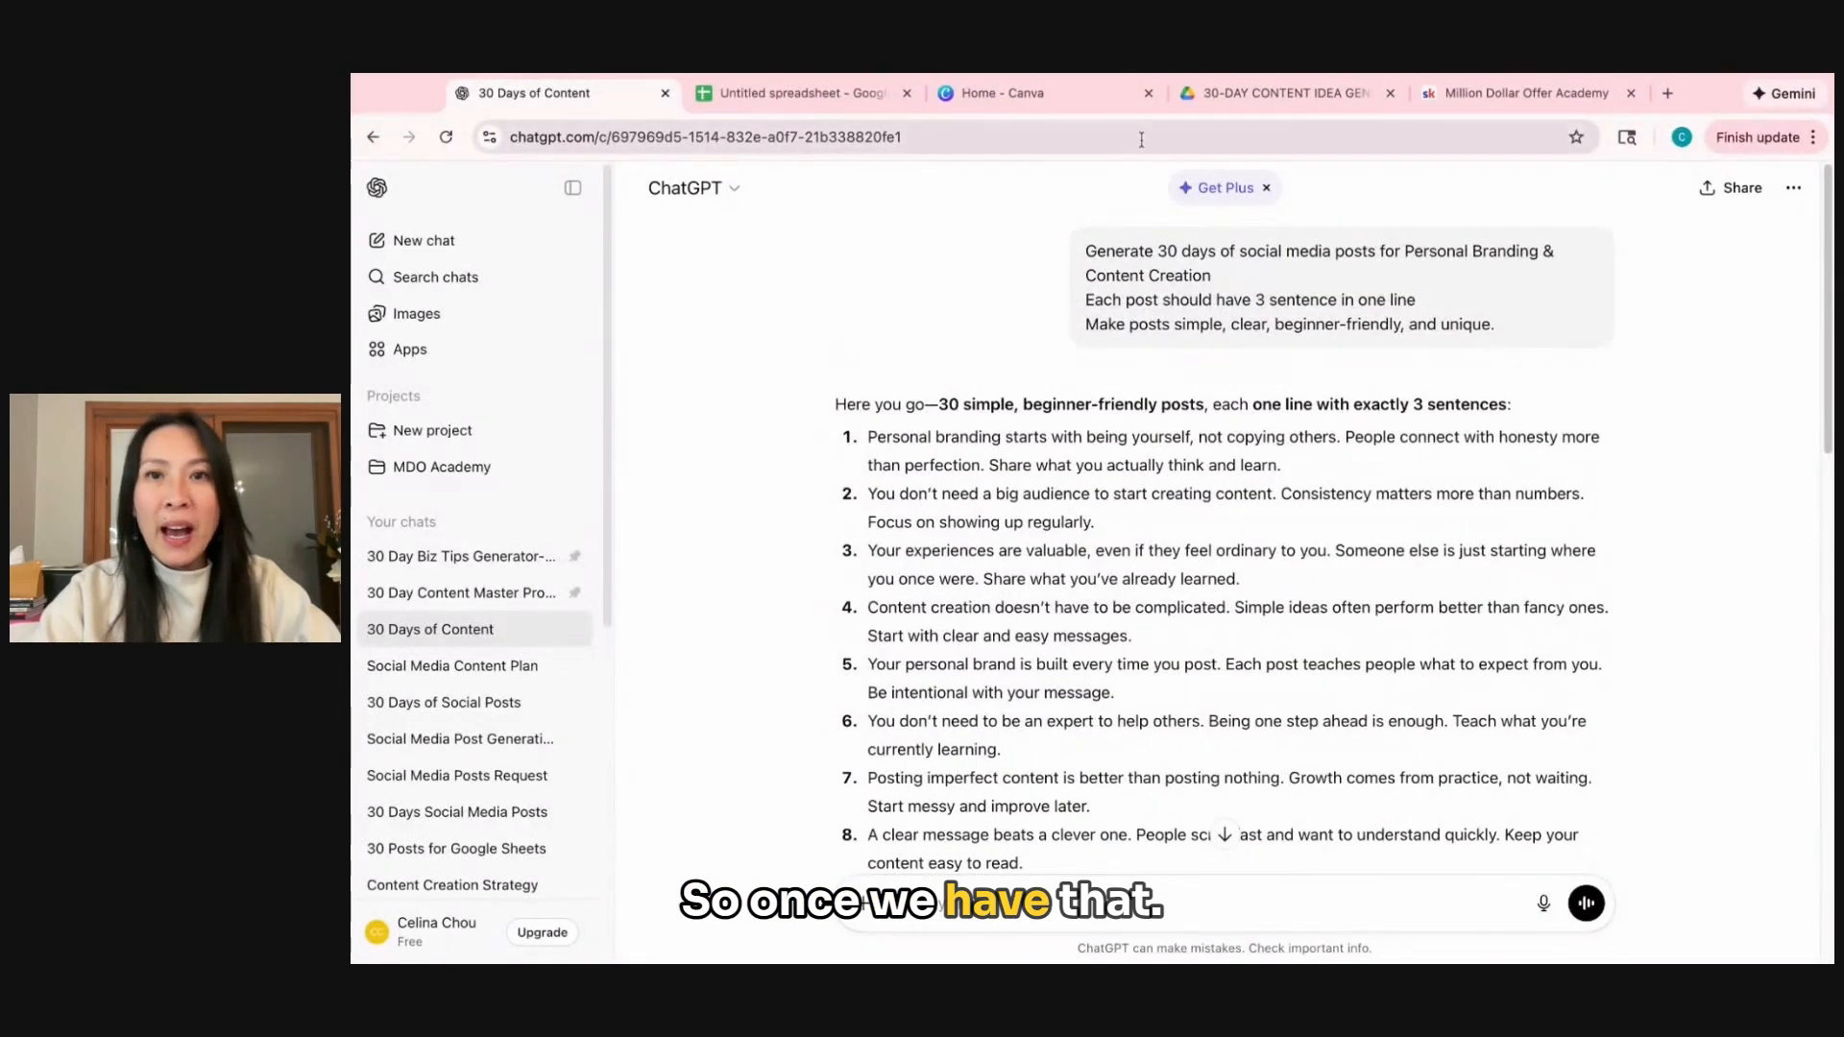
Copy all 30 generated posts from the response and paste them into the blank Google Sheets spreadsheet starting at cell A1.
scroll(1037, 488, down, 3)
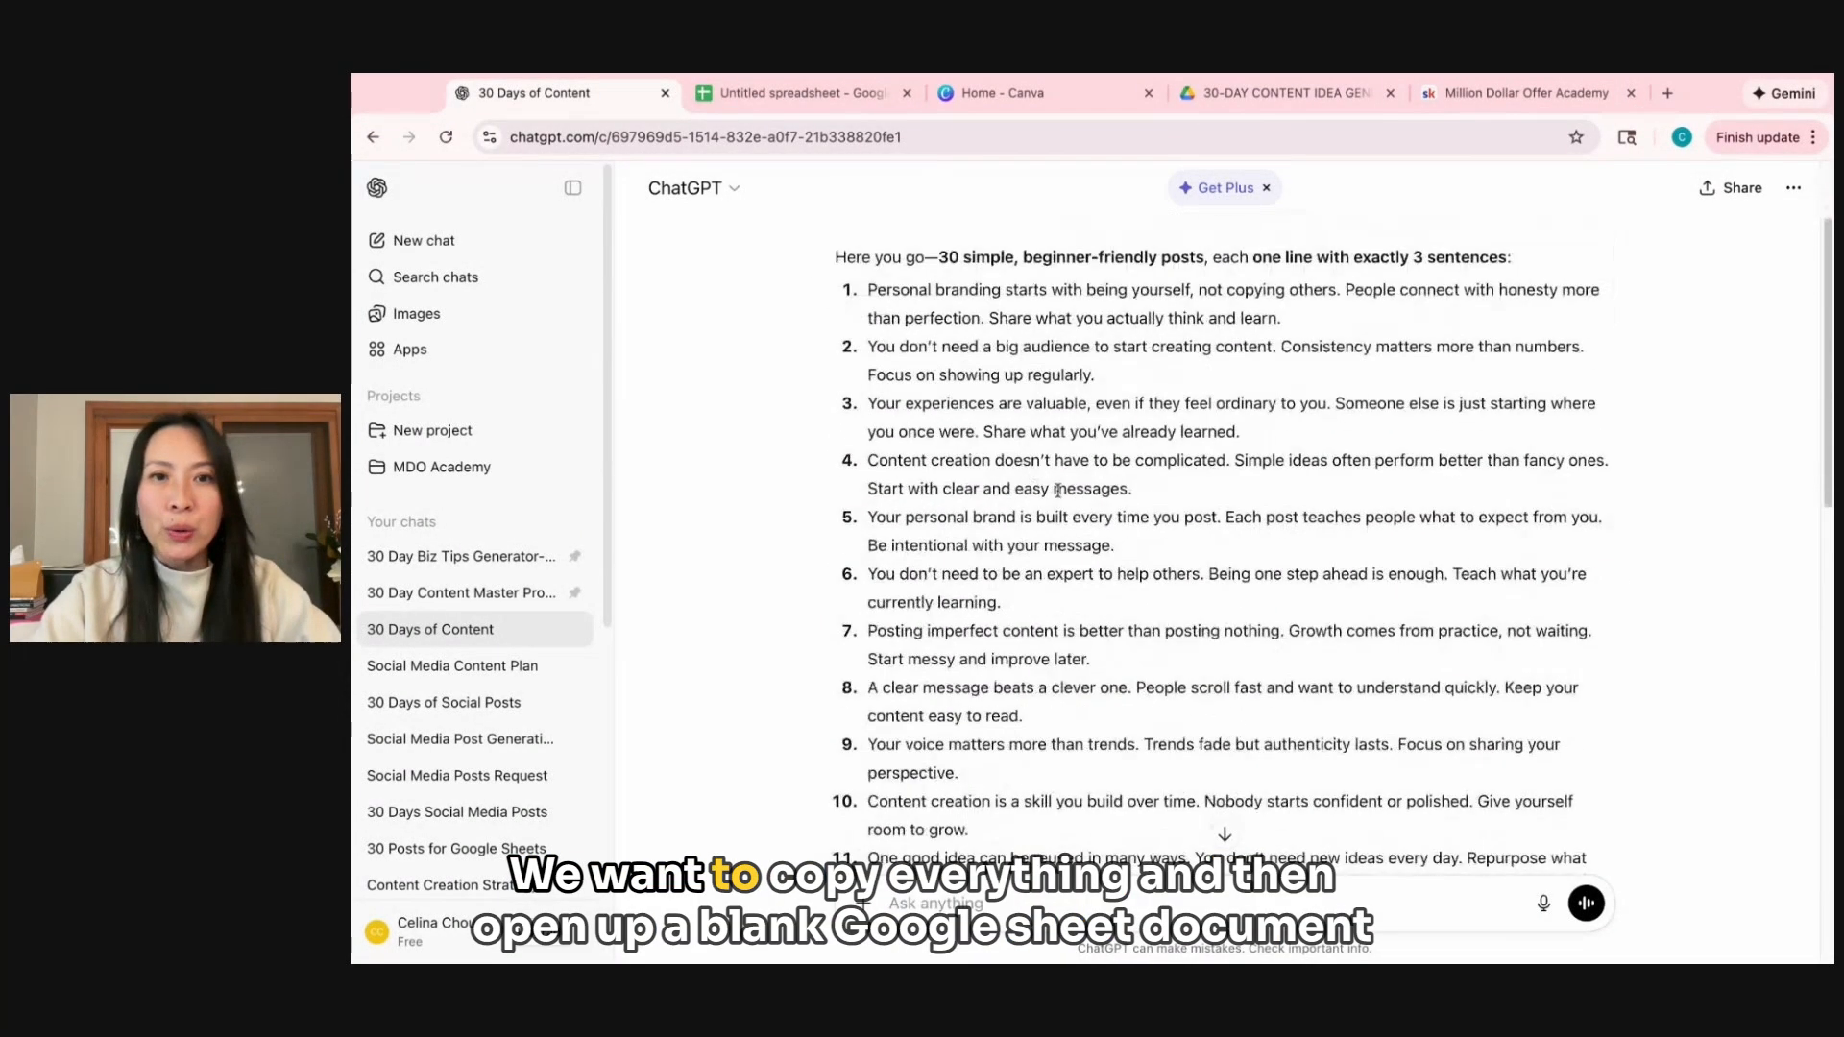
drag(870, 290, 1095, 741)
key(ctrl+c)
scroll(1585, 846, down, 10)
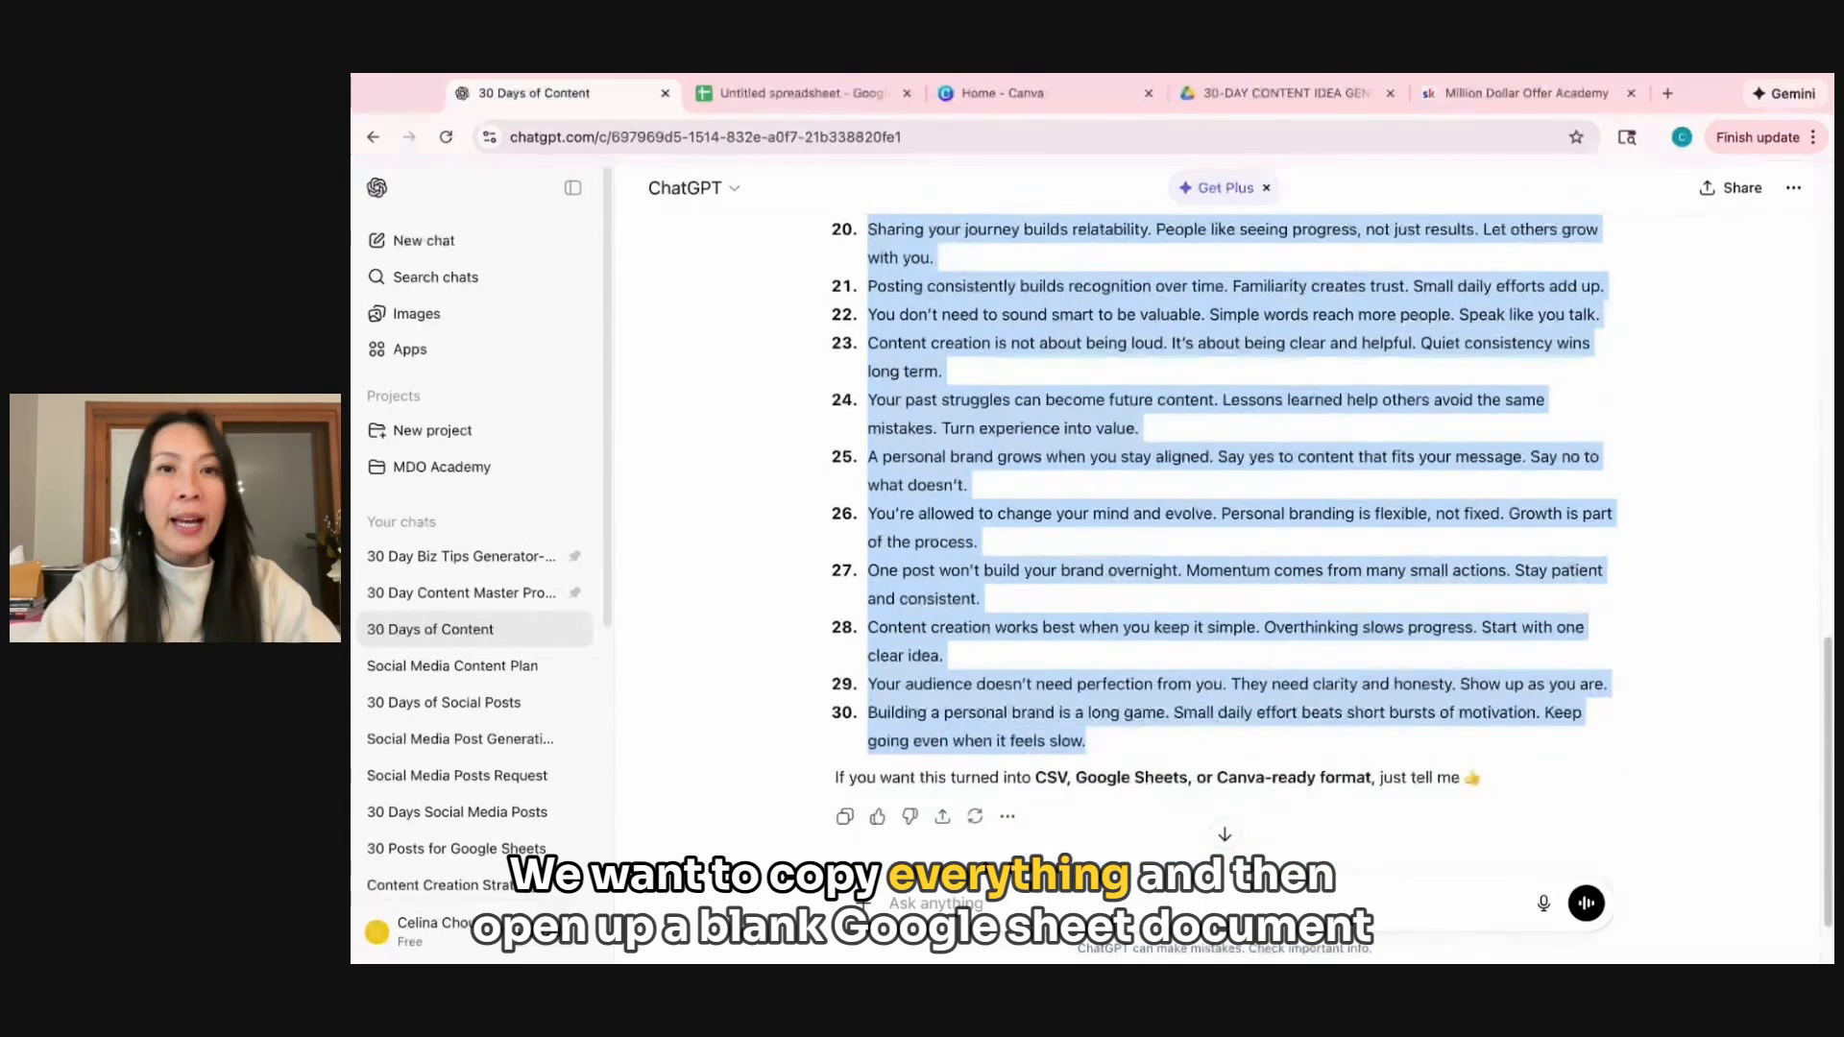
click(798, 96)
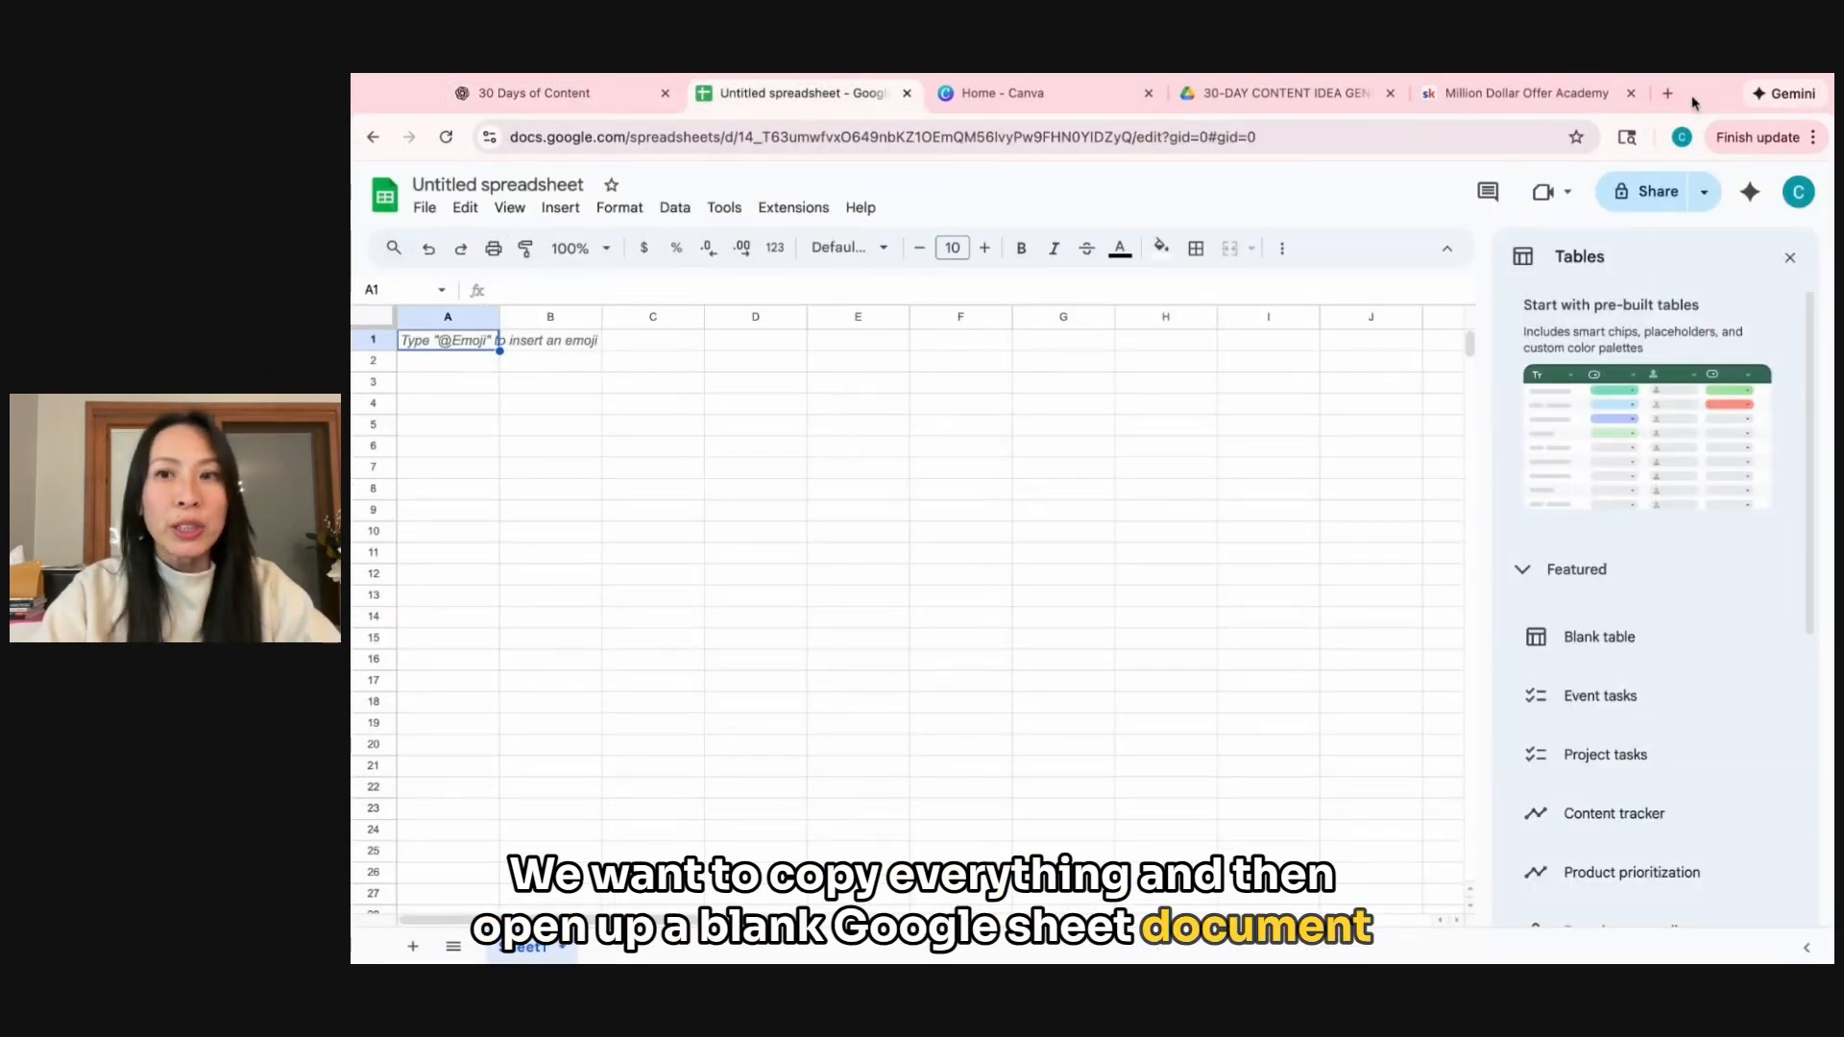
click(412, 350)
key(ctrl+v)
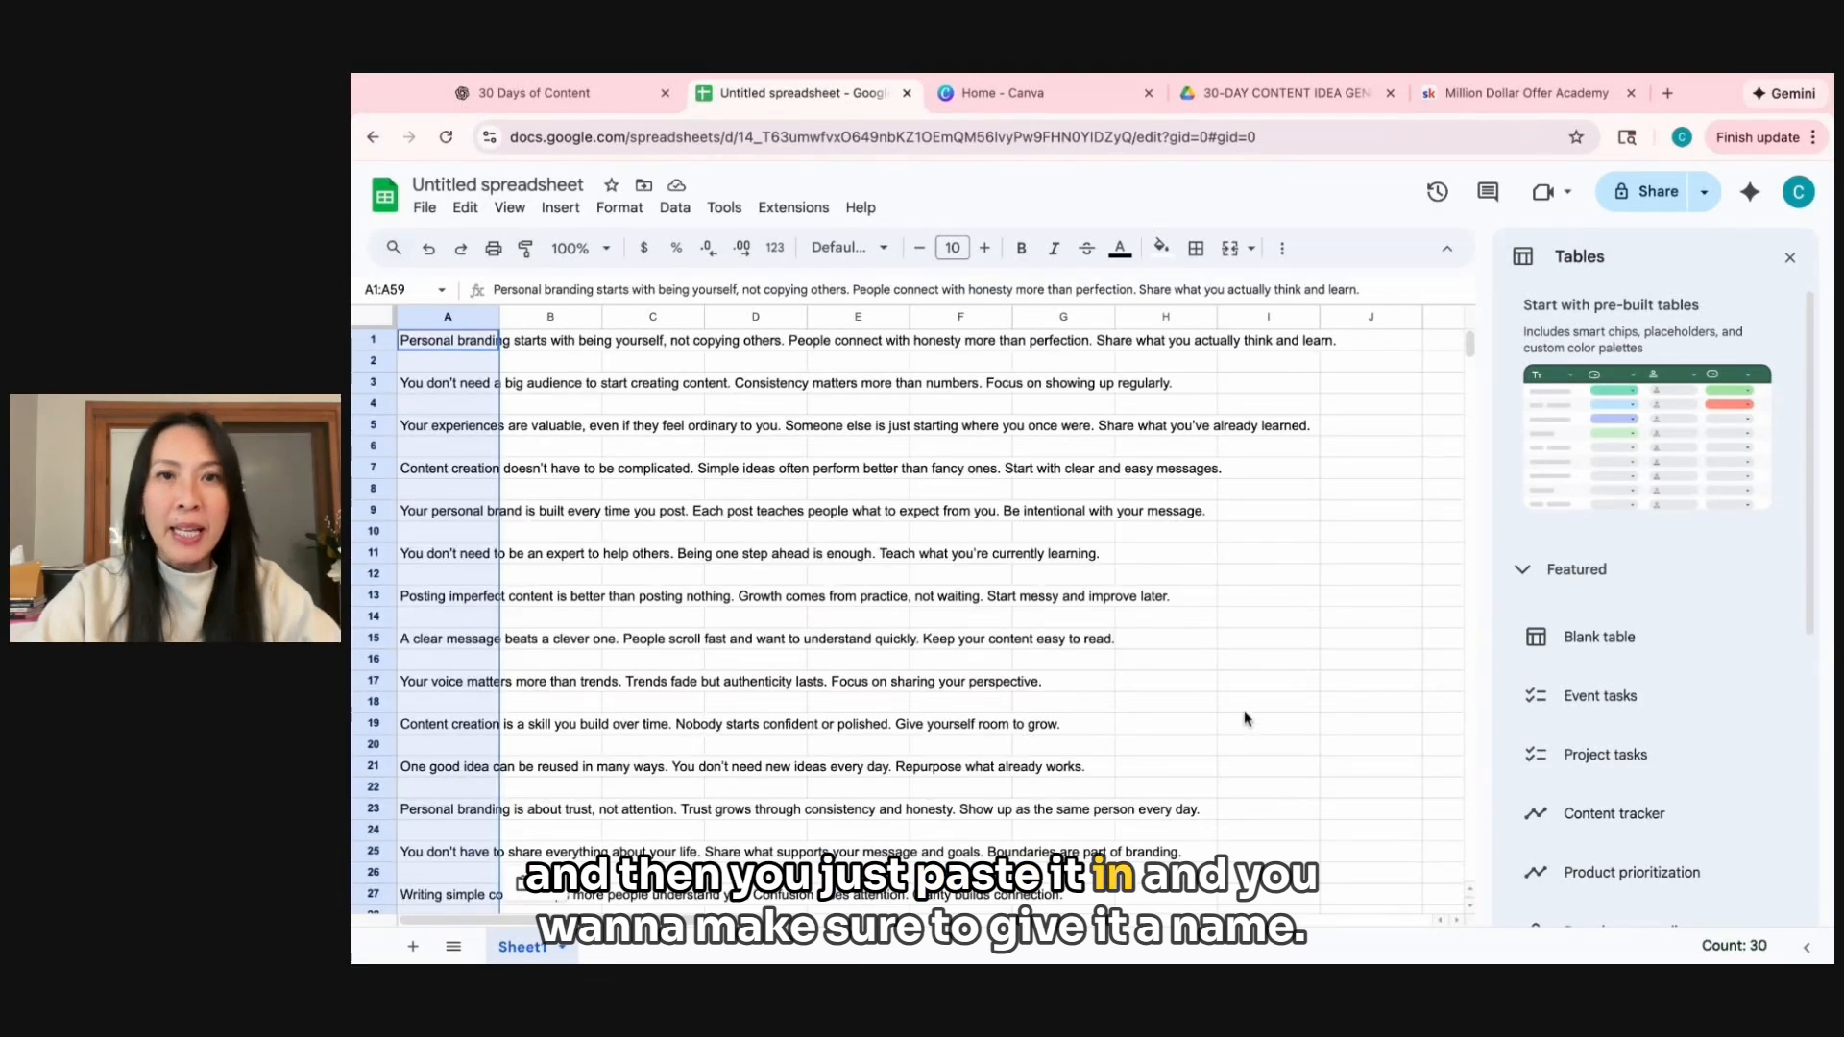
Rename the untitled spreadsheet as "Bulk Create 30 Days Content".
click(591, 184)
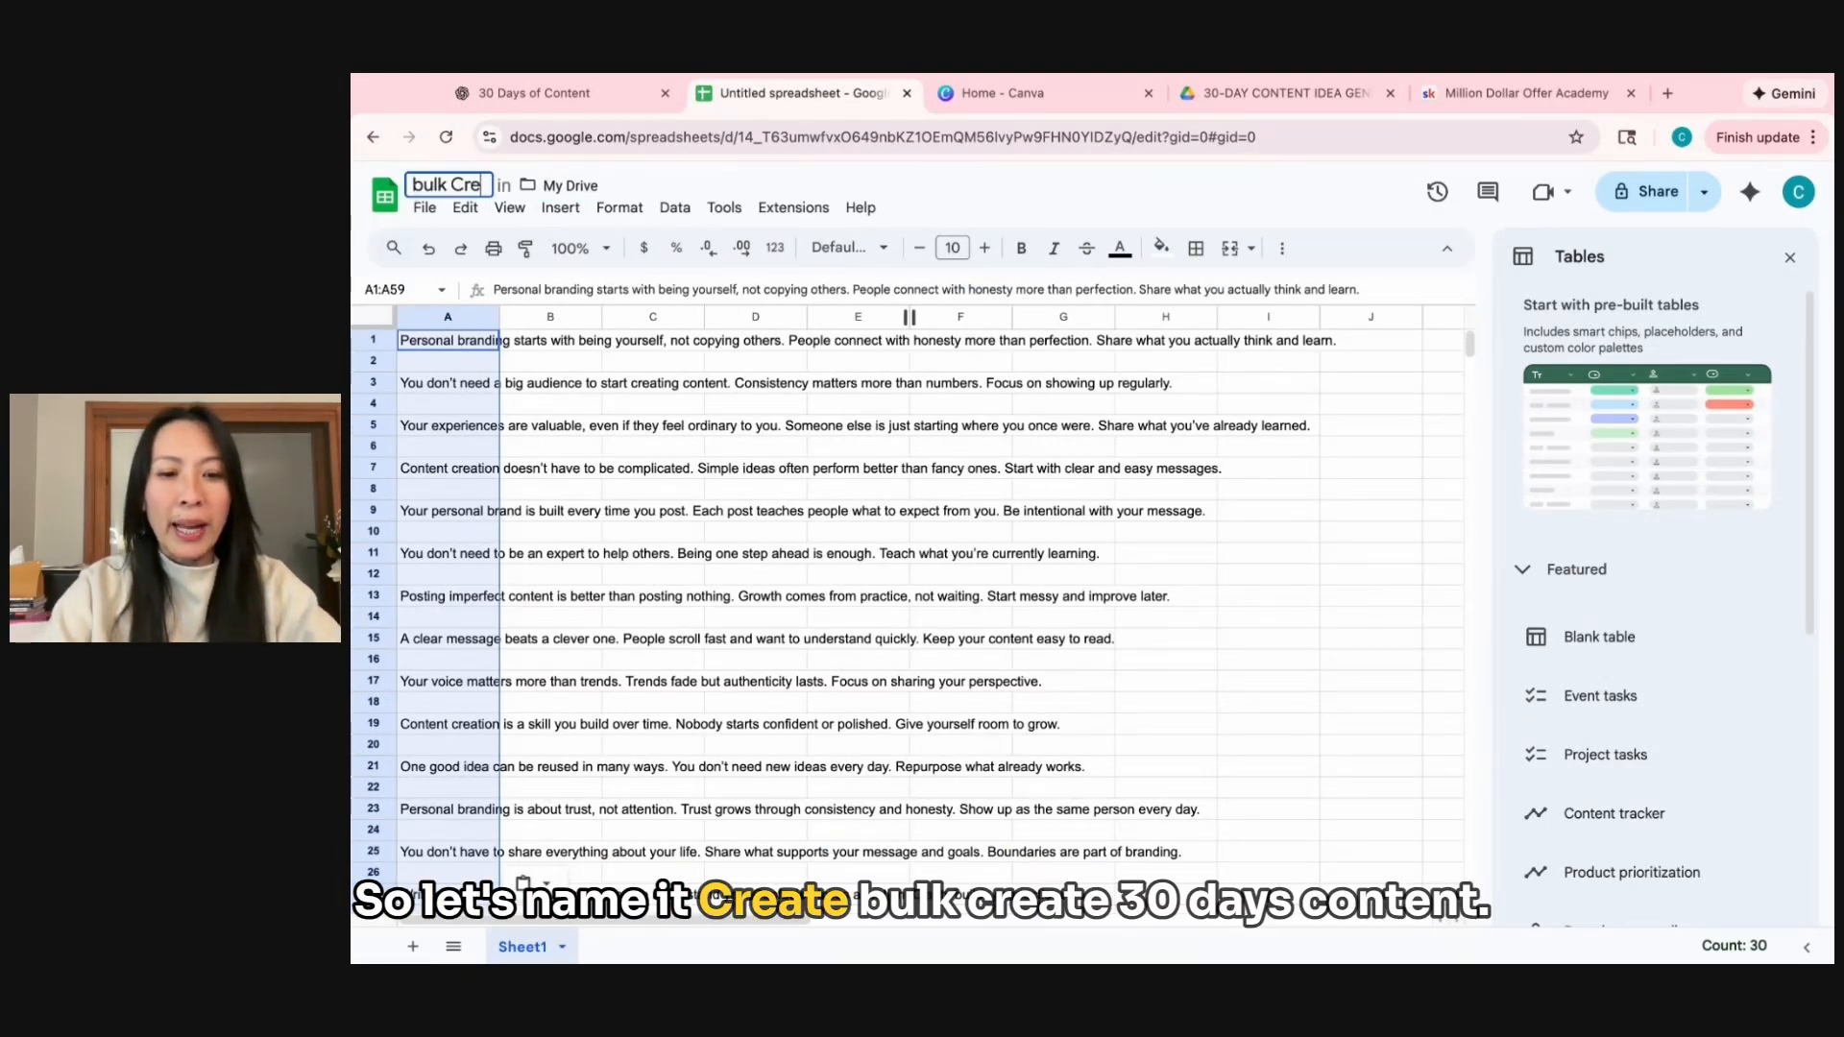
text(bulk Create )
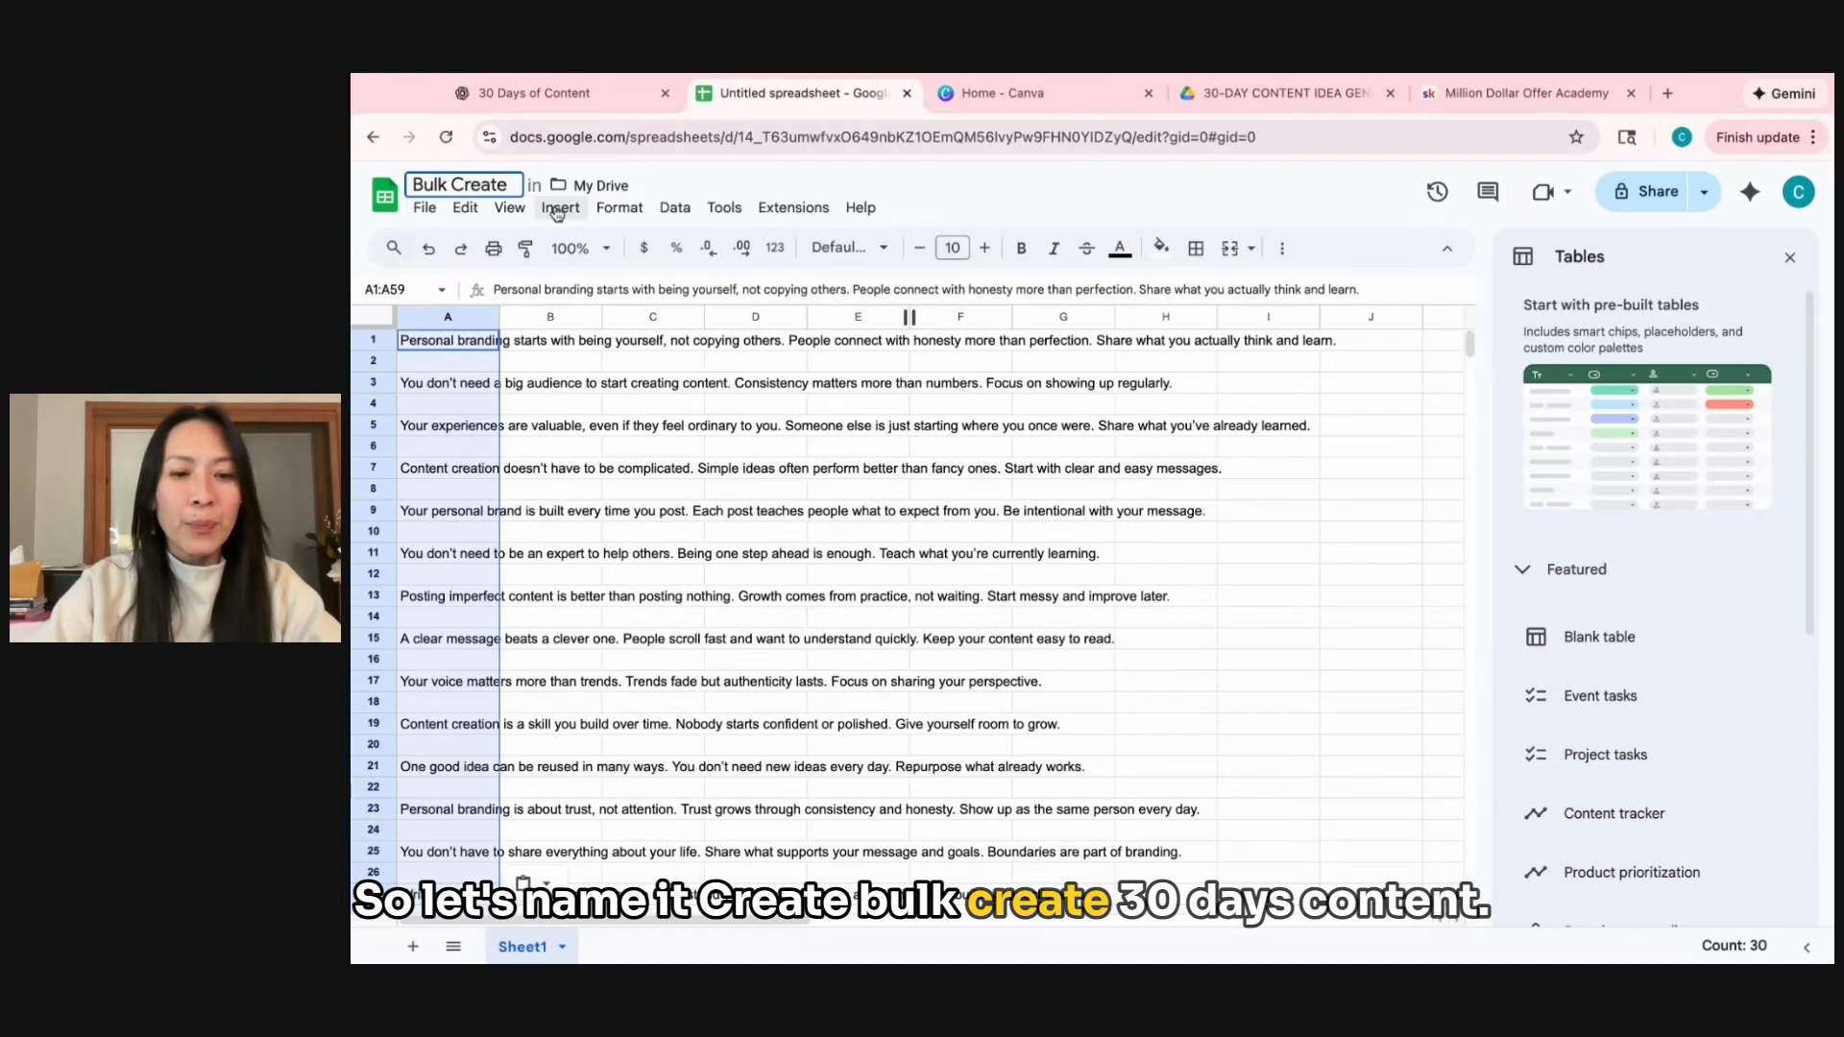
text(30 Day)
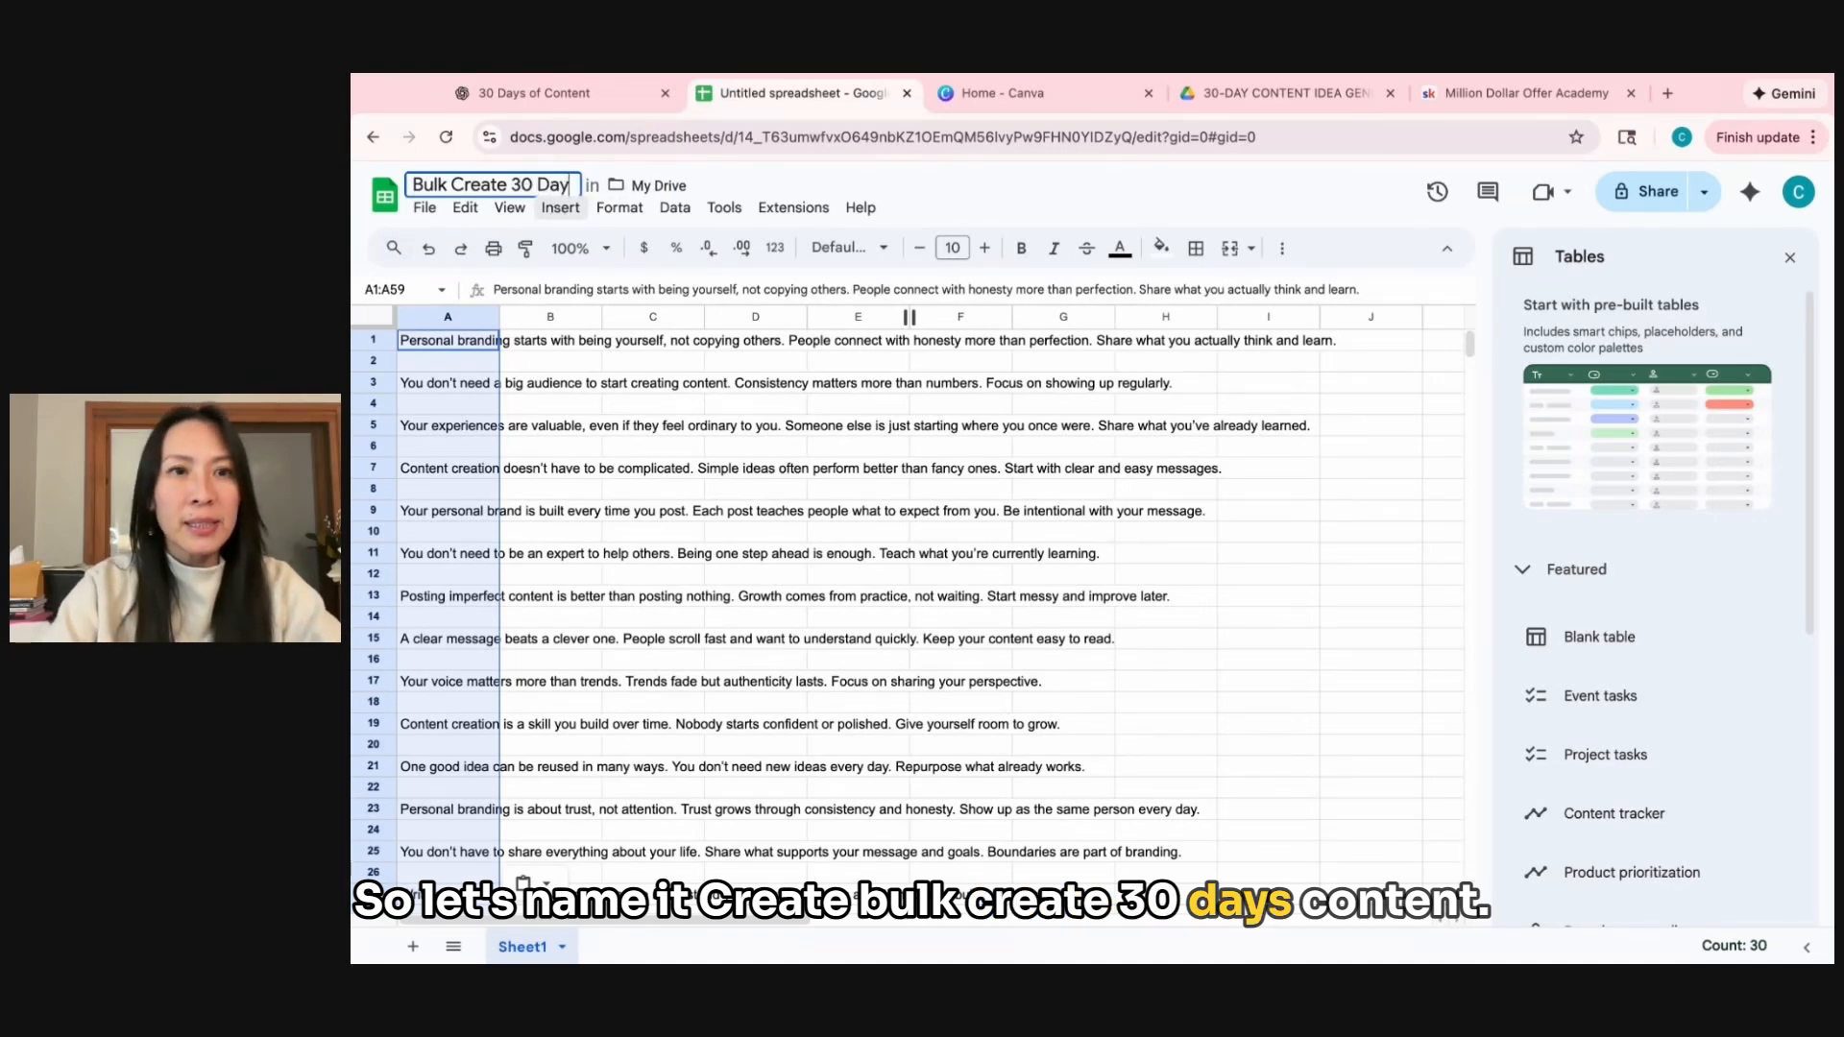
text(s Content)
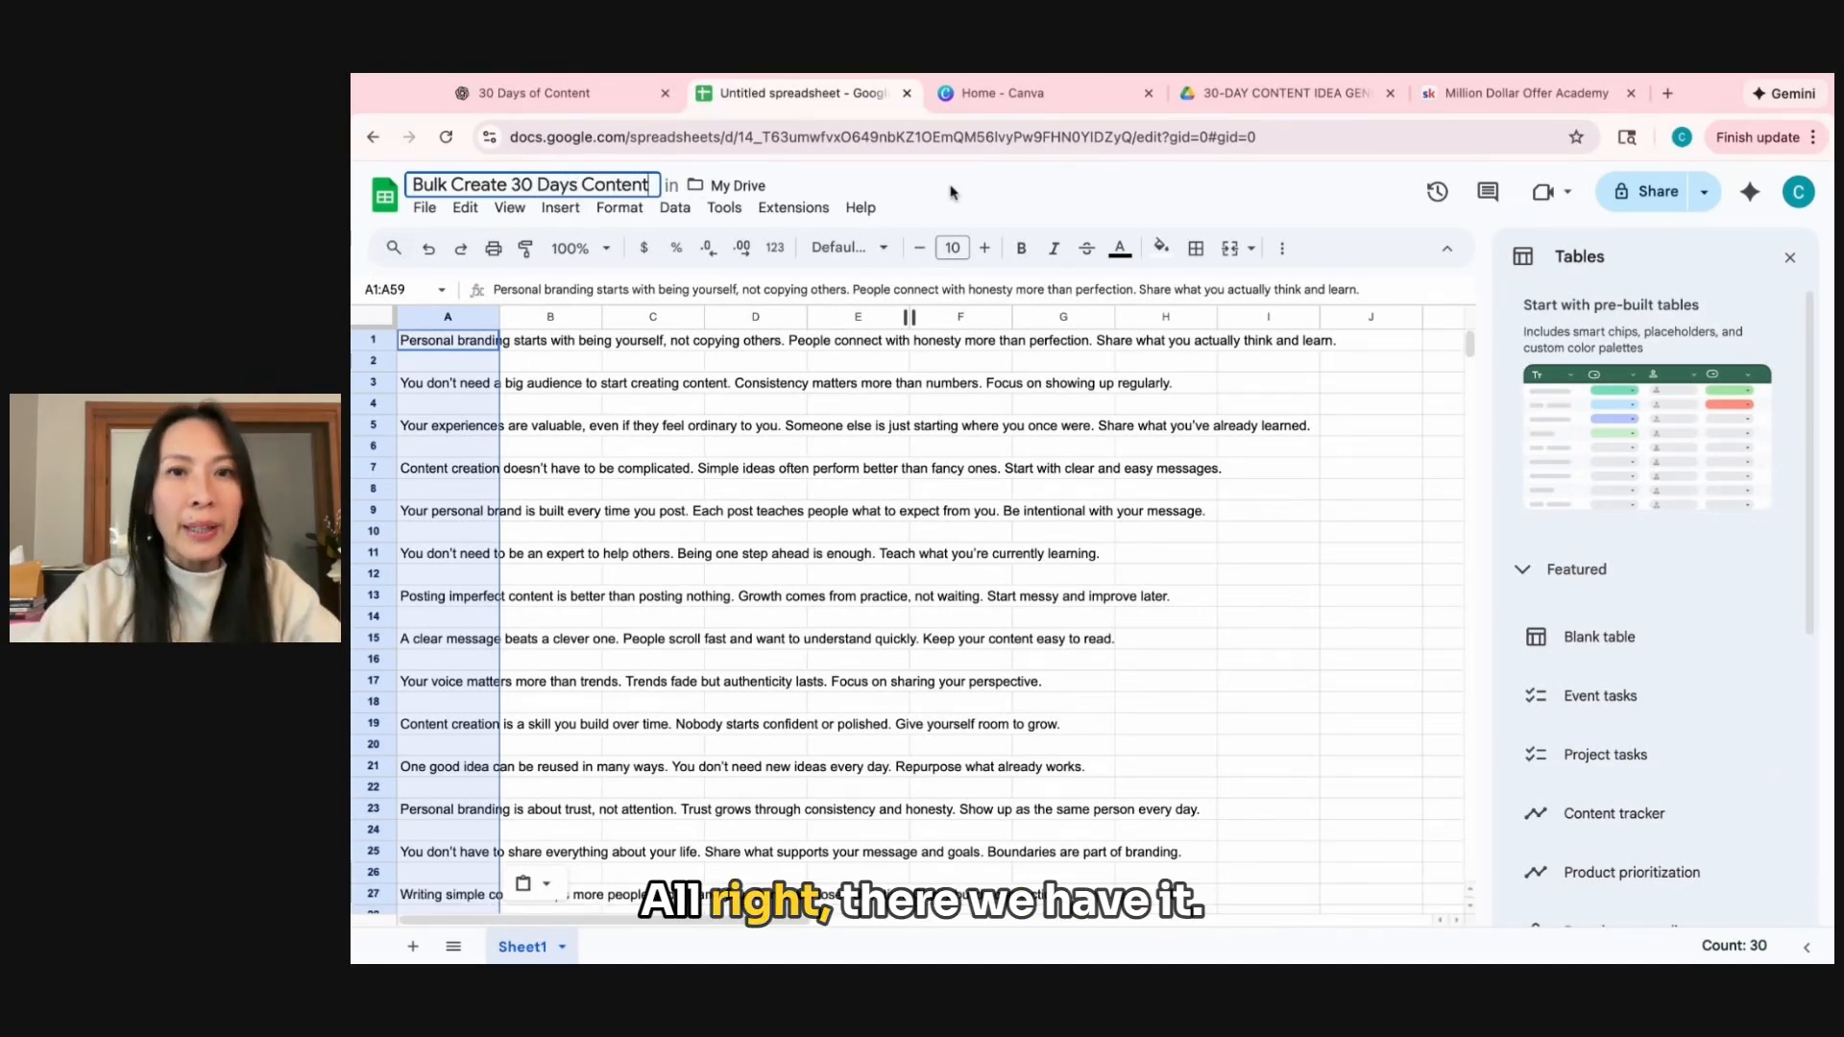
click(947, 189)
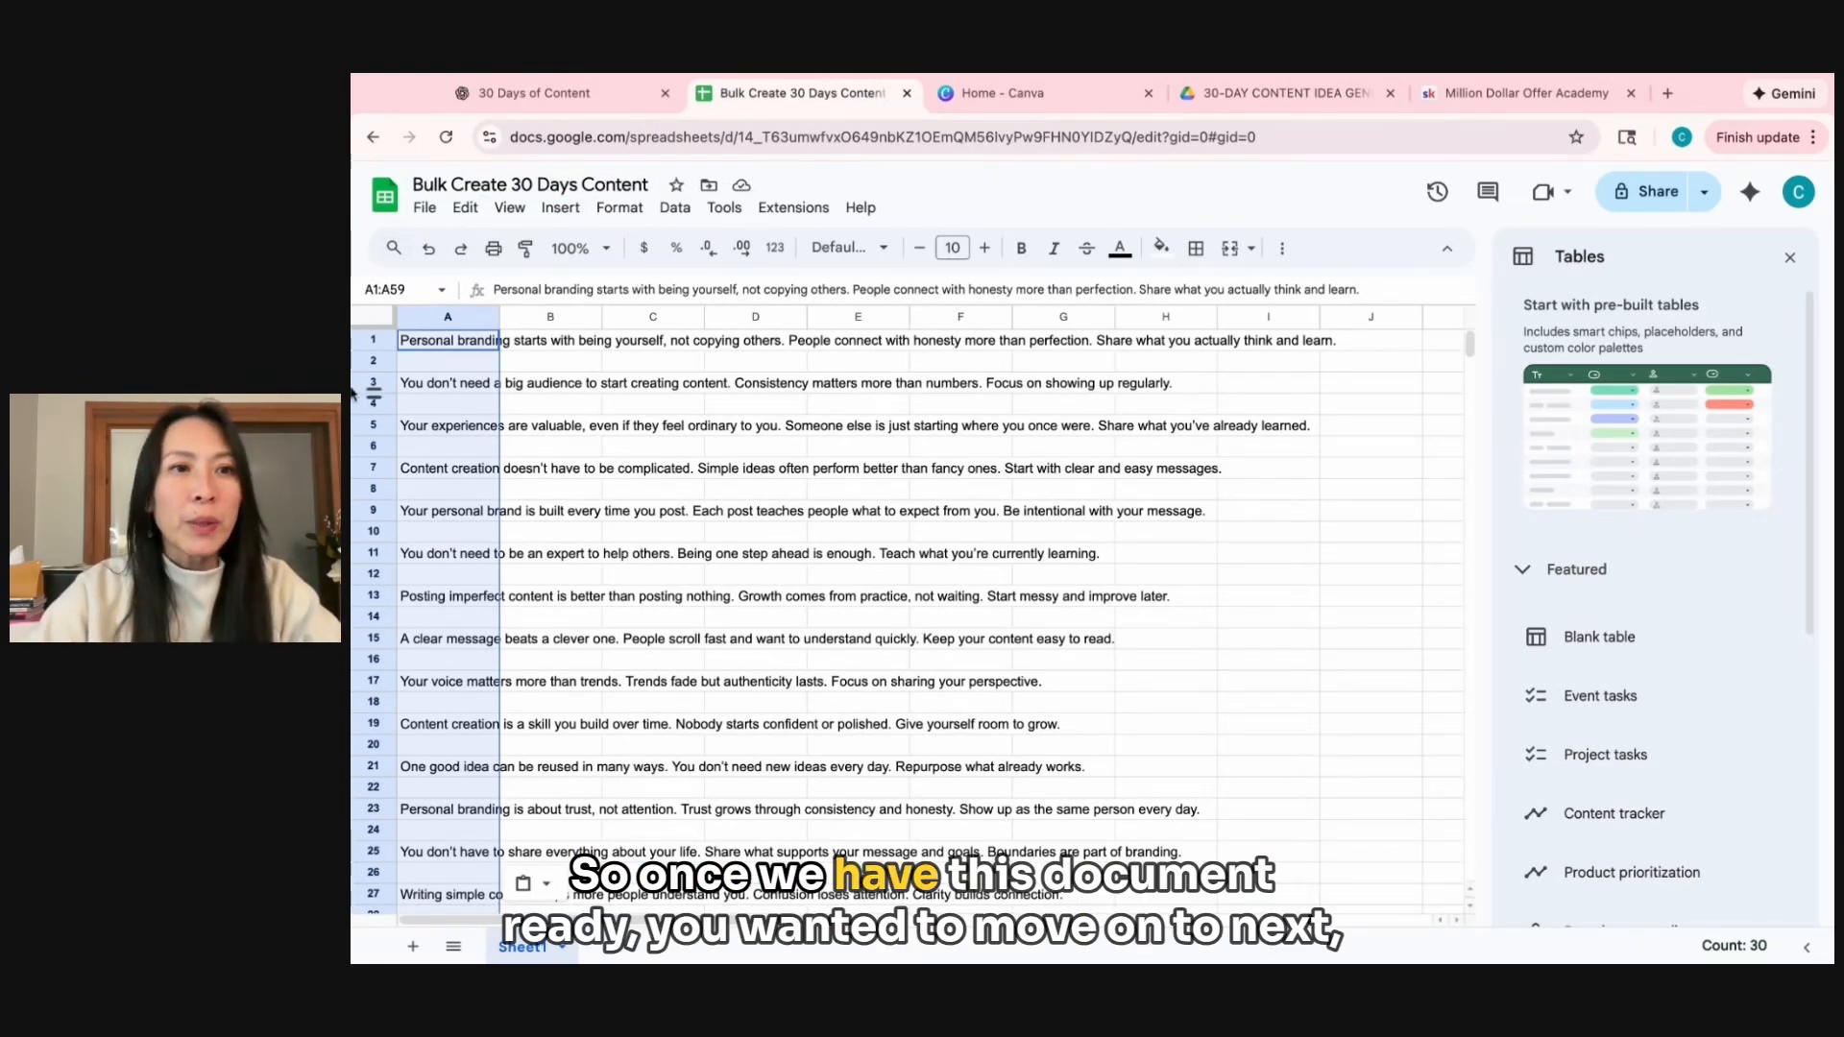
Switch to Canva and create a new design from the yellow portrait with the black paint-splatter silhouette among the photo editor's images.
click(999, 94)
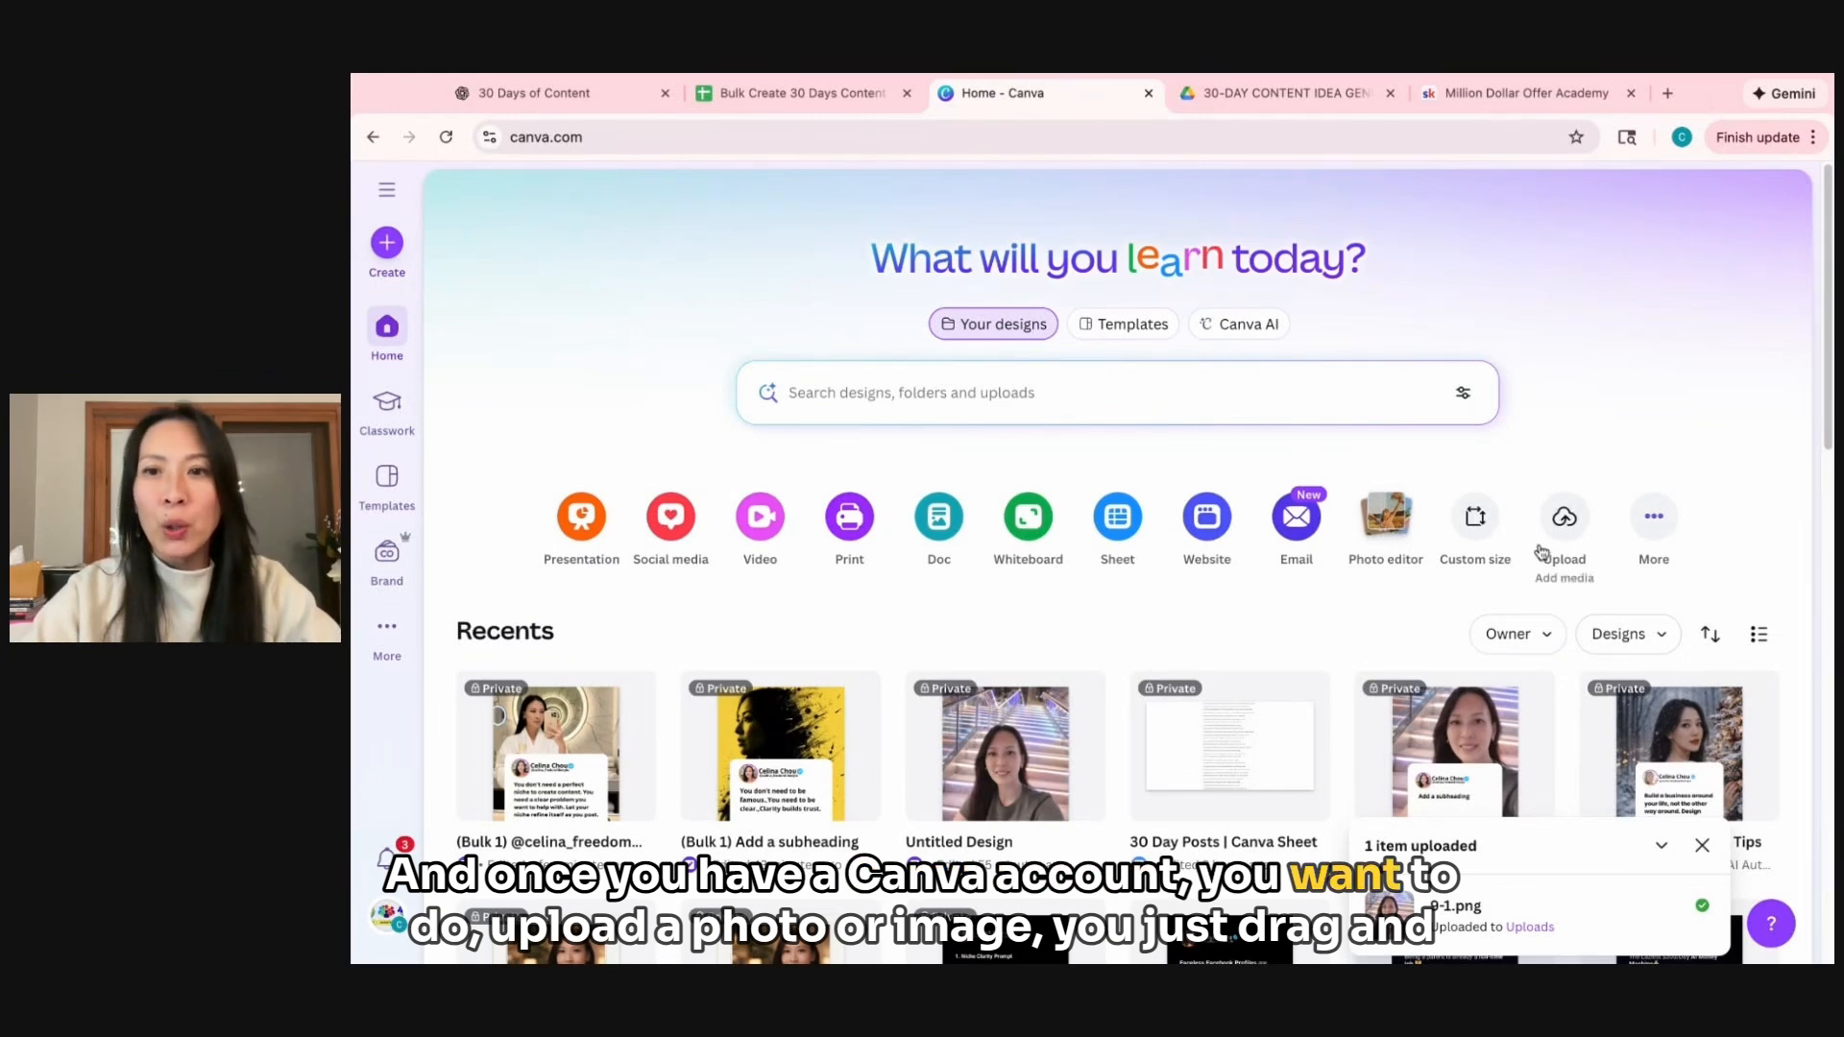
click(1566, 518)
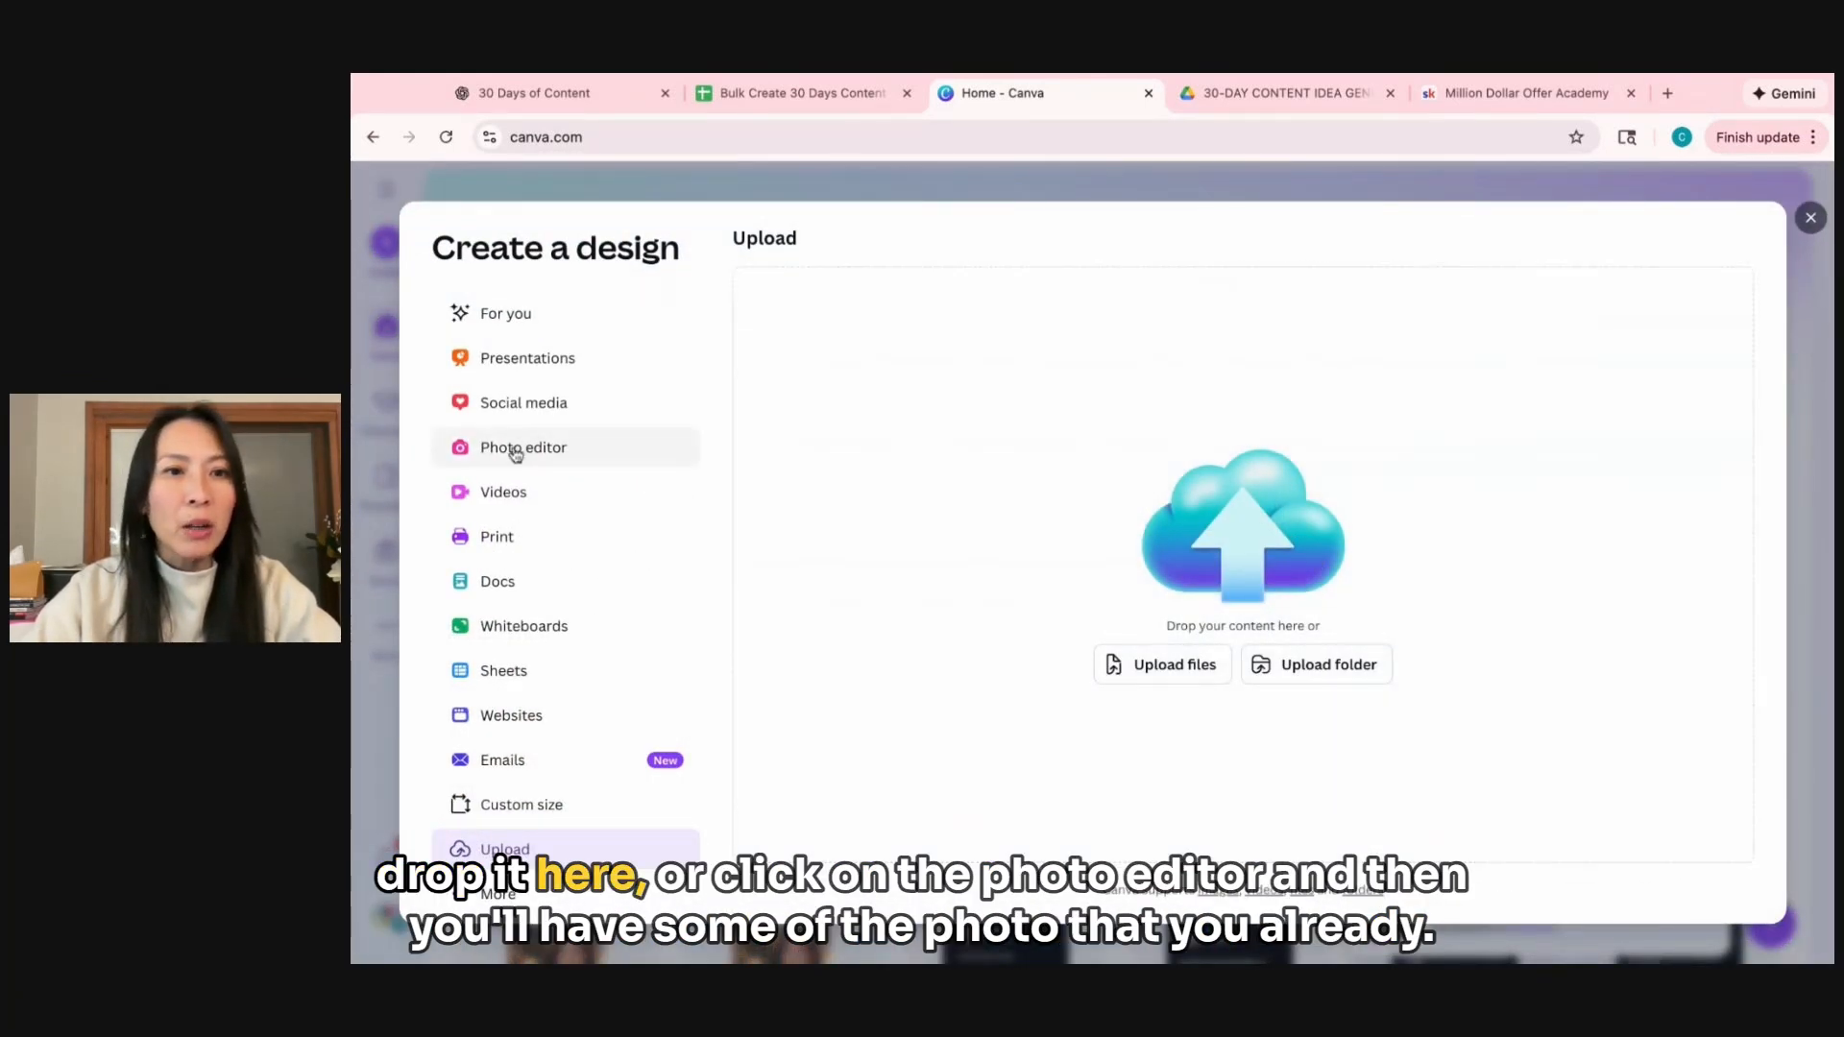
click(516, 454)
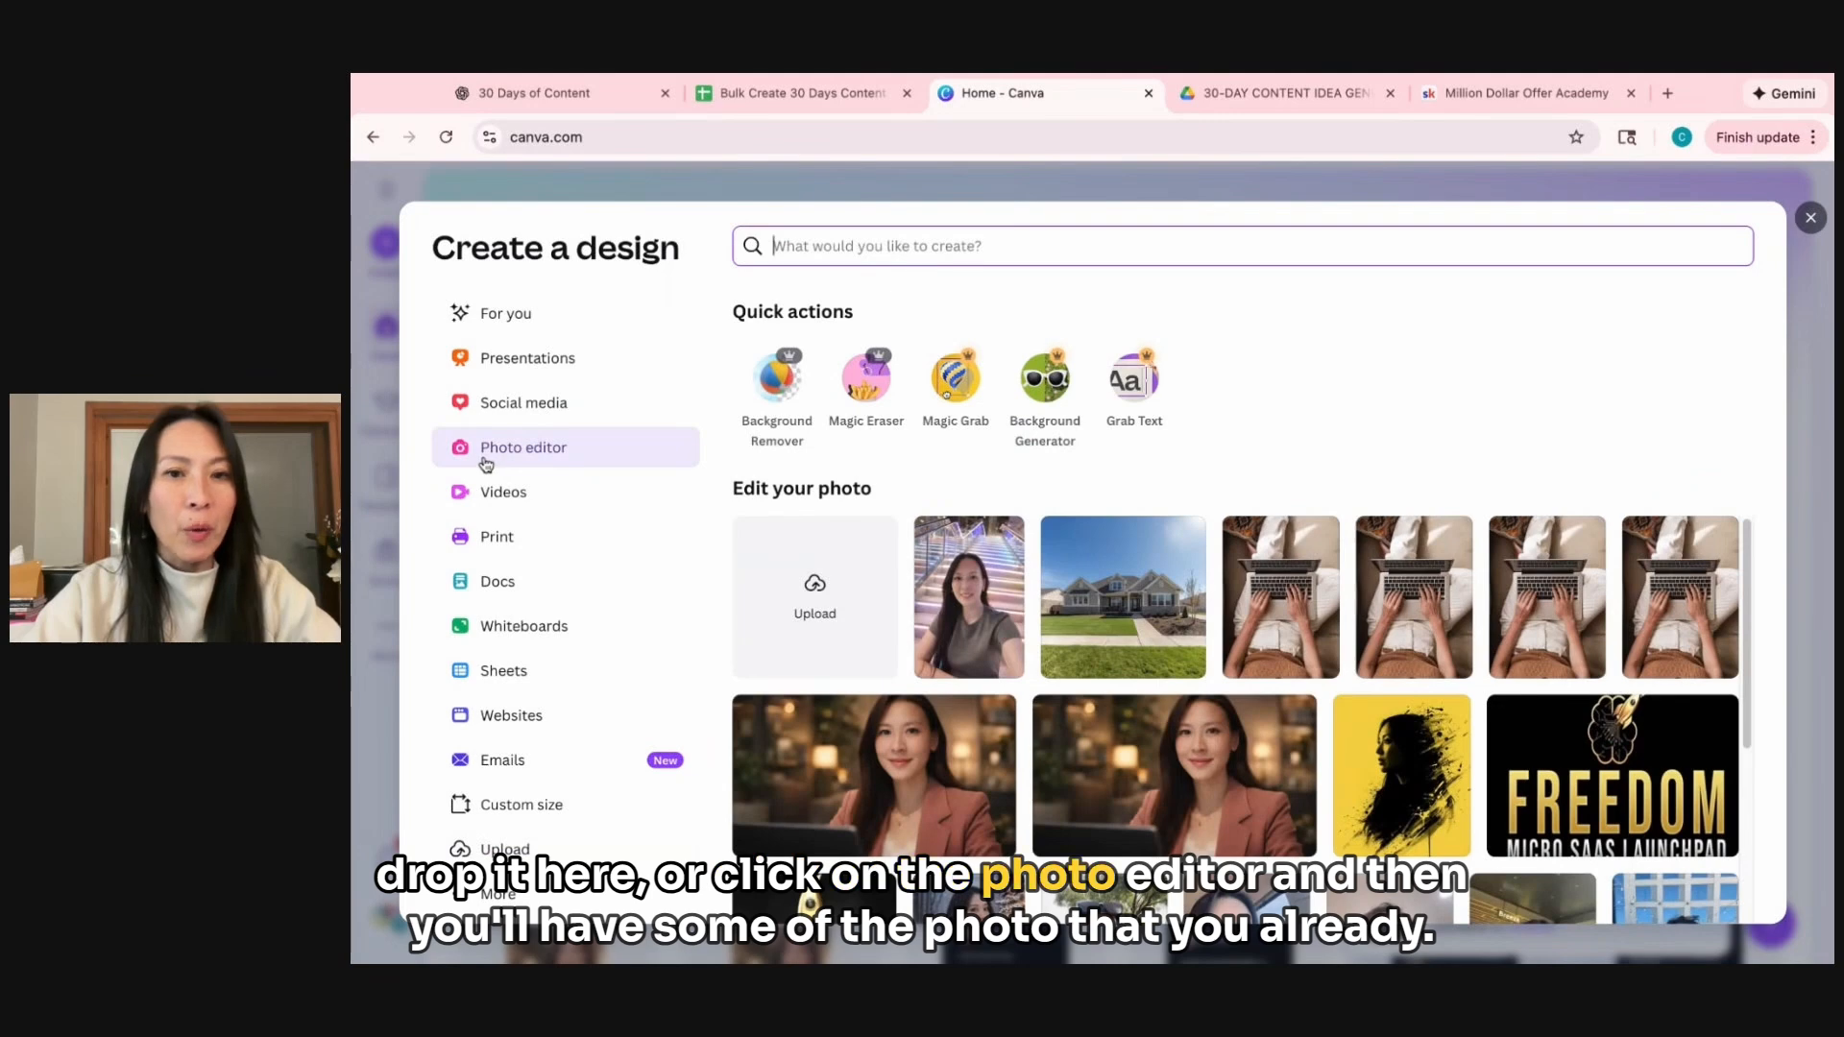
scroll(1176, 820, down, 5)
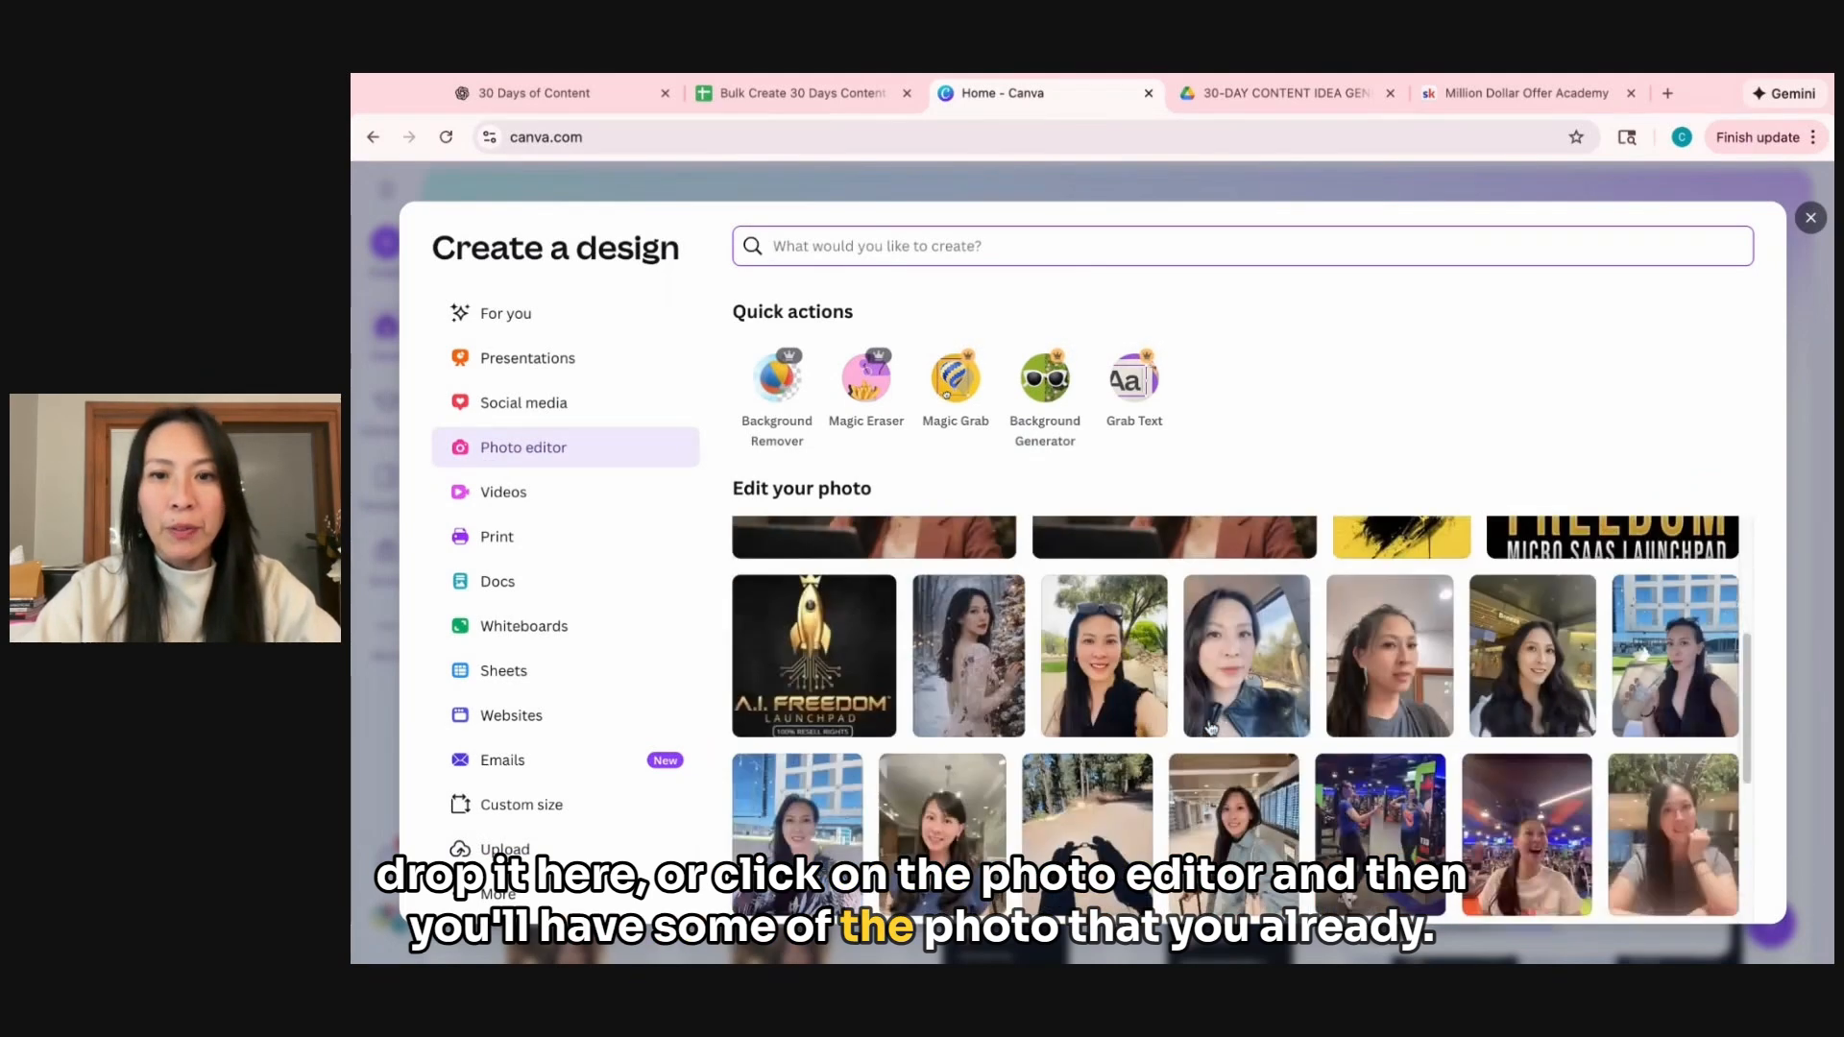
scroll(1213, 729, up, 5)
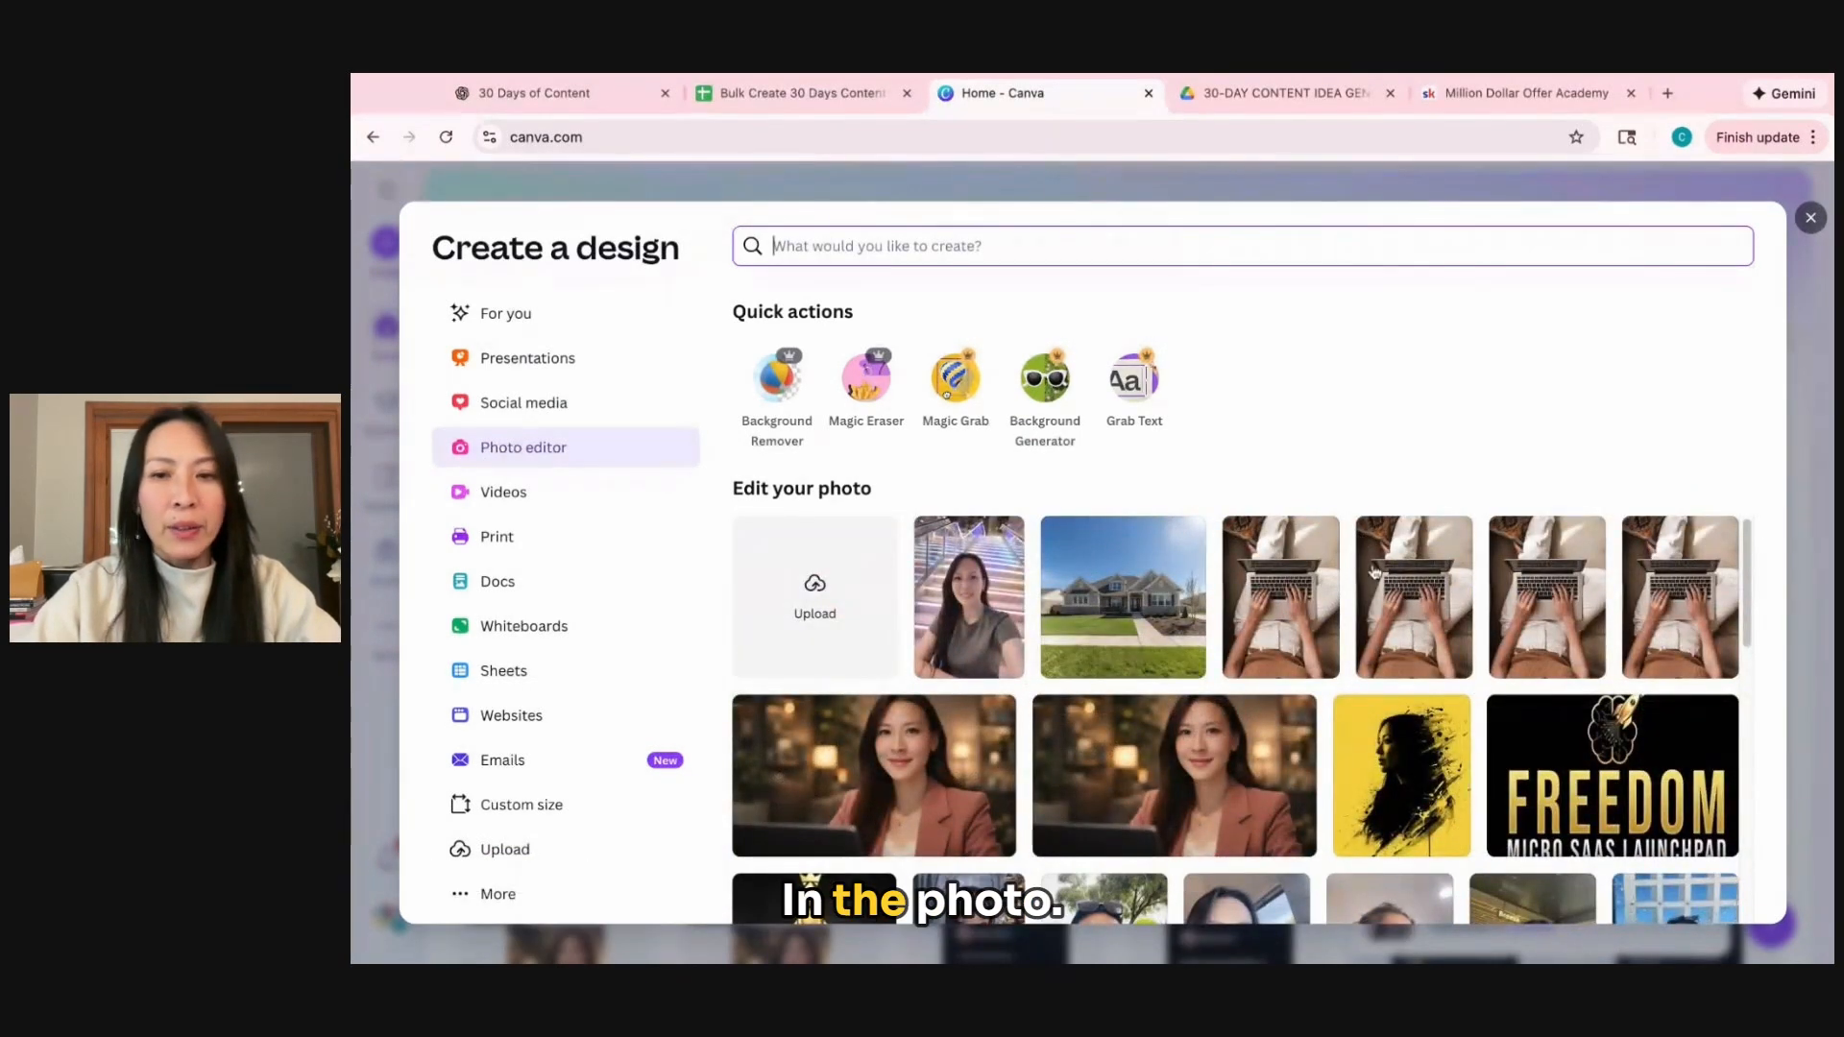
click(1402, 773)
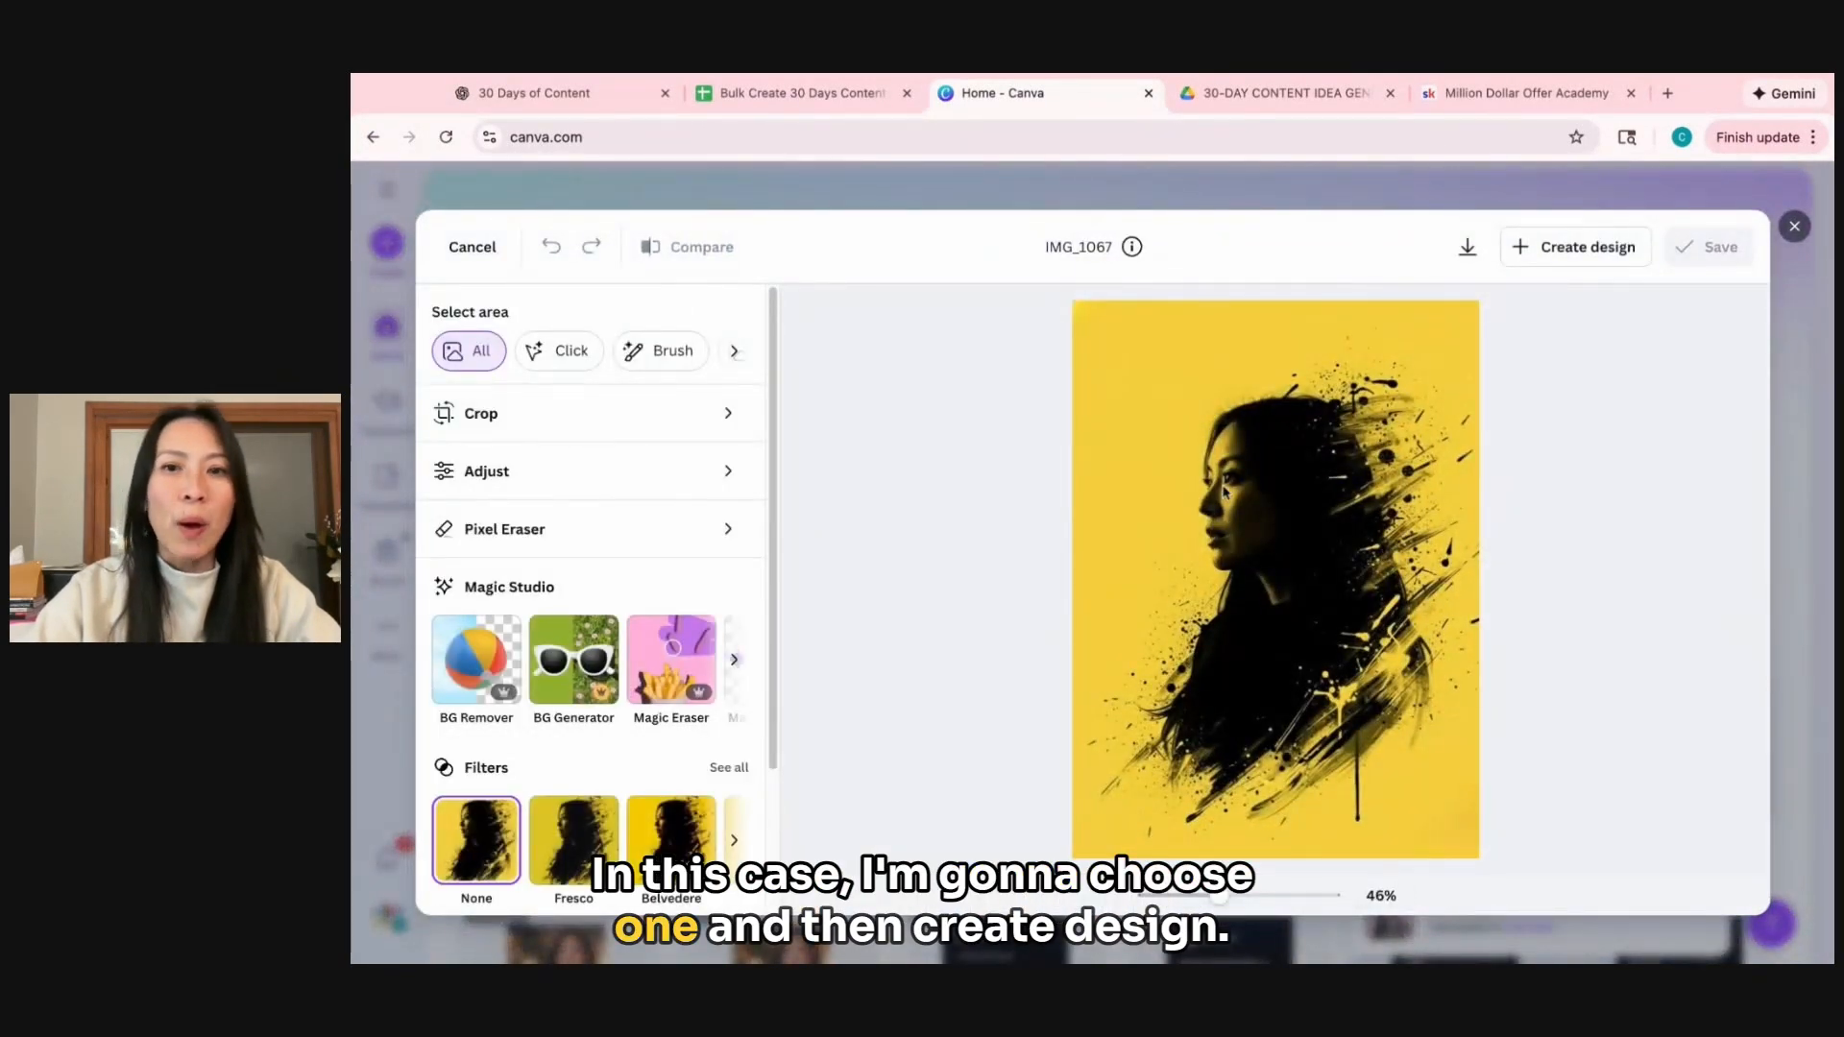
click(1595, 252)
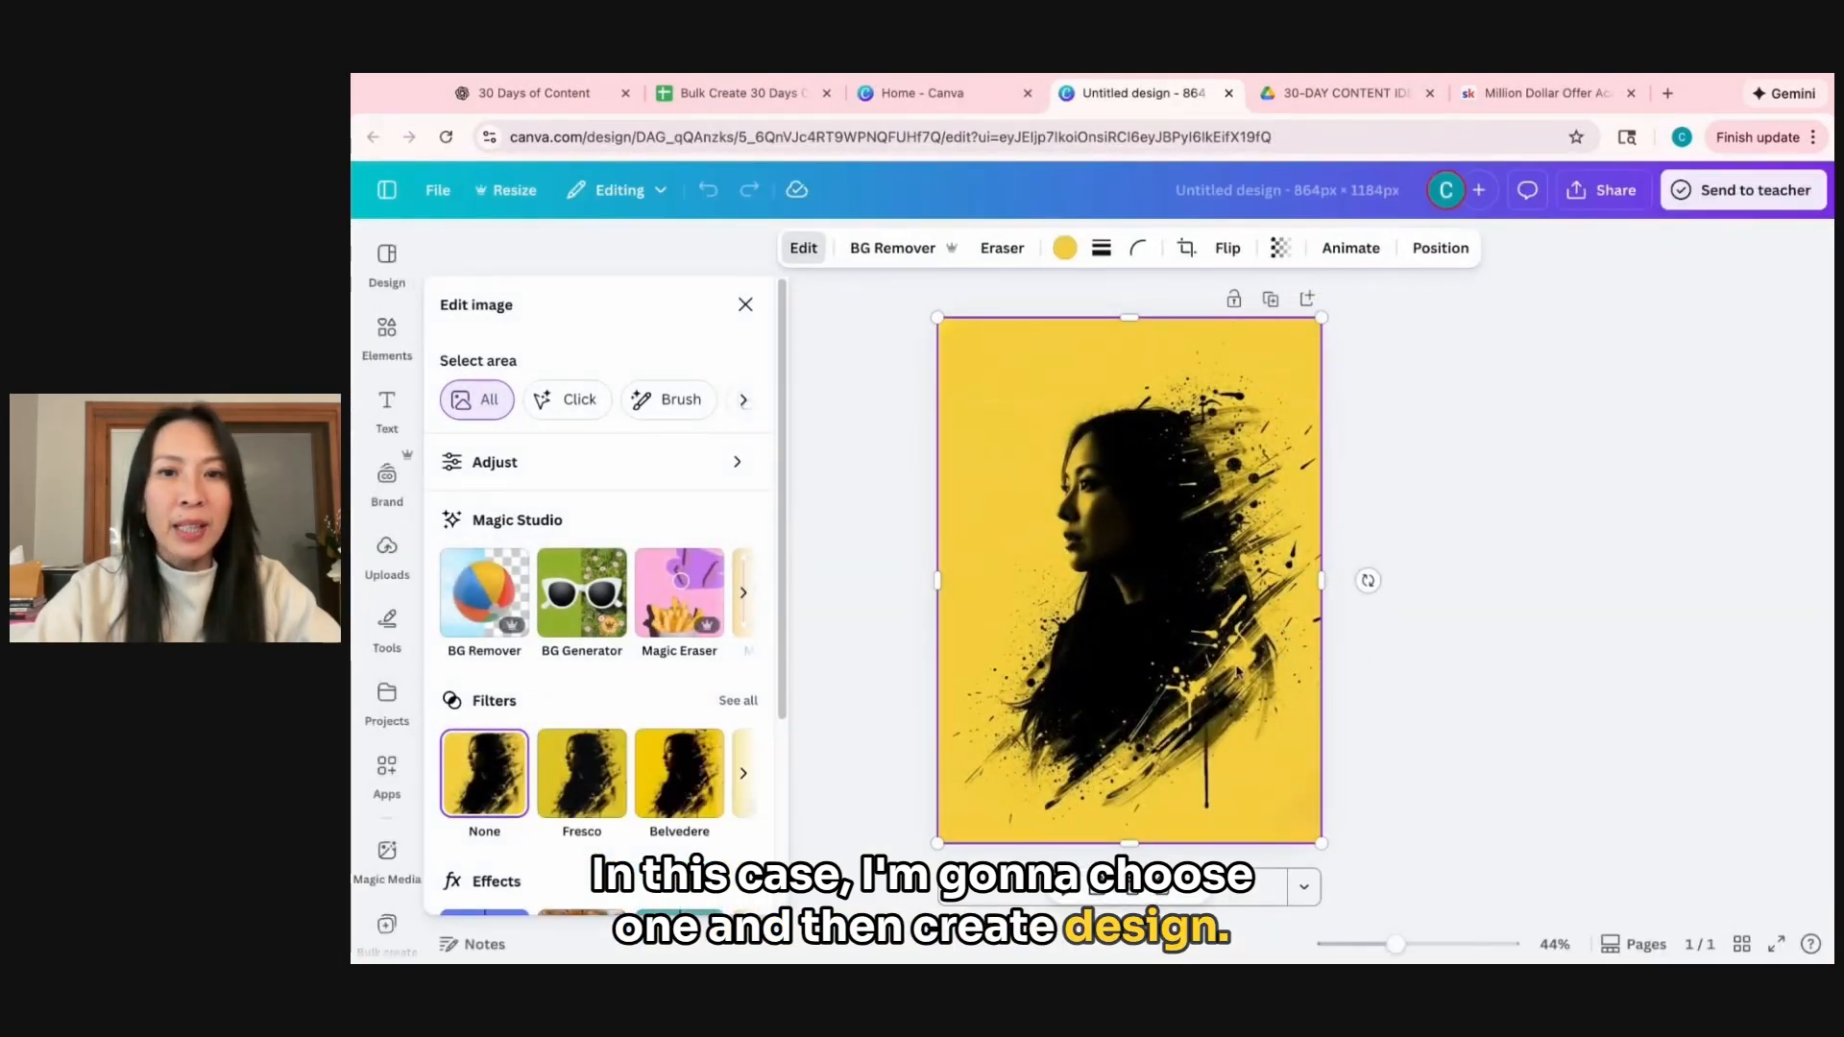
Enlarge the portrait image beyond the page edges and reposition it so it fills the whole page as a background.
drag(941, 327, 843, 257)
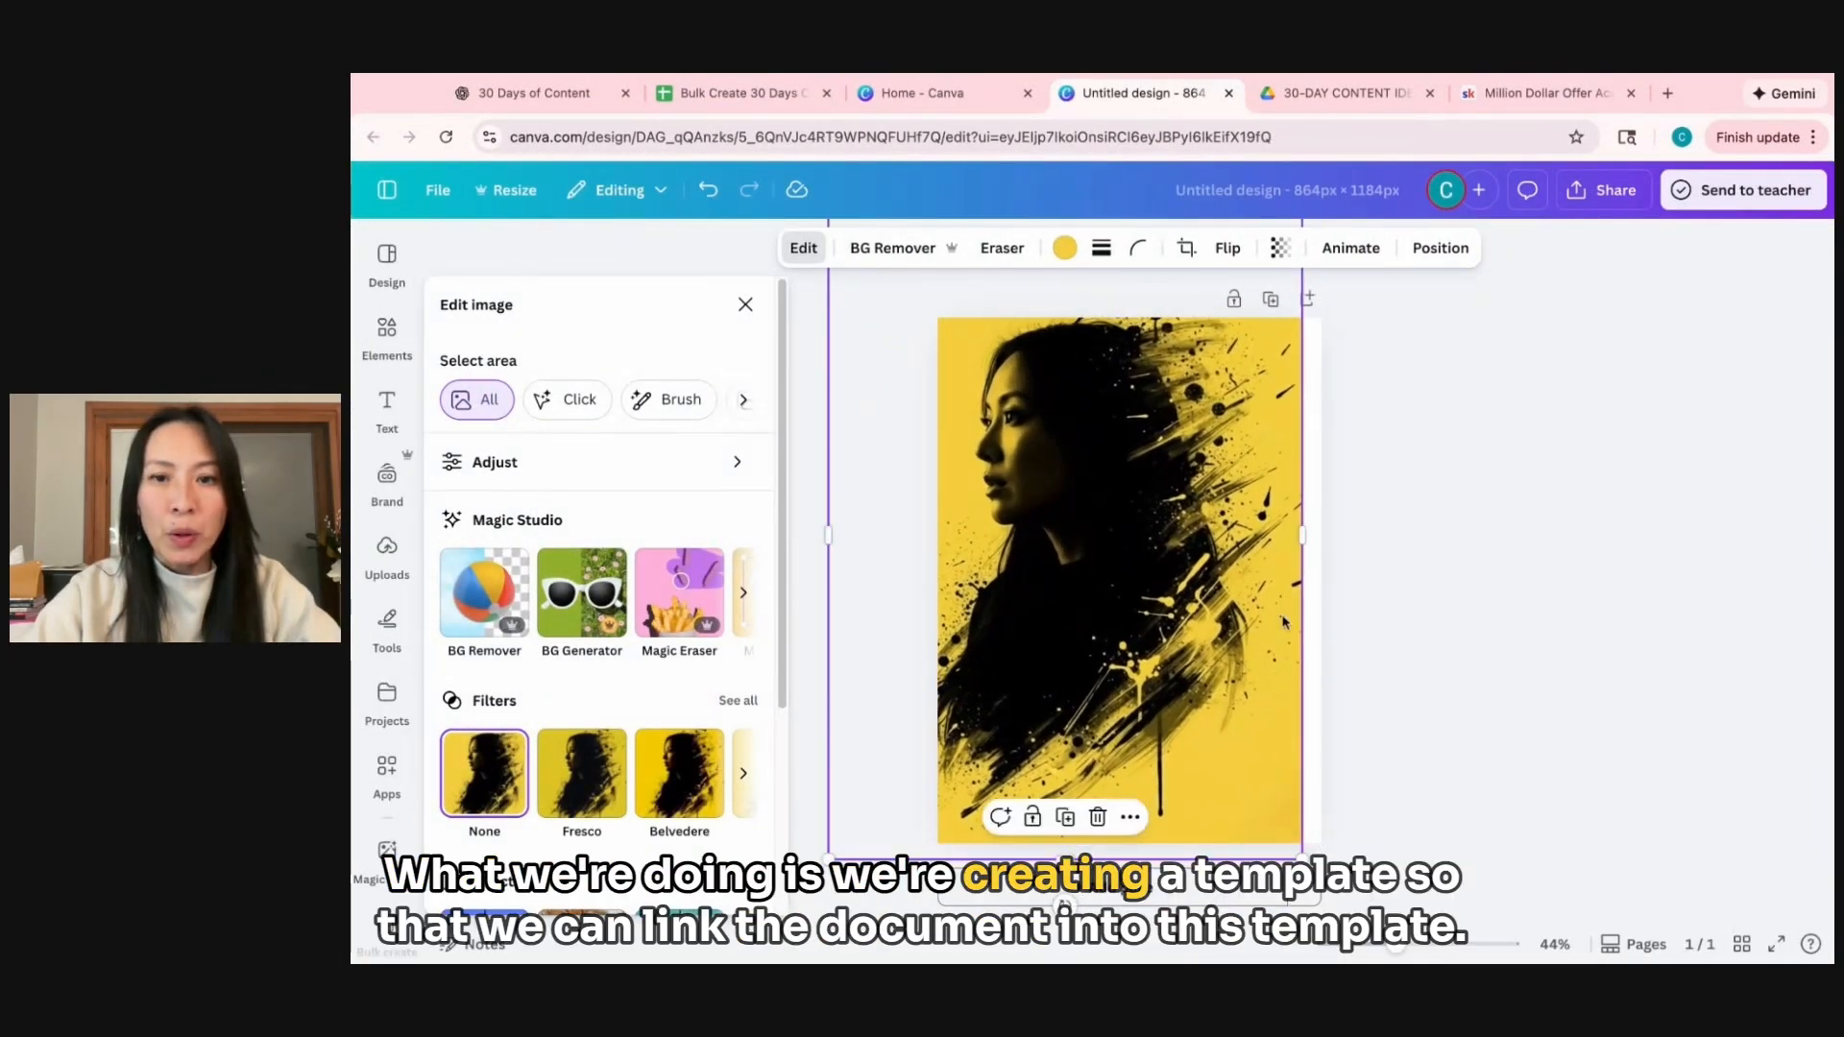
drag(1303, 859, 1327, 893)
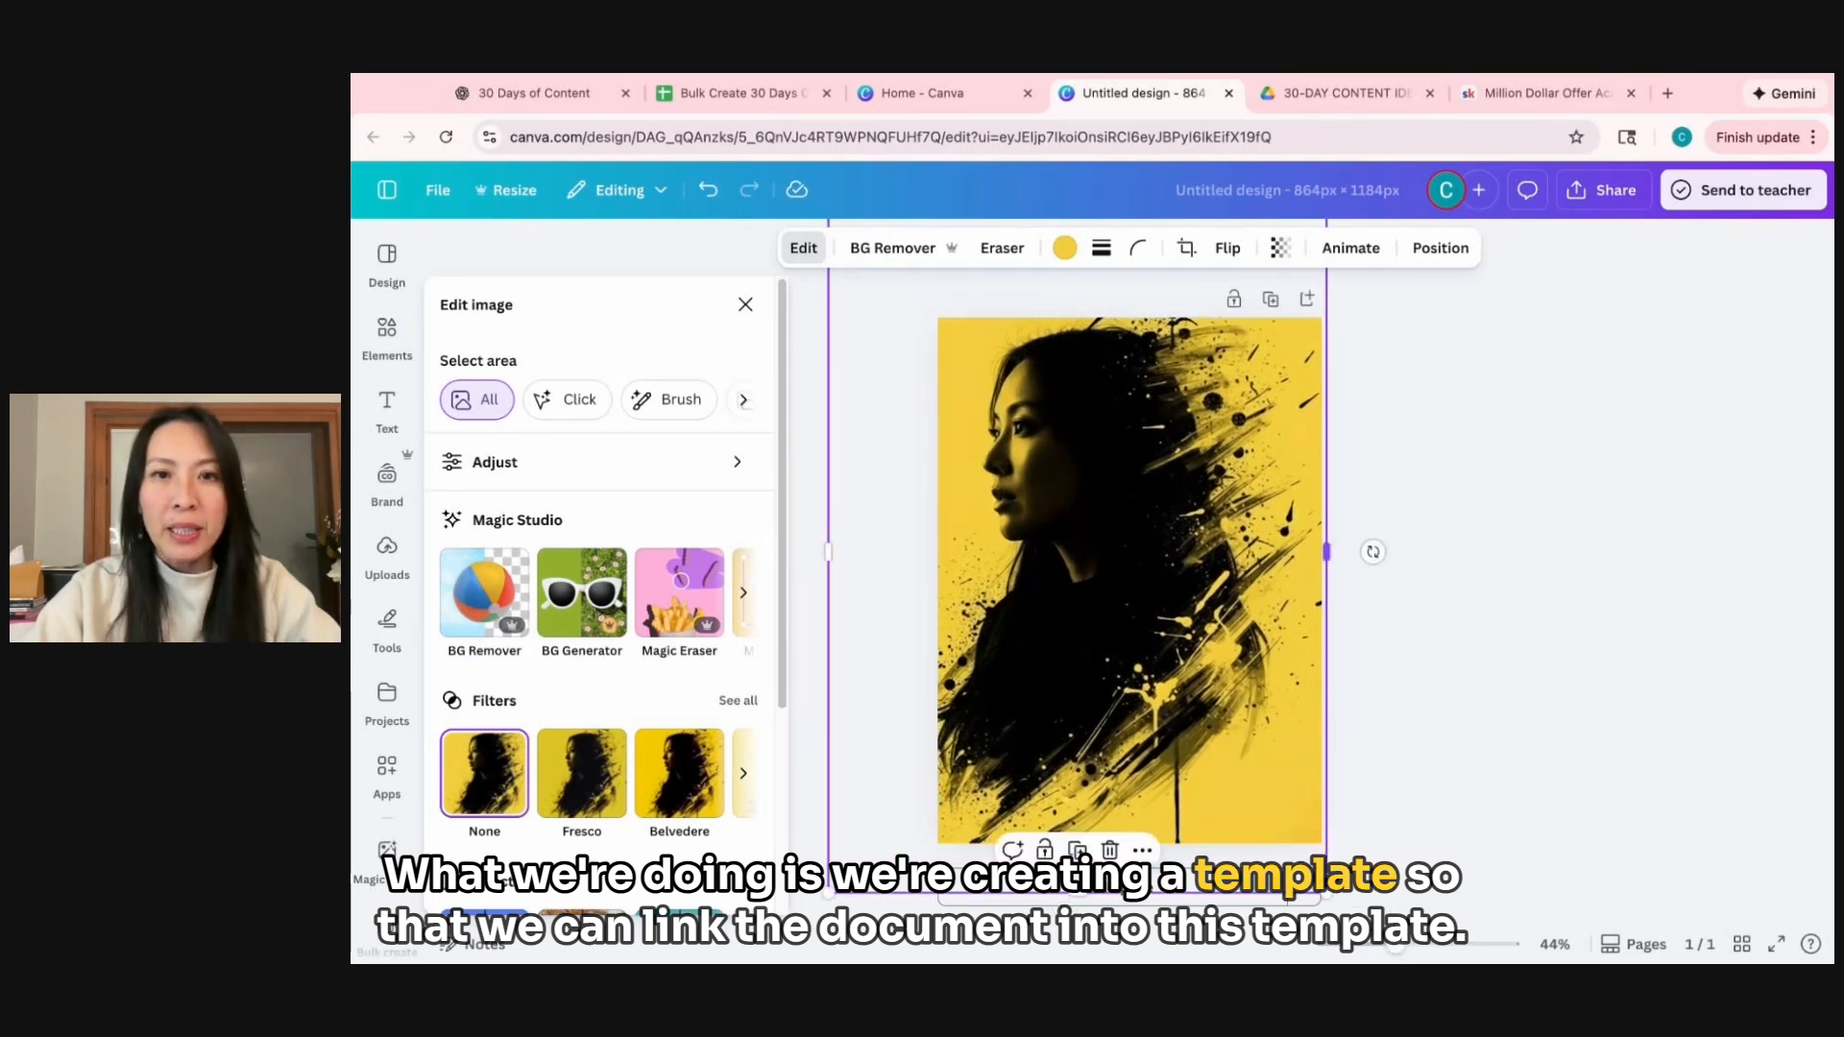
drag(1224, 754, 1219, 745)
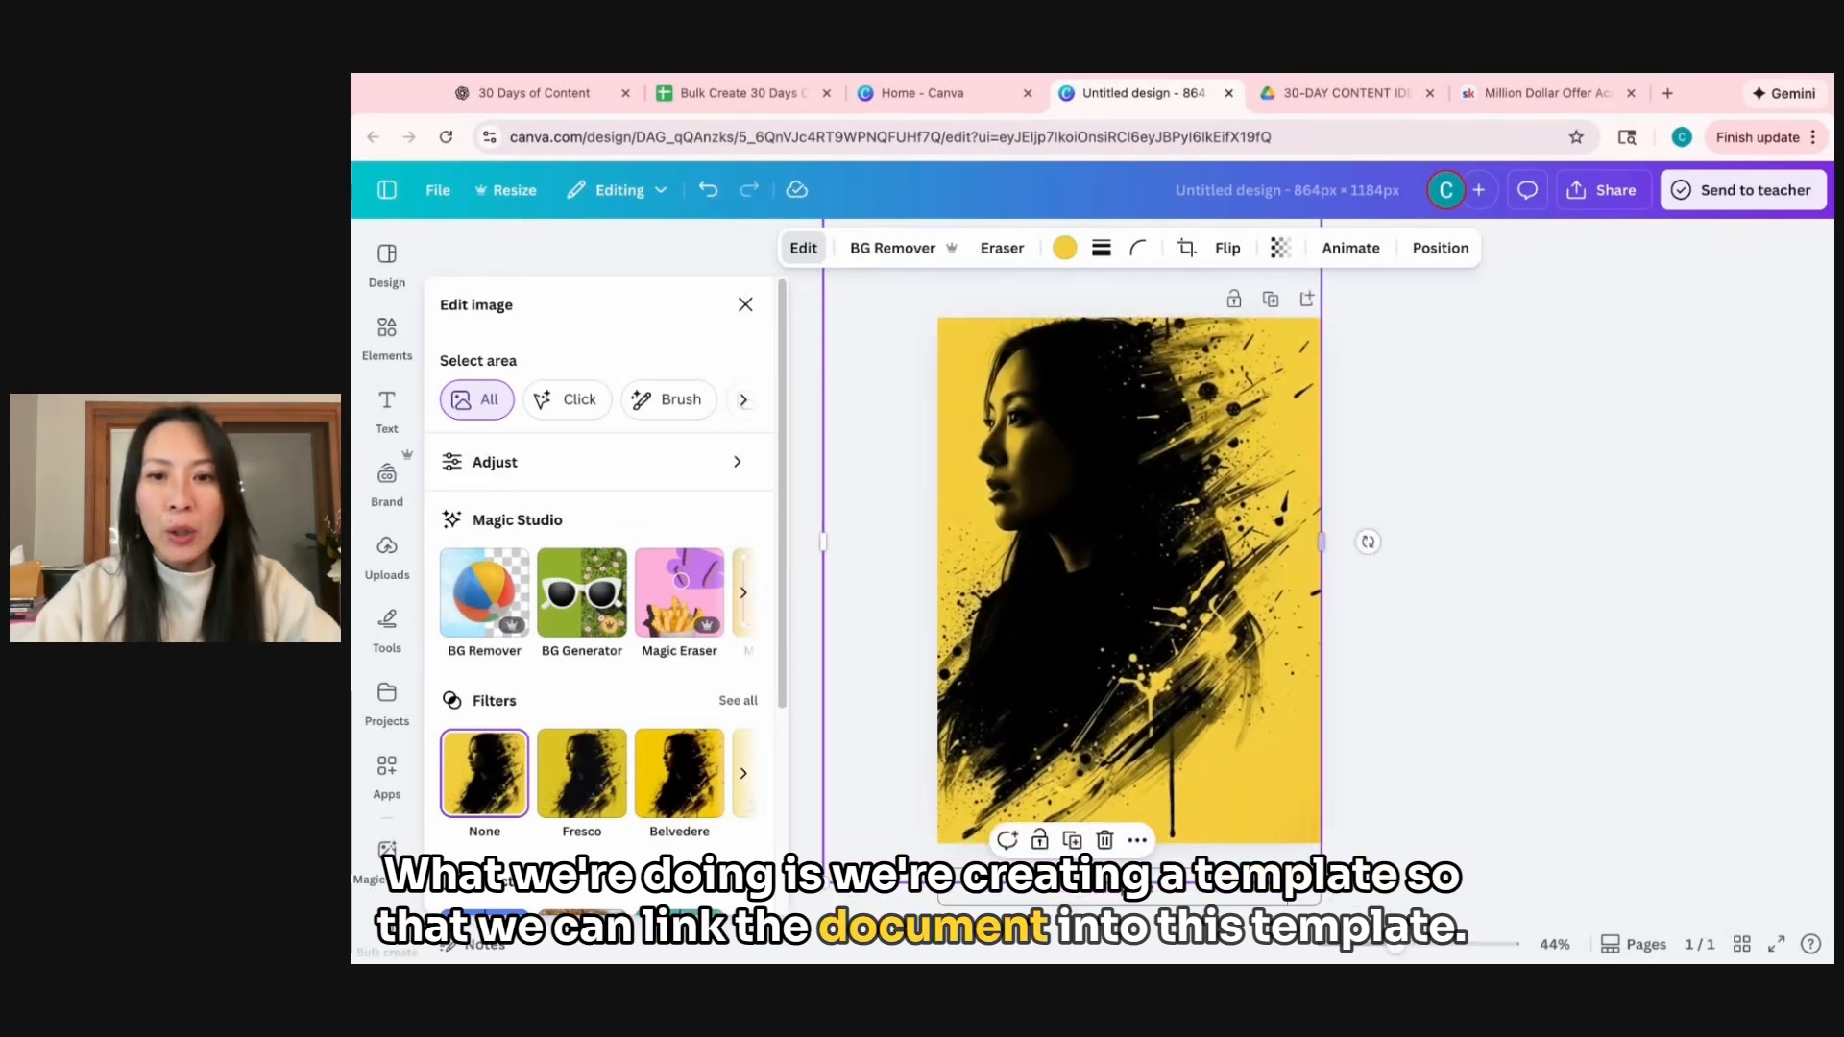
drag(1322, 882, 1327, 891)
click(1444, 744)
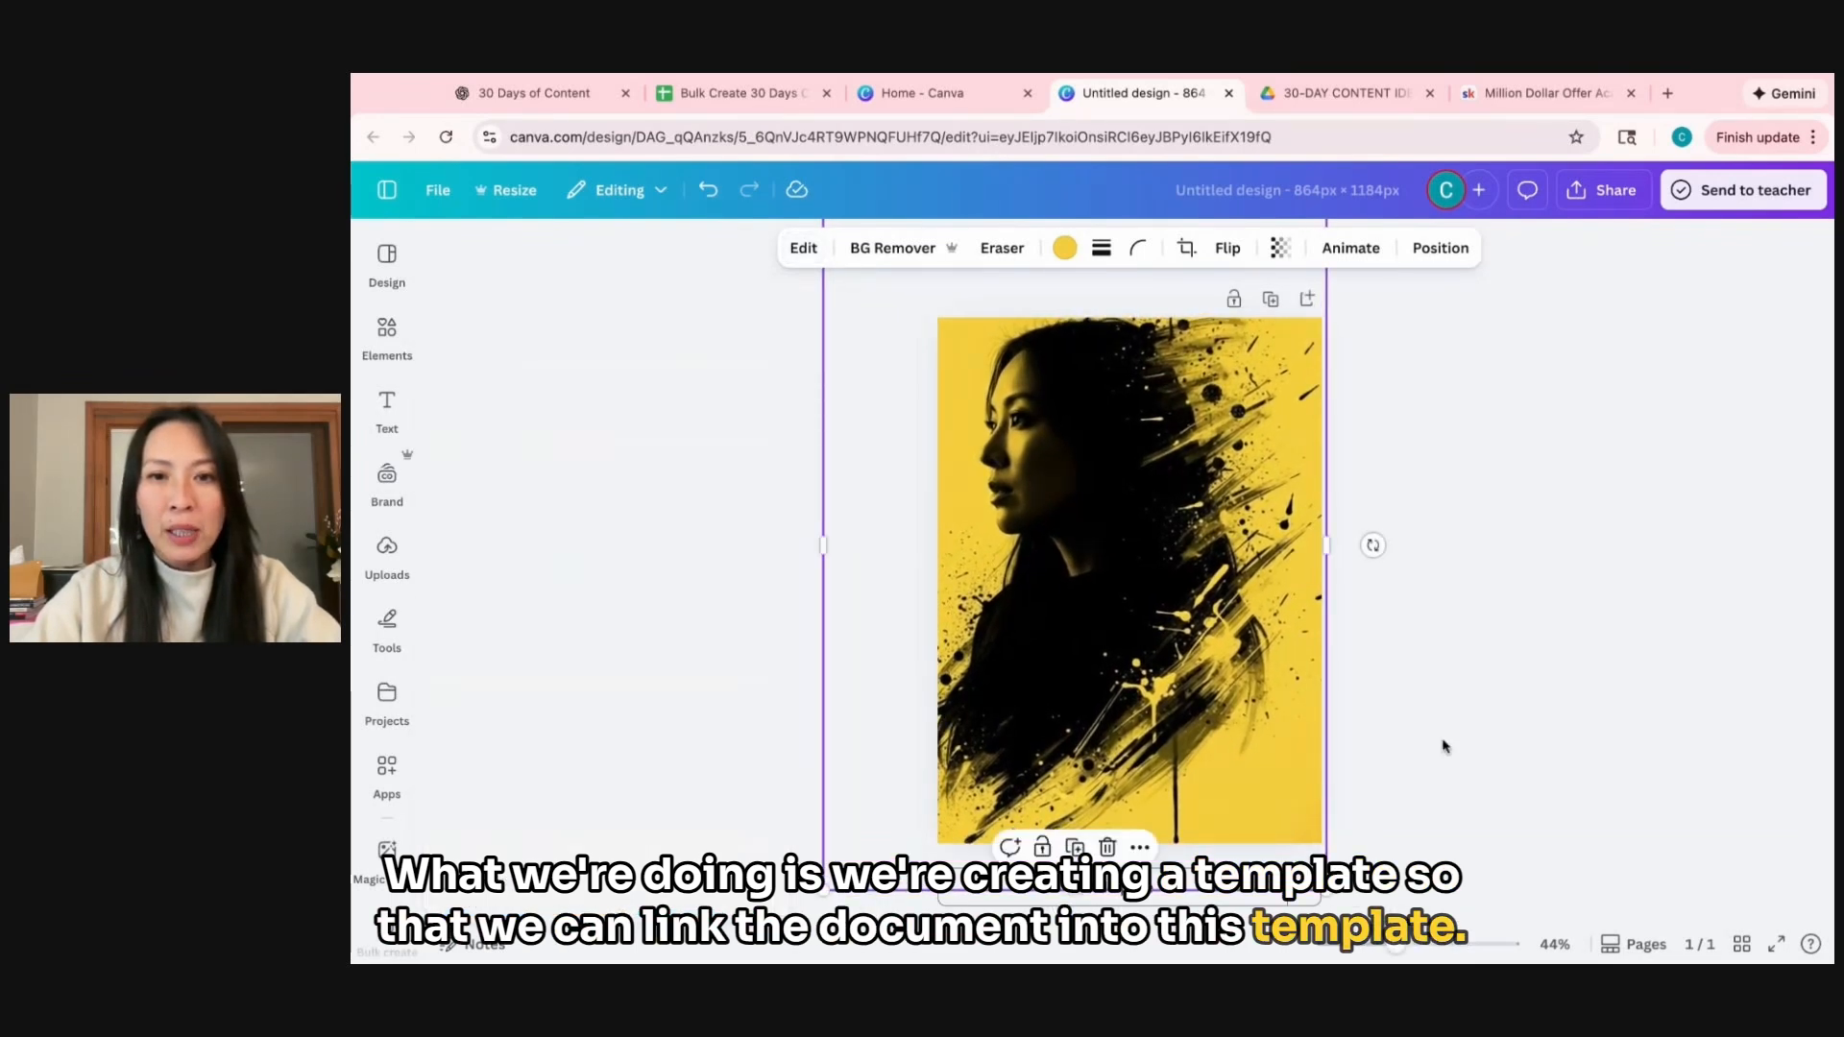
click(1455, 685)
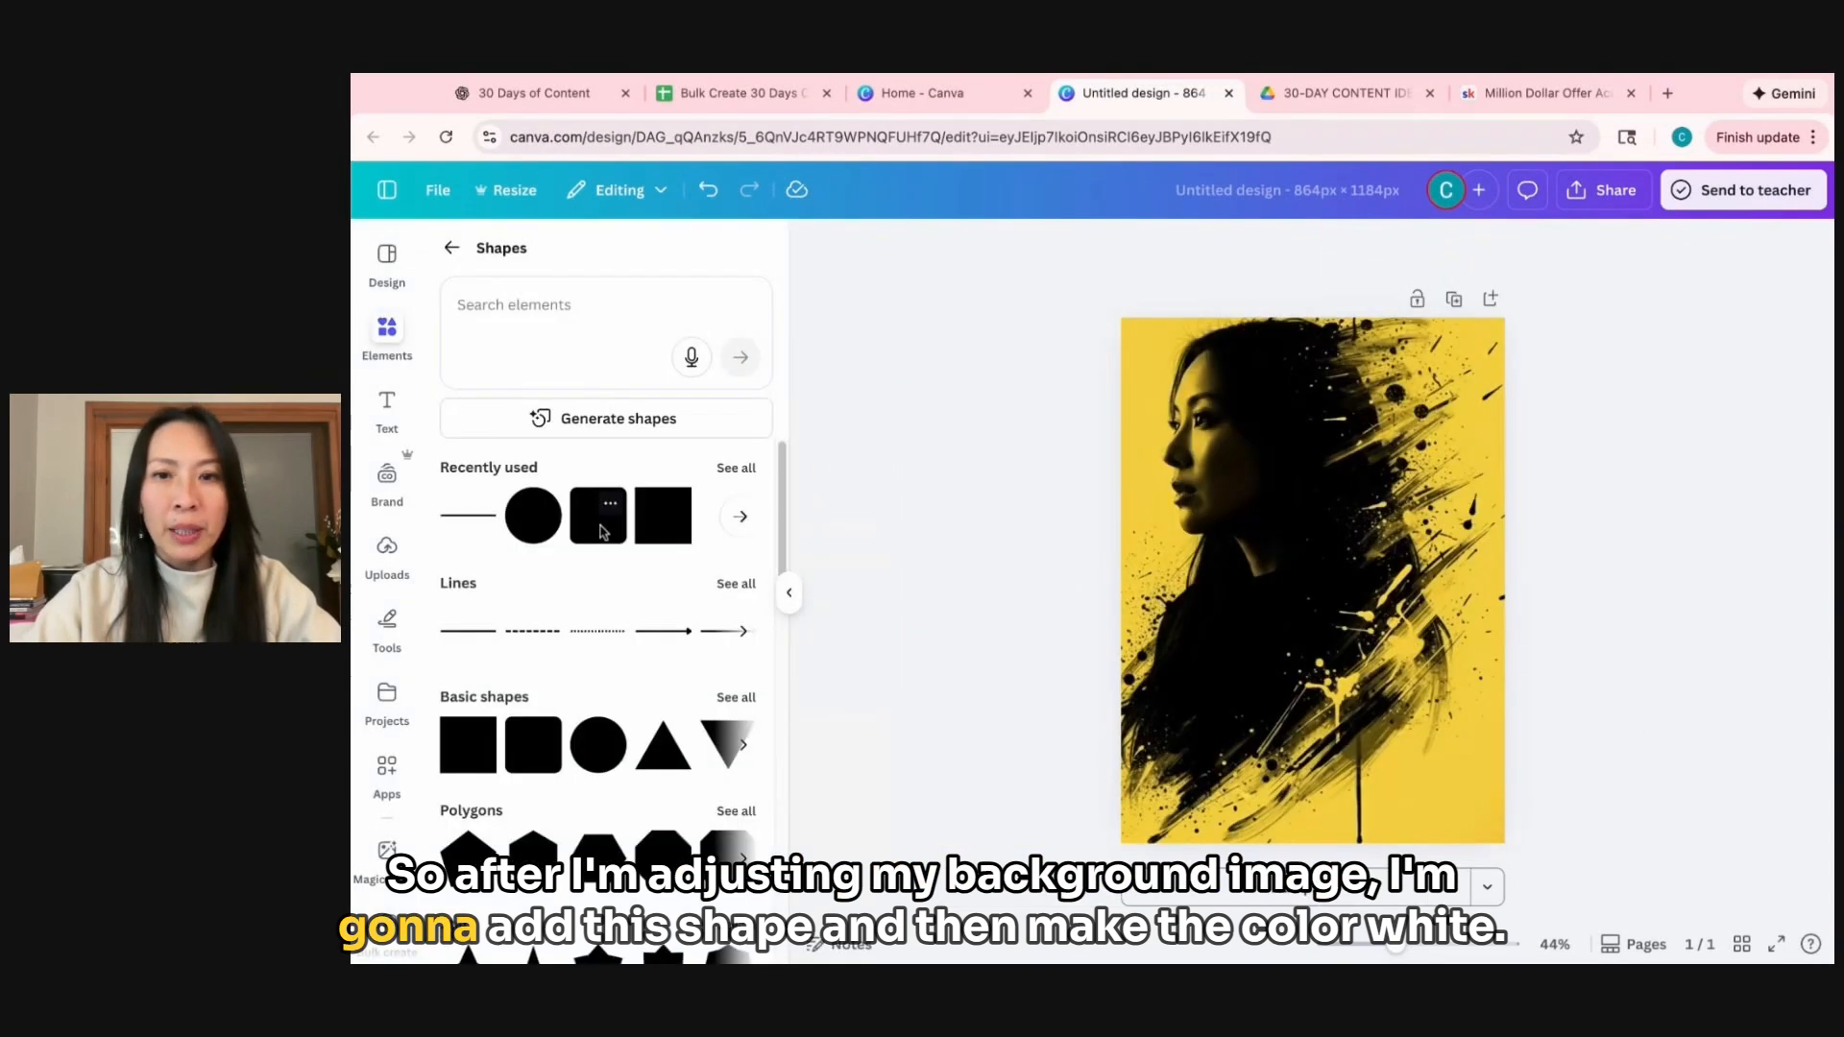
Add a rounded square shape, colour it white, and enlarge it to cover most of the page's lower half.
click(598, 516)
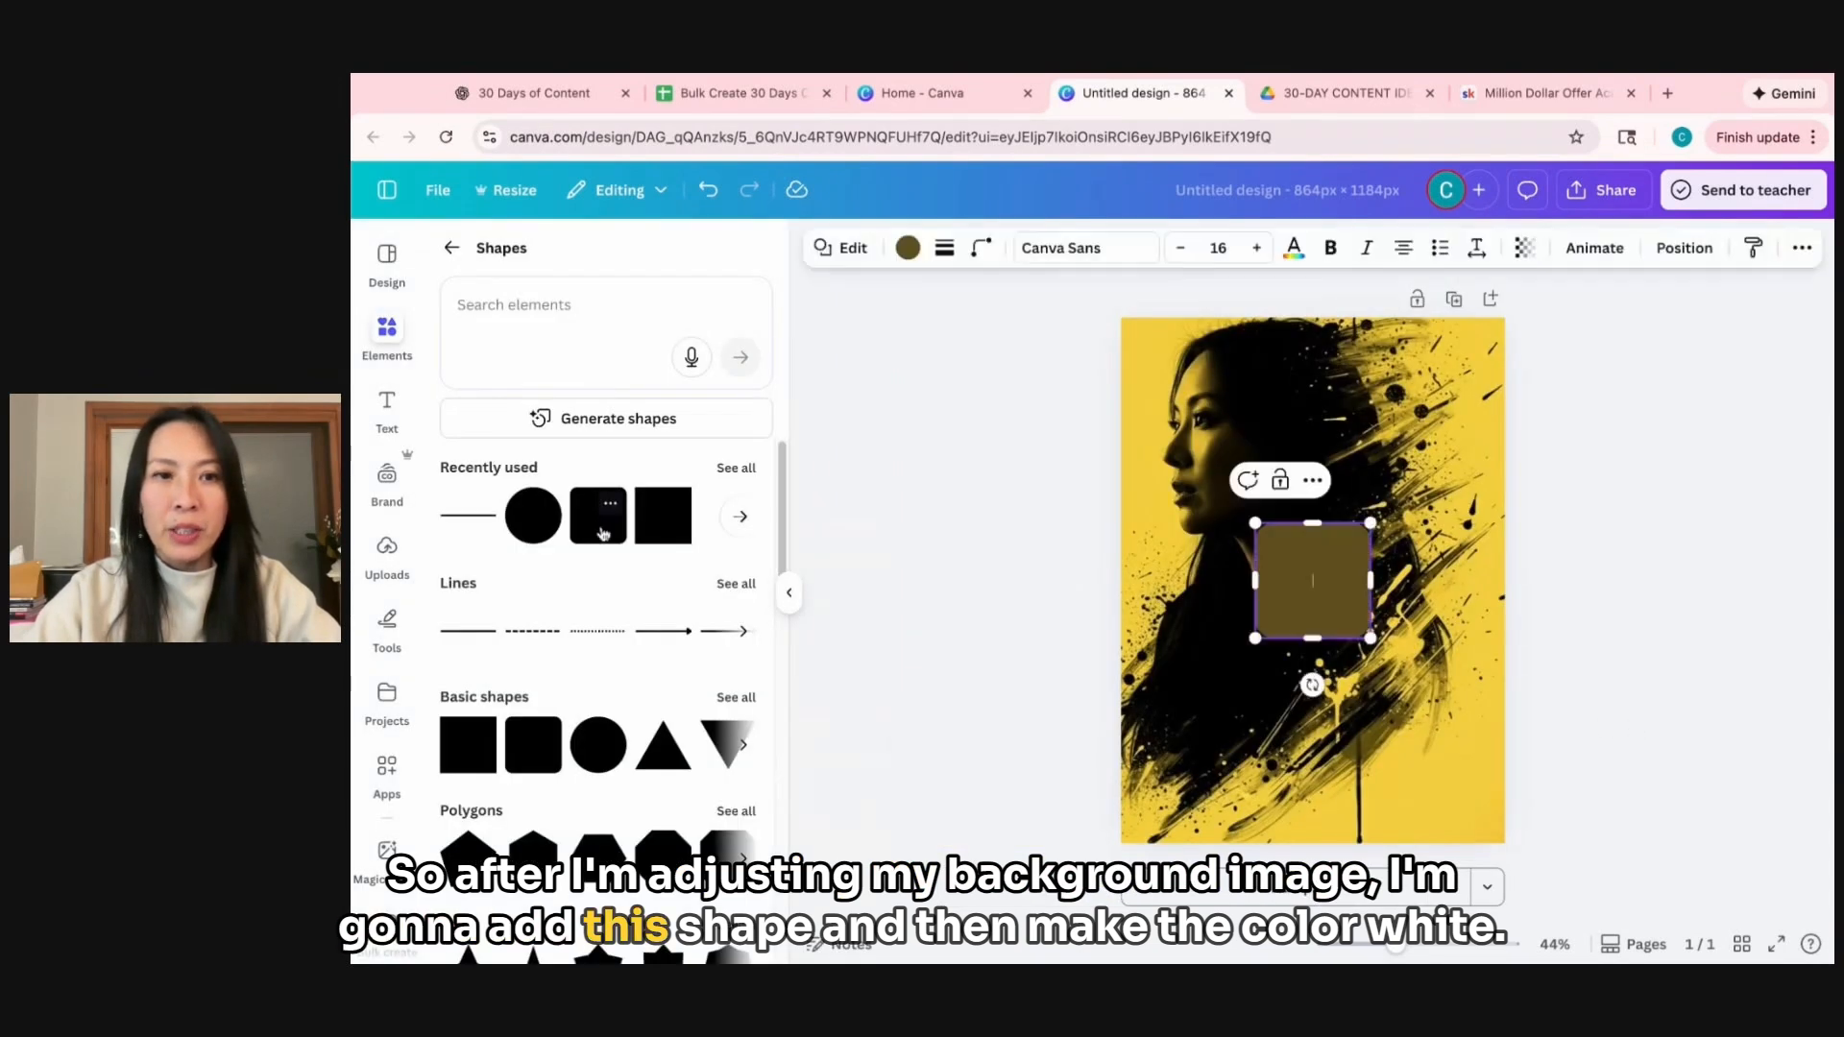
click(908, 248)
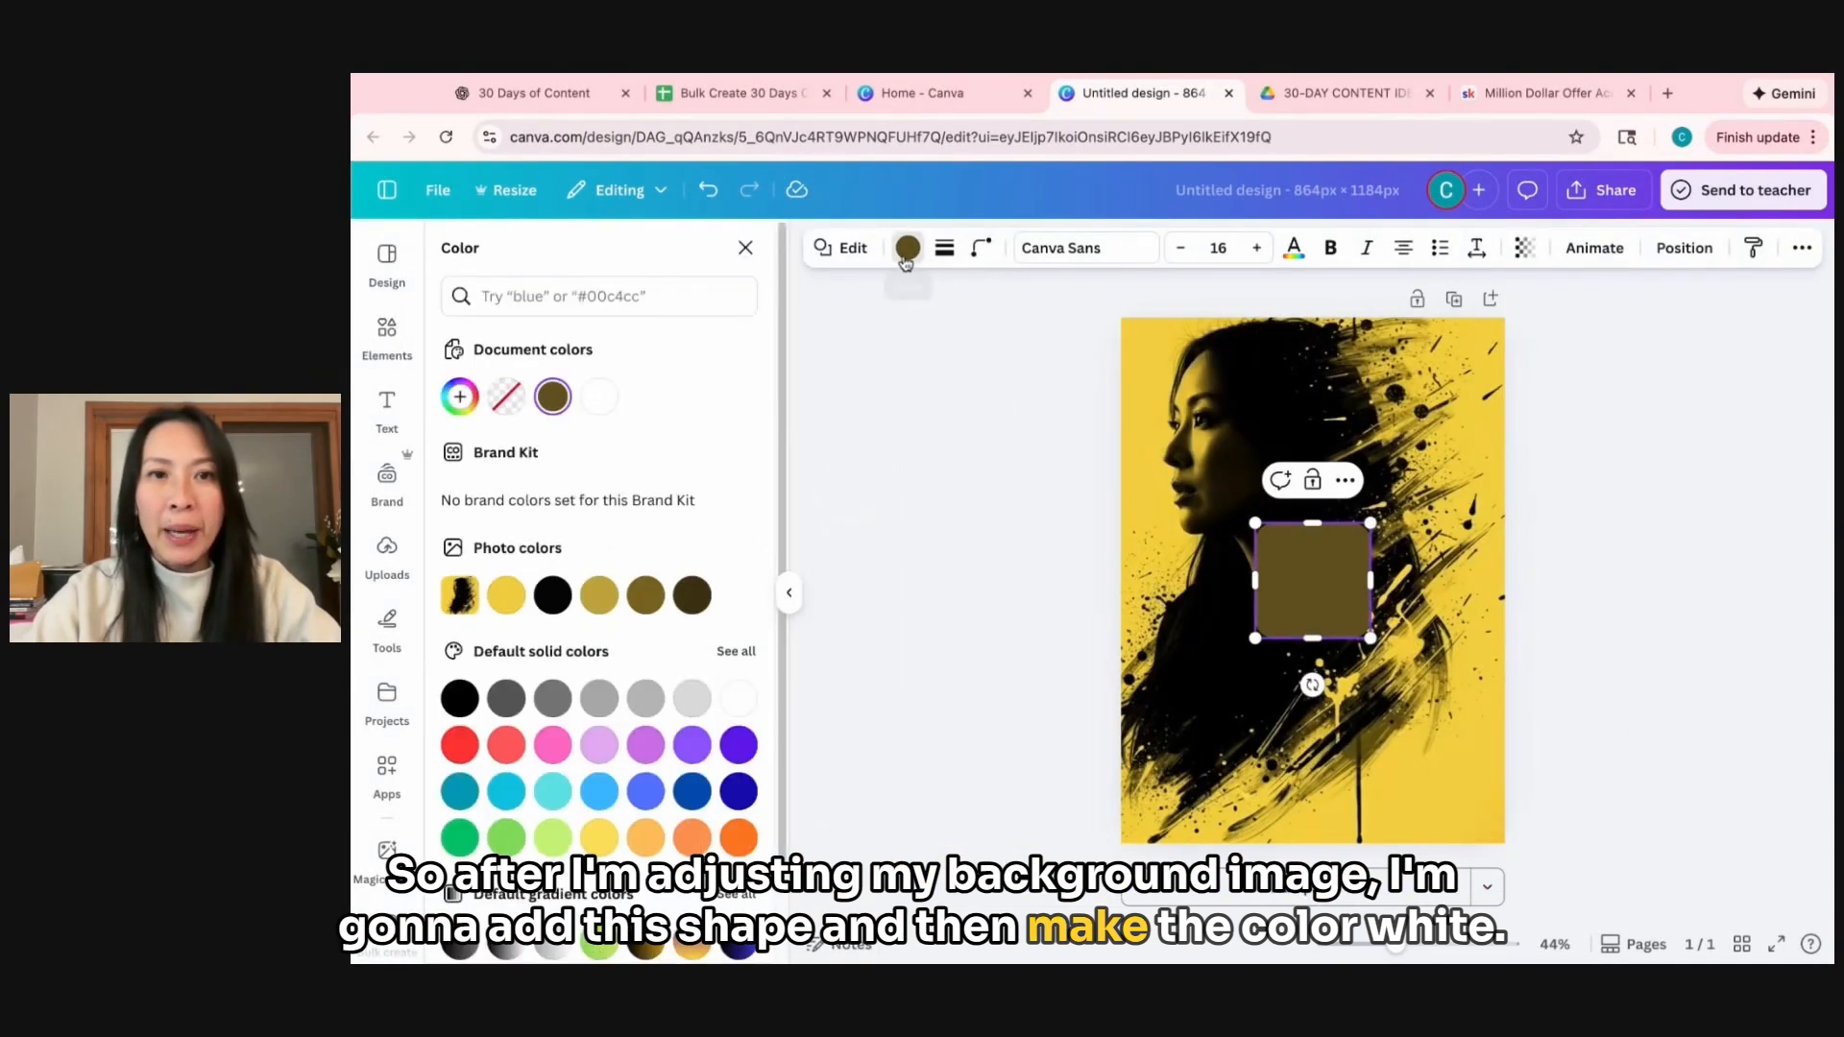
click(601, 398)
drag(1313, 581, 1198, 601)
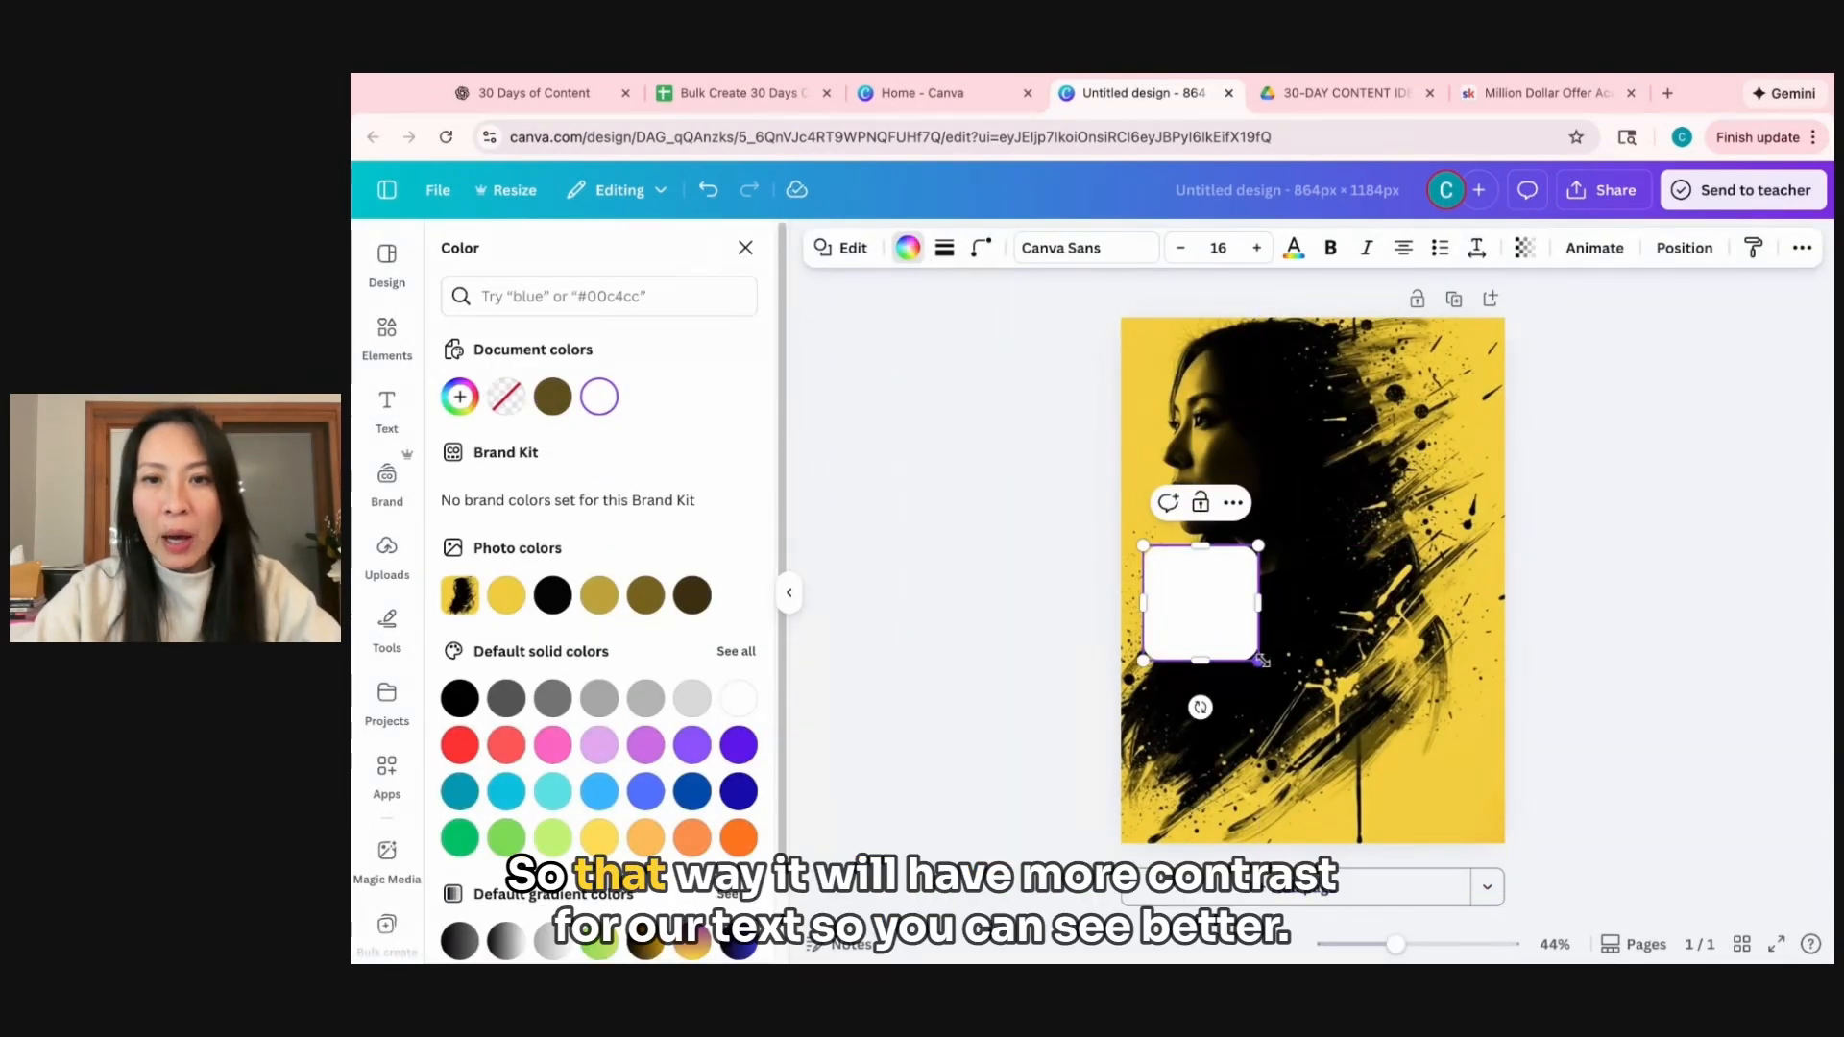
drag(1255, 659, 1480, 822)
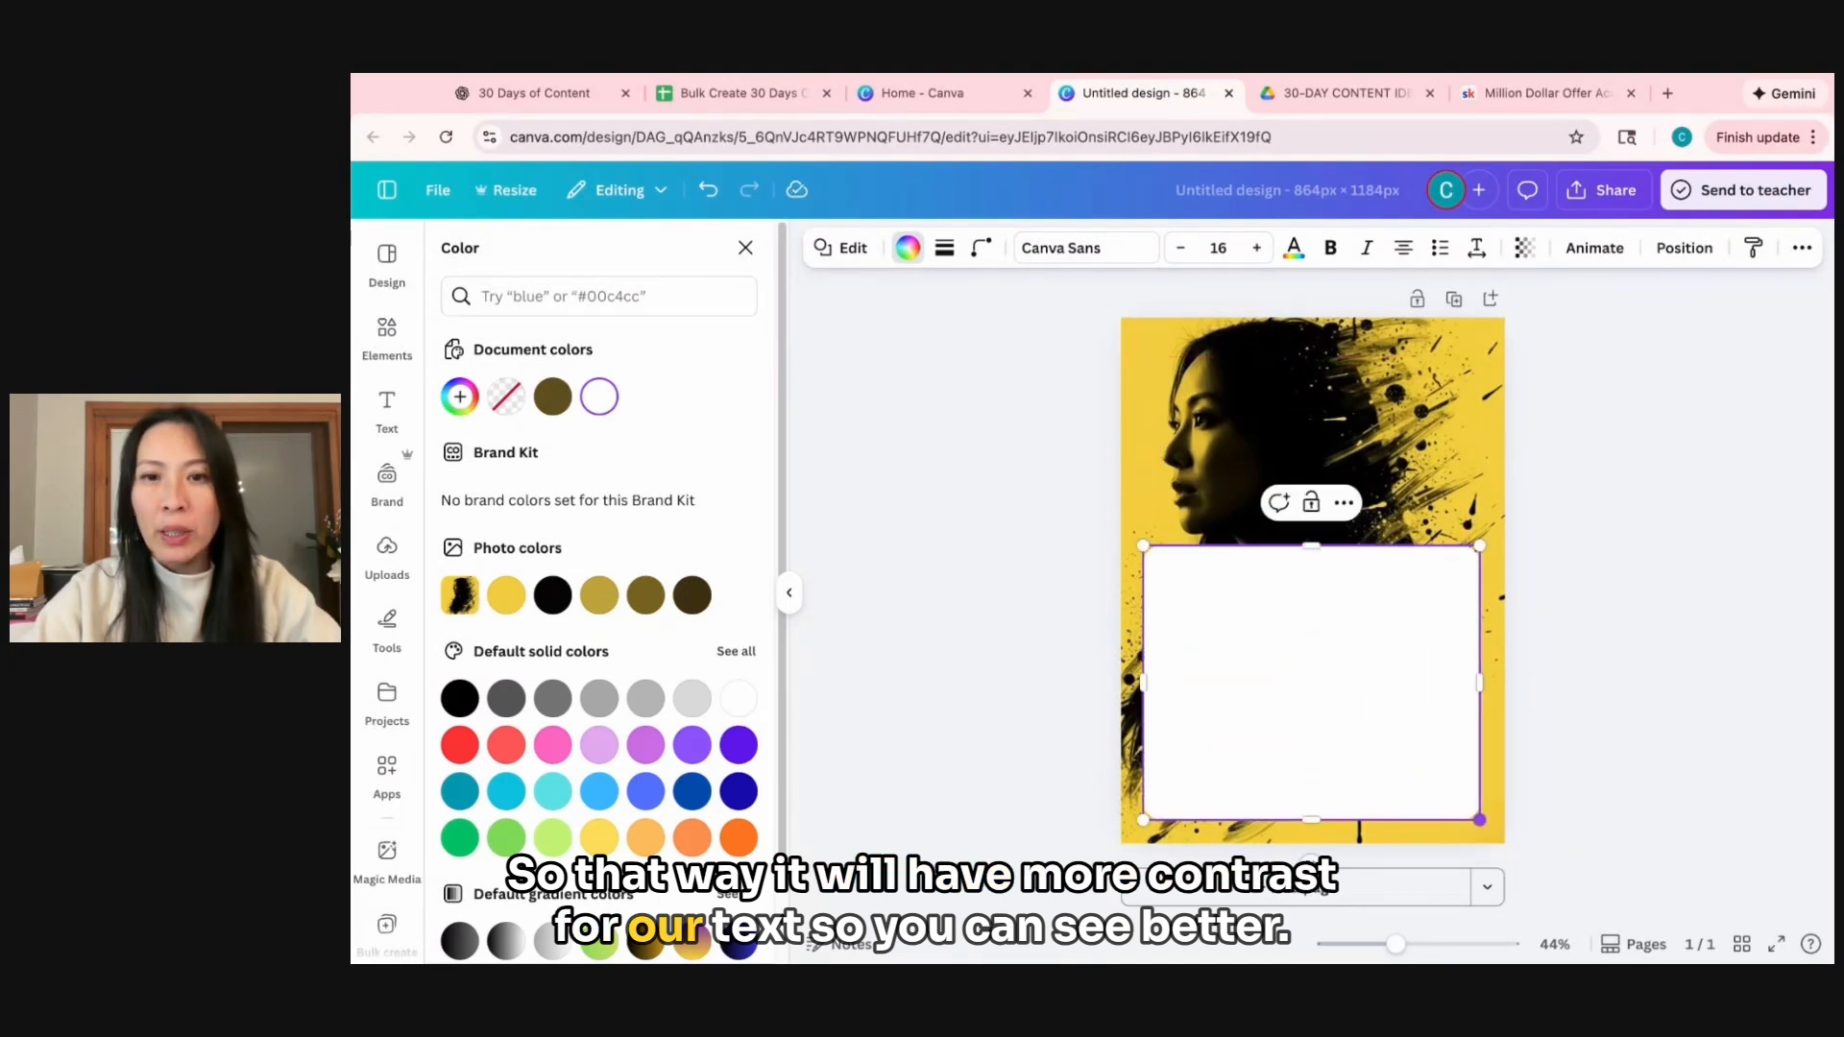
drag(1384, 746, 1387, 746)
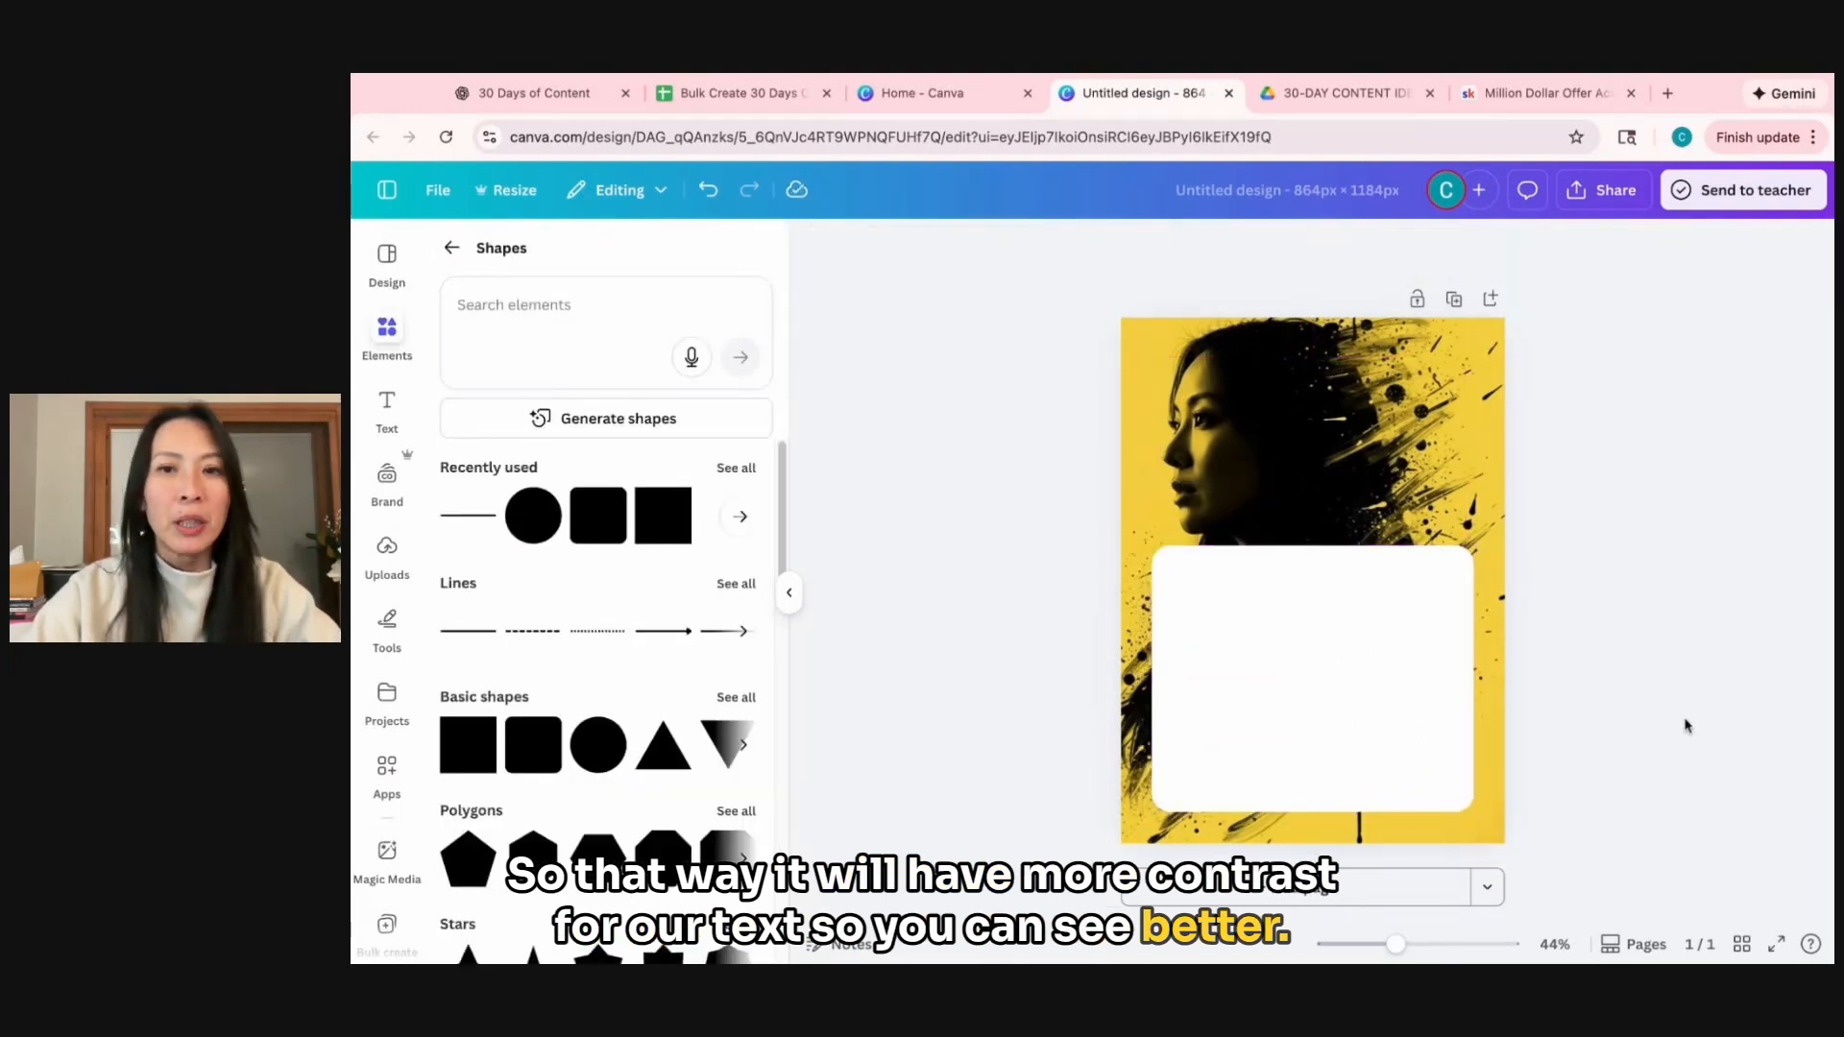
Add the Instagram-style profile logo with black text from the IG/FB Logo Creation folder and place it at the top of the white box.
scroll(394, 865, down, 4)
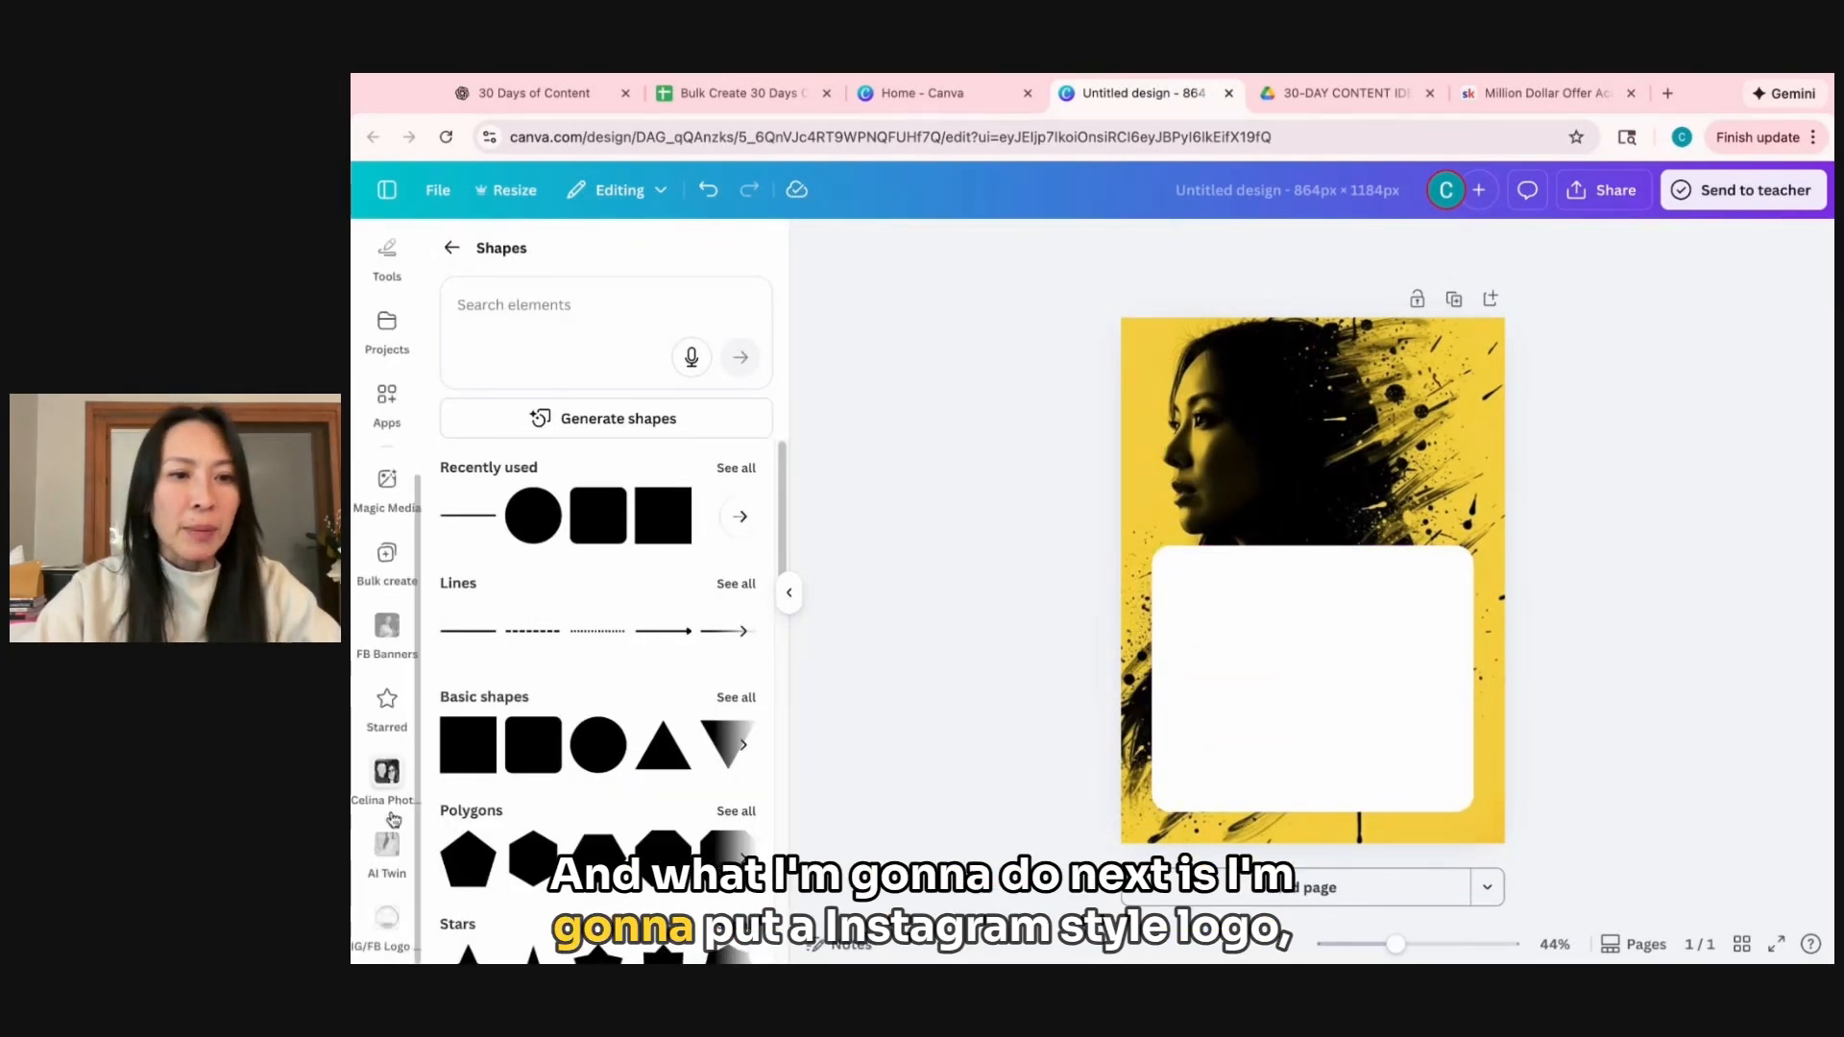
click(387, 921)
scroll(717, 659, down, 3)
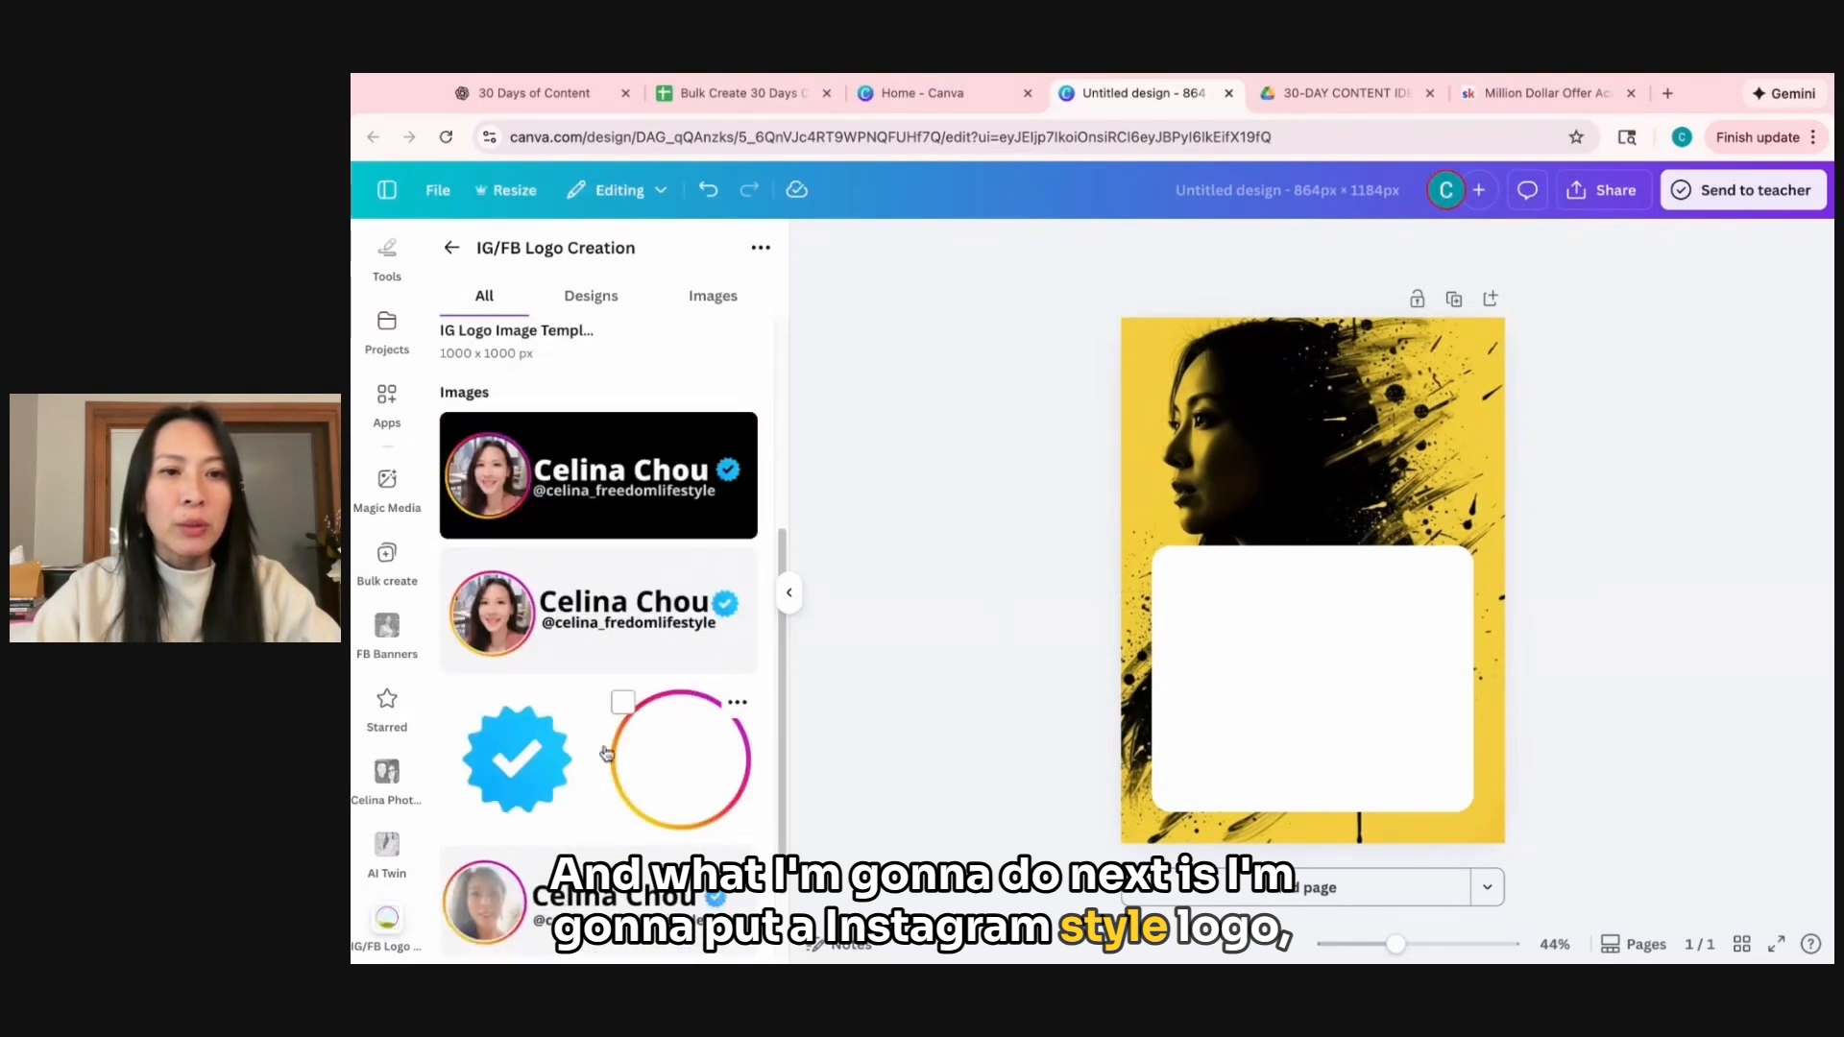
click(552, 609)
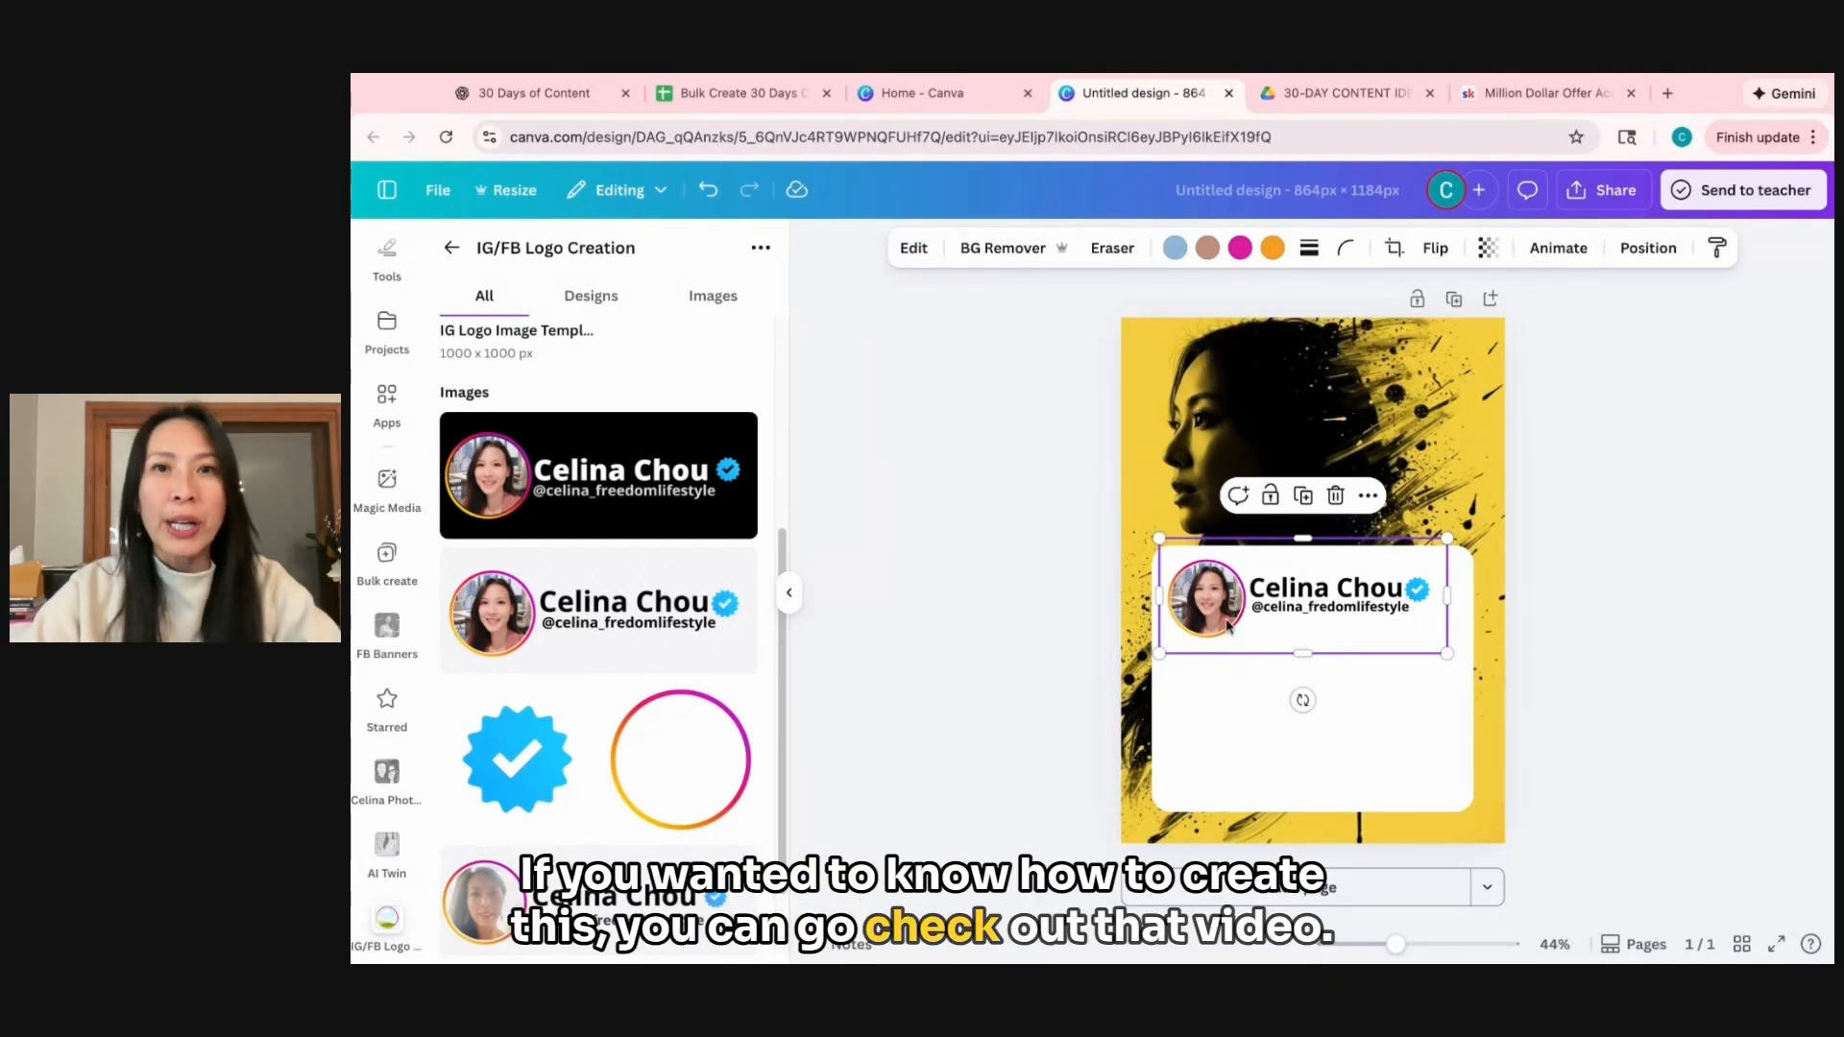
click(1639, 652)
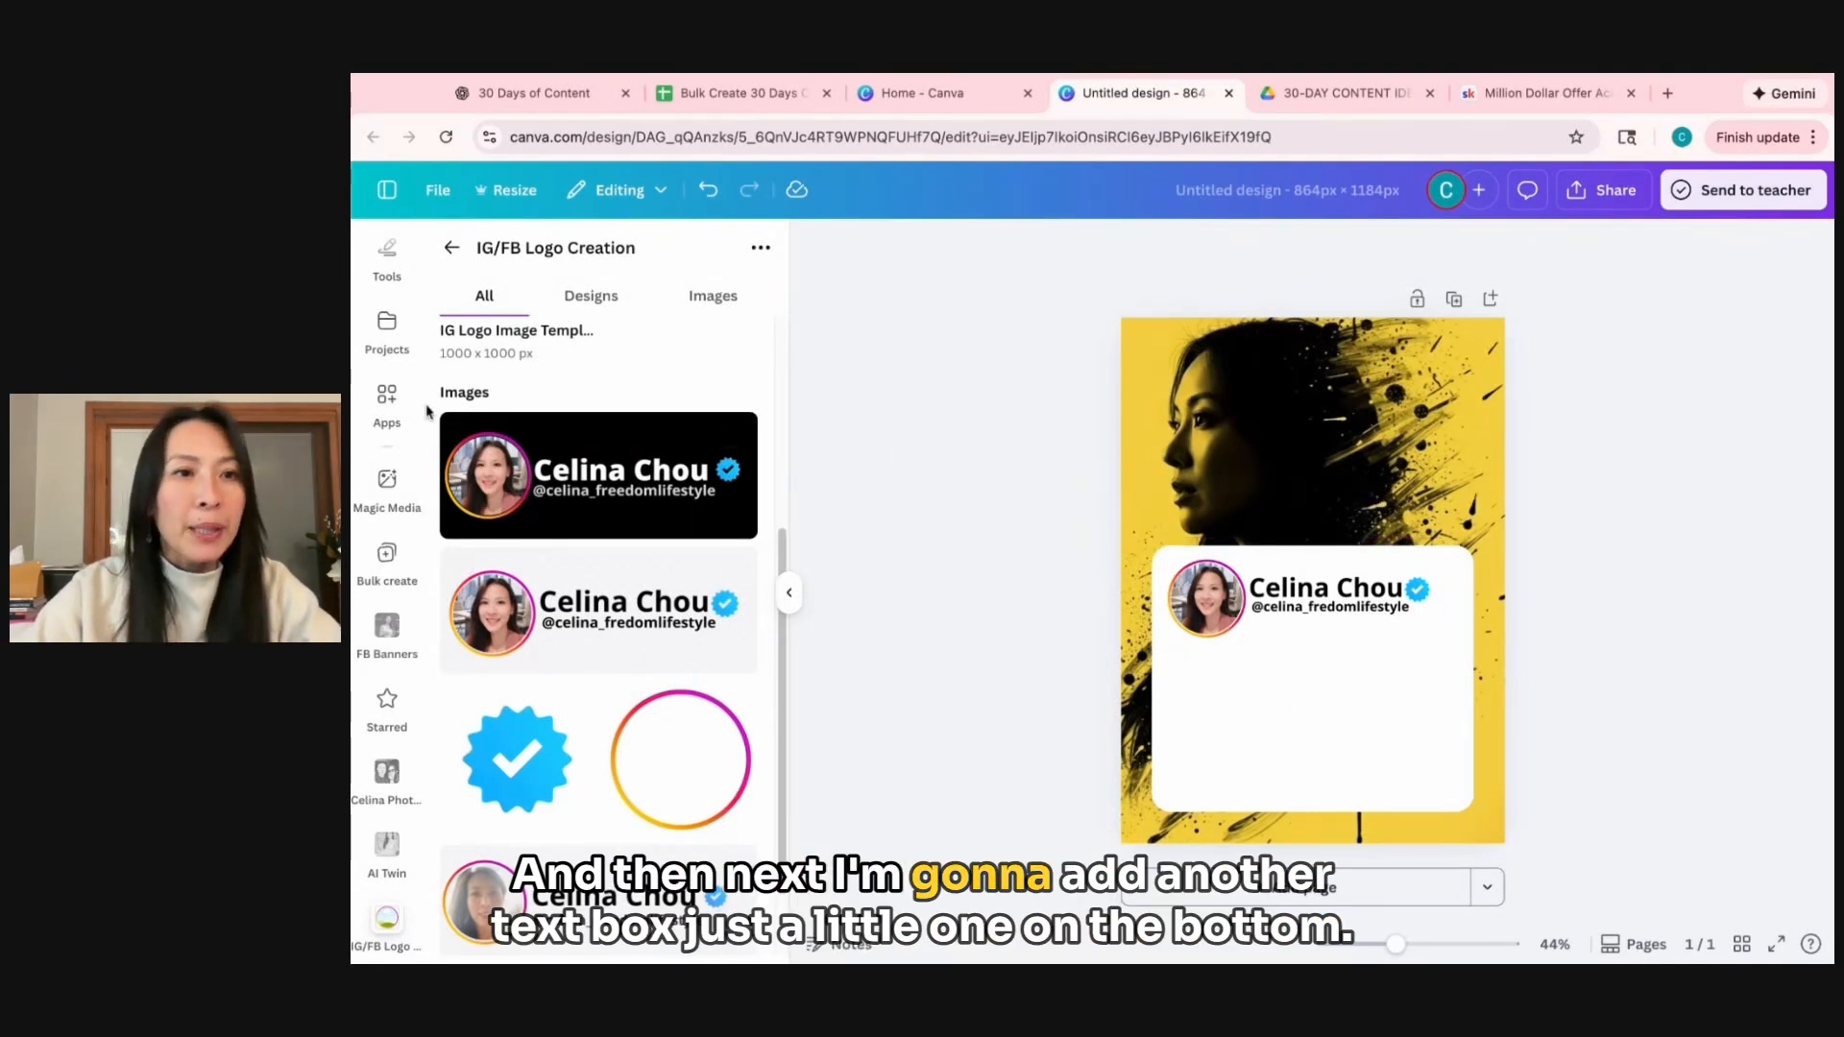
Add a small text box near the lower edge of the white box and fill in the social media handle.
scroll(386, 432, up, 4)
click(386, 404)
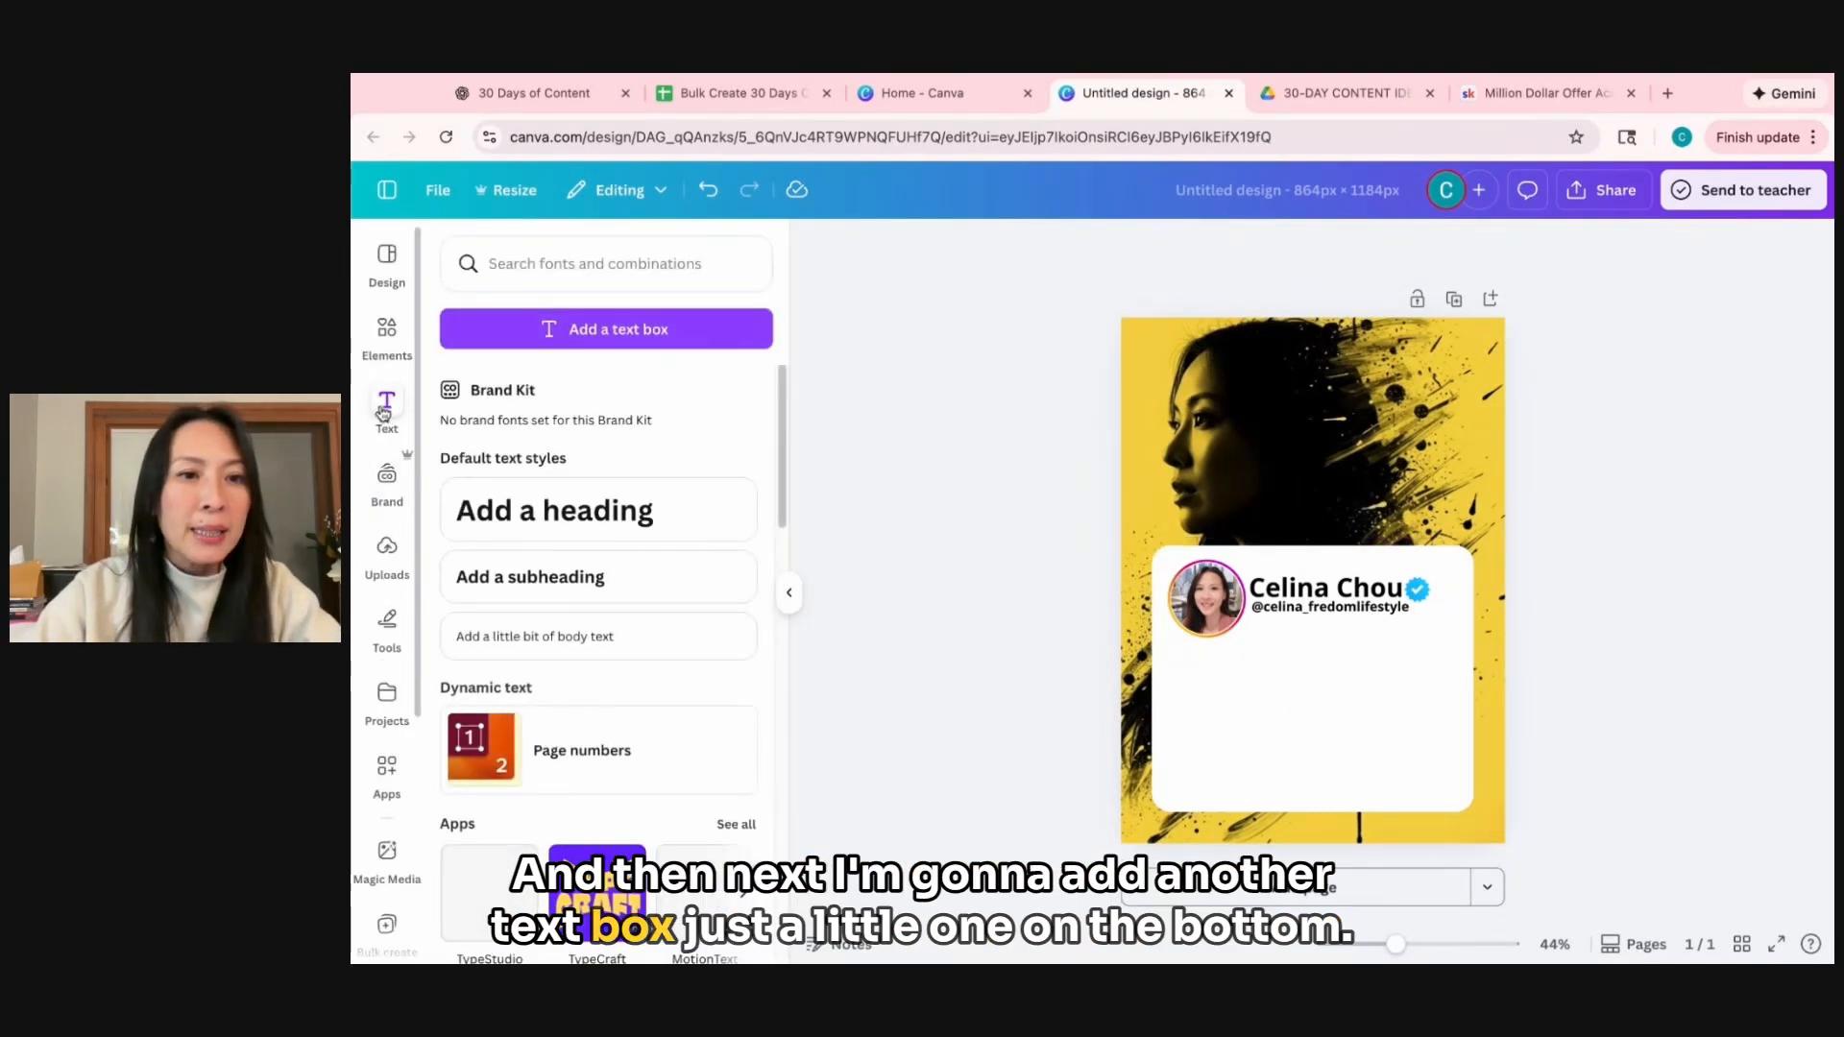
click(606, 329)
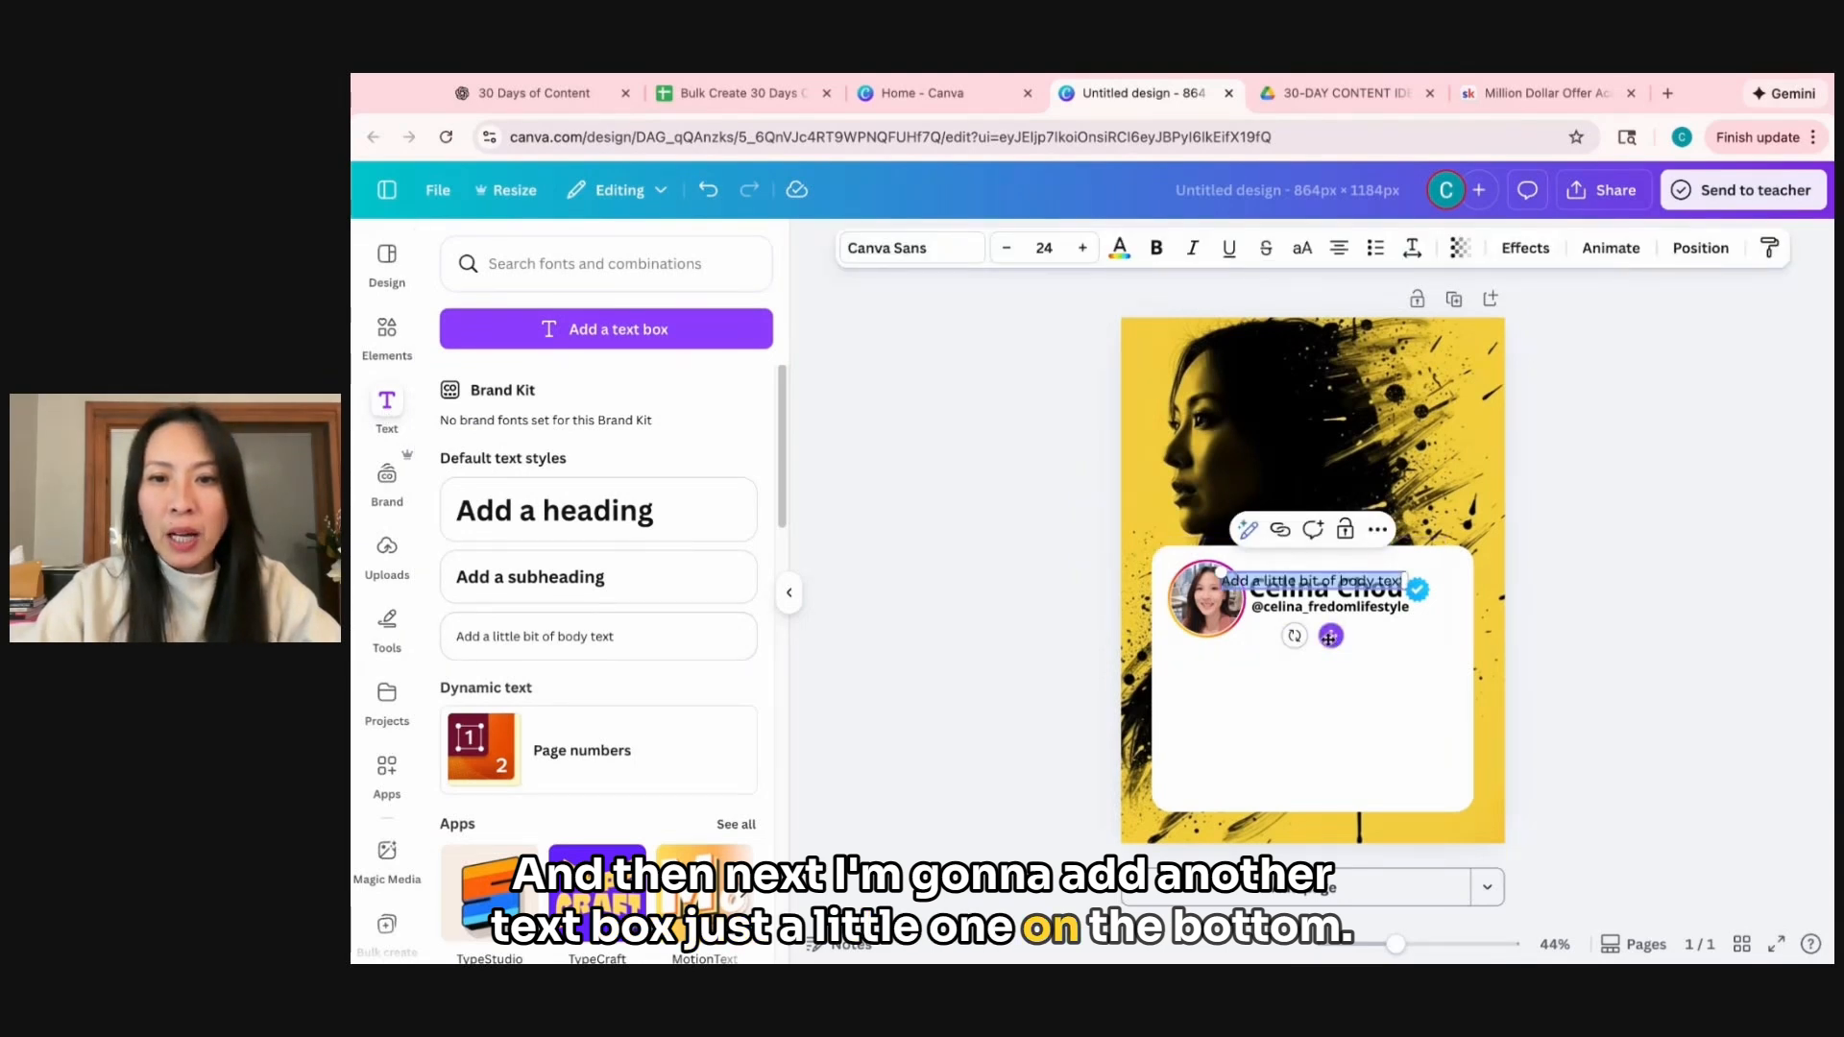
drag(1330, 636, 1330, 824)
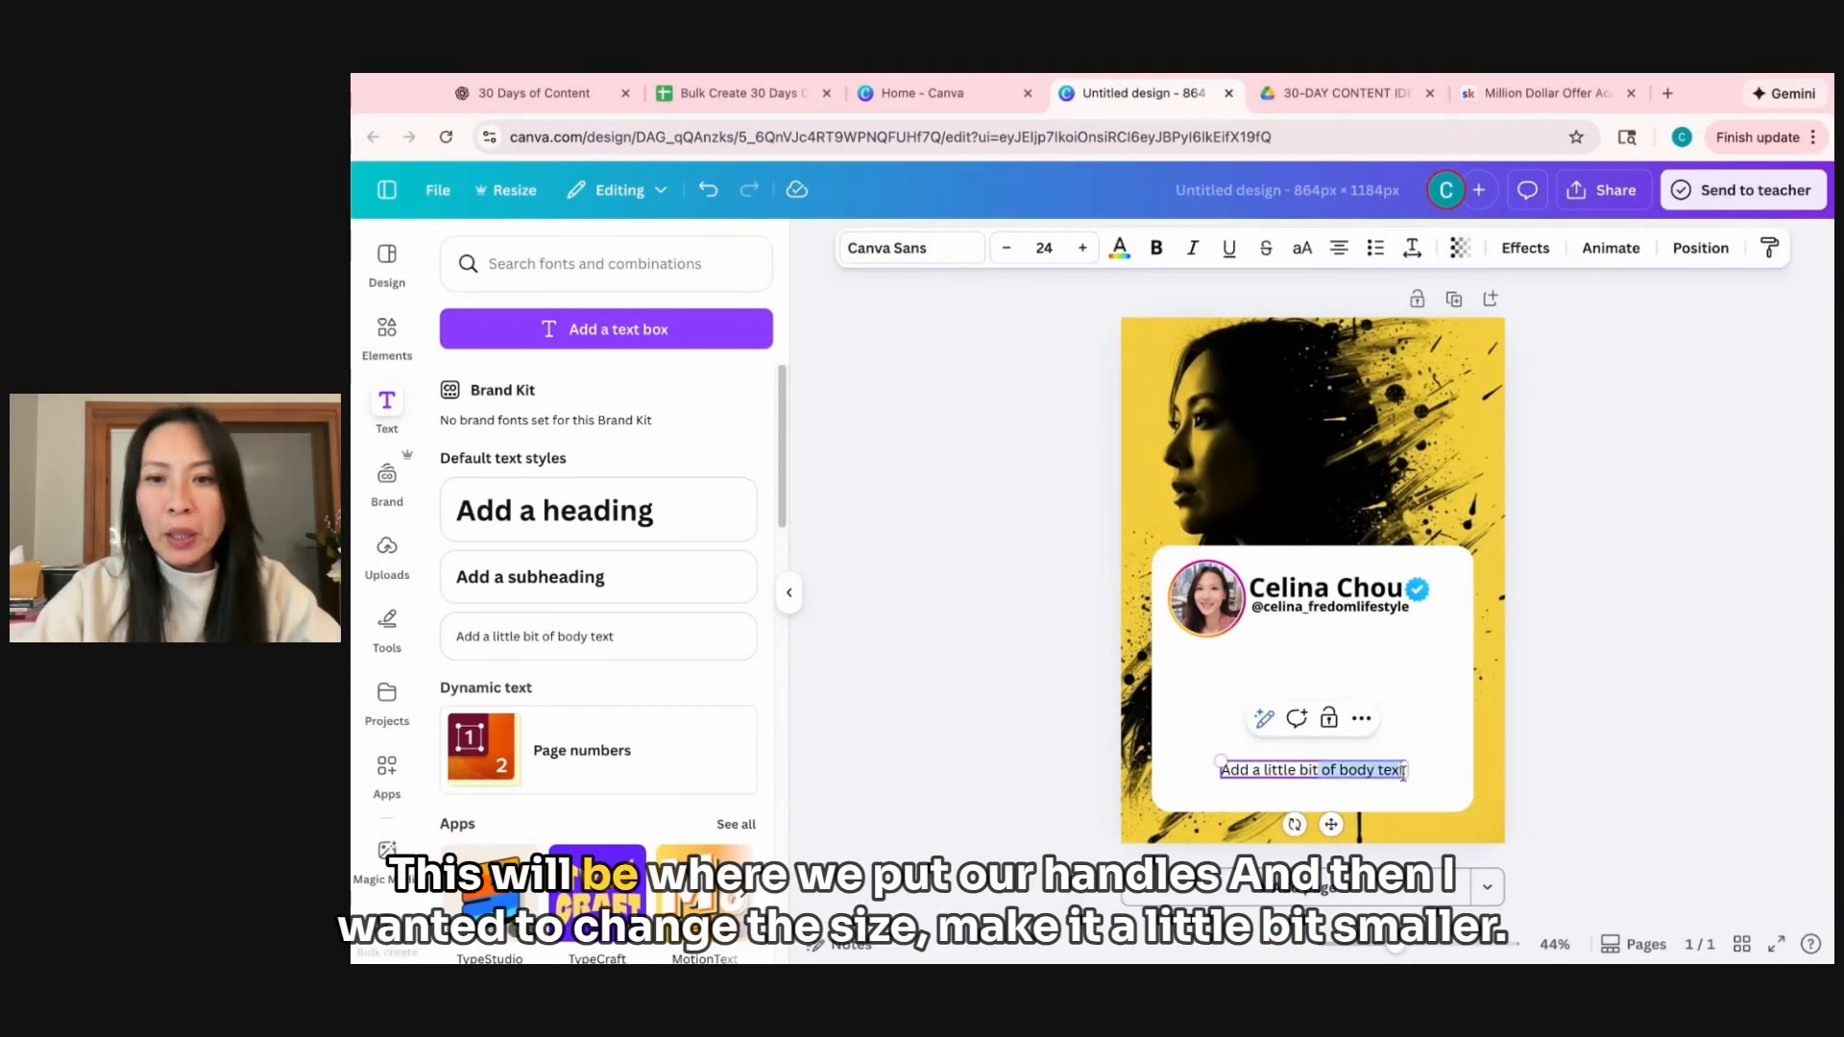
text(@Celina_FreedomLifestyle)
click(1451, 796)
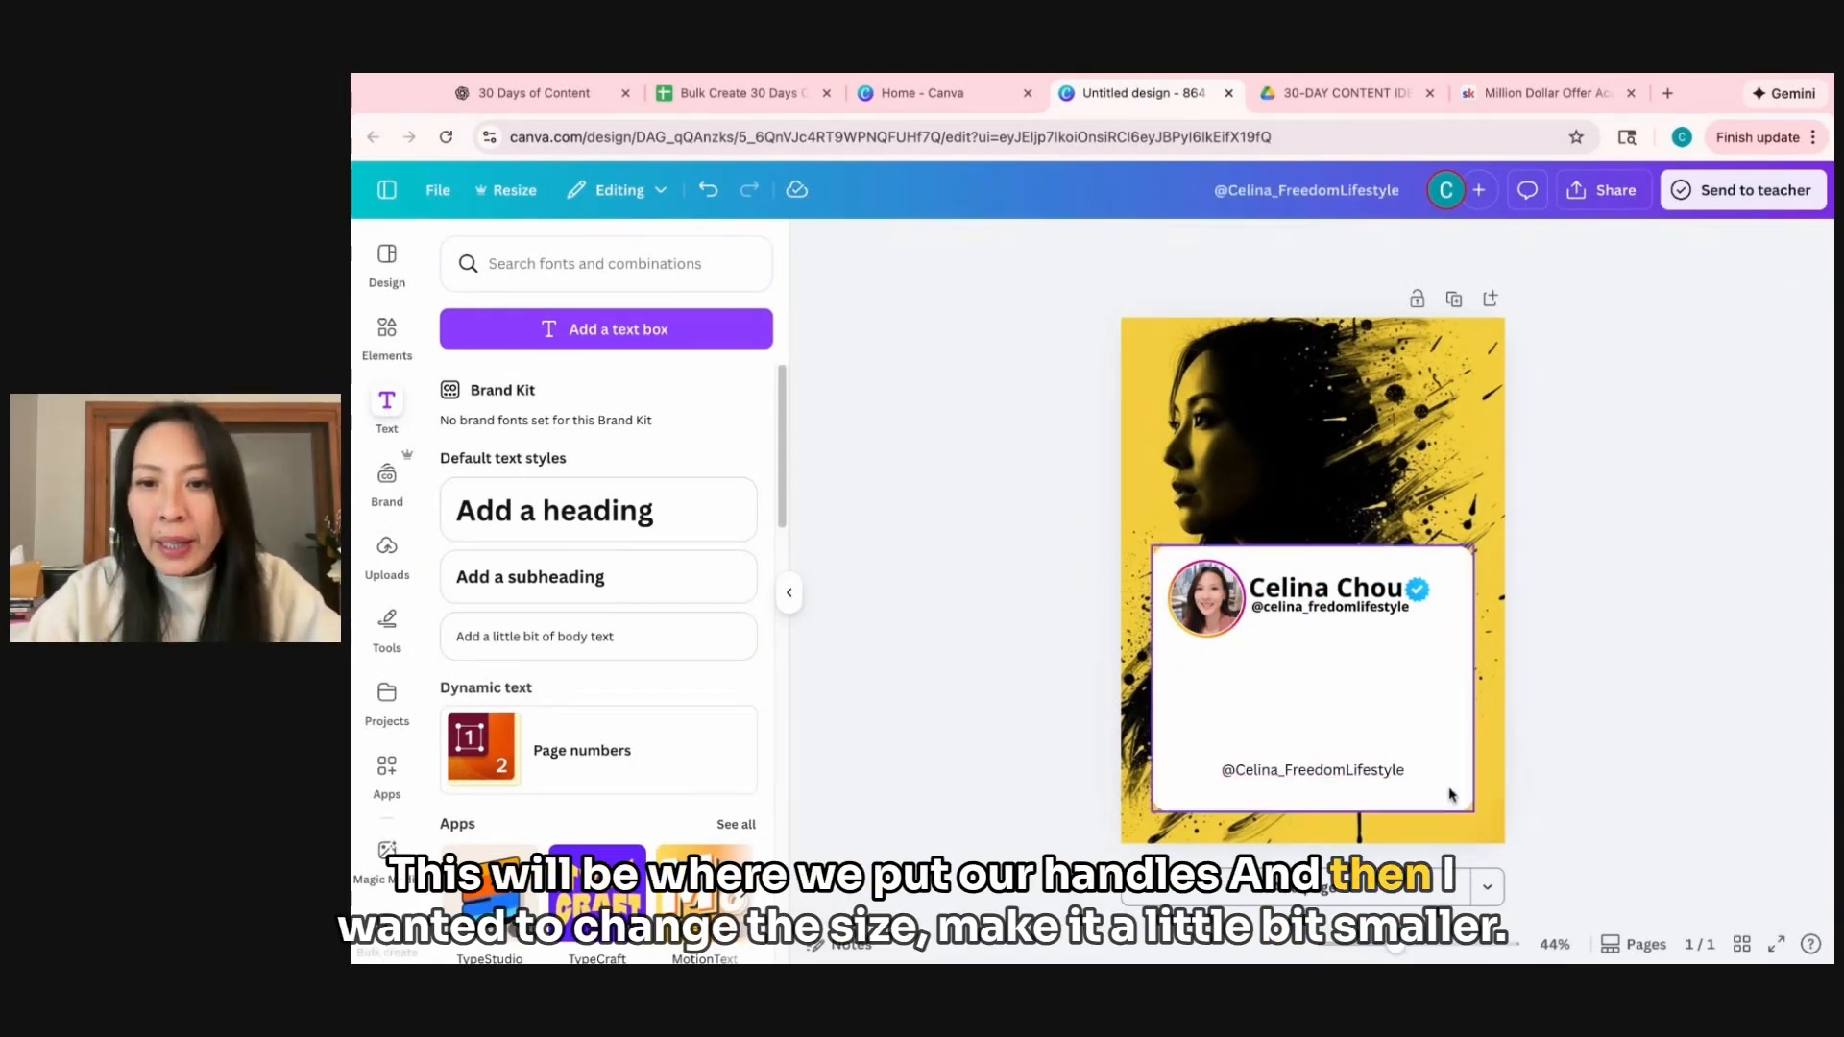
Reduce the handle text to font size 18 and move it closer to the white box's lower edge.
click(1313, 769)
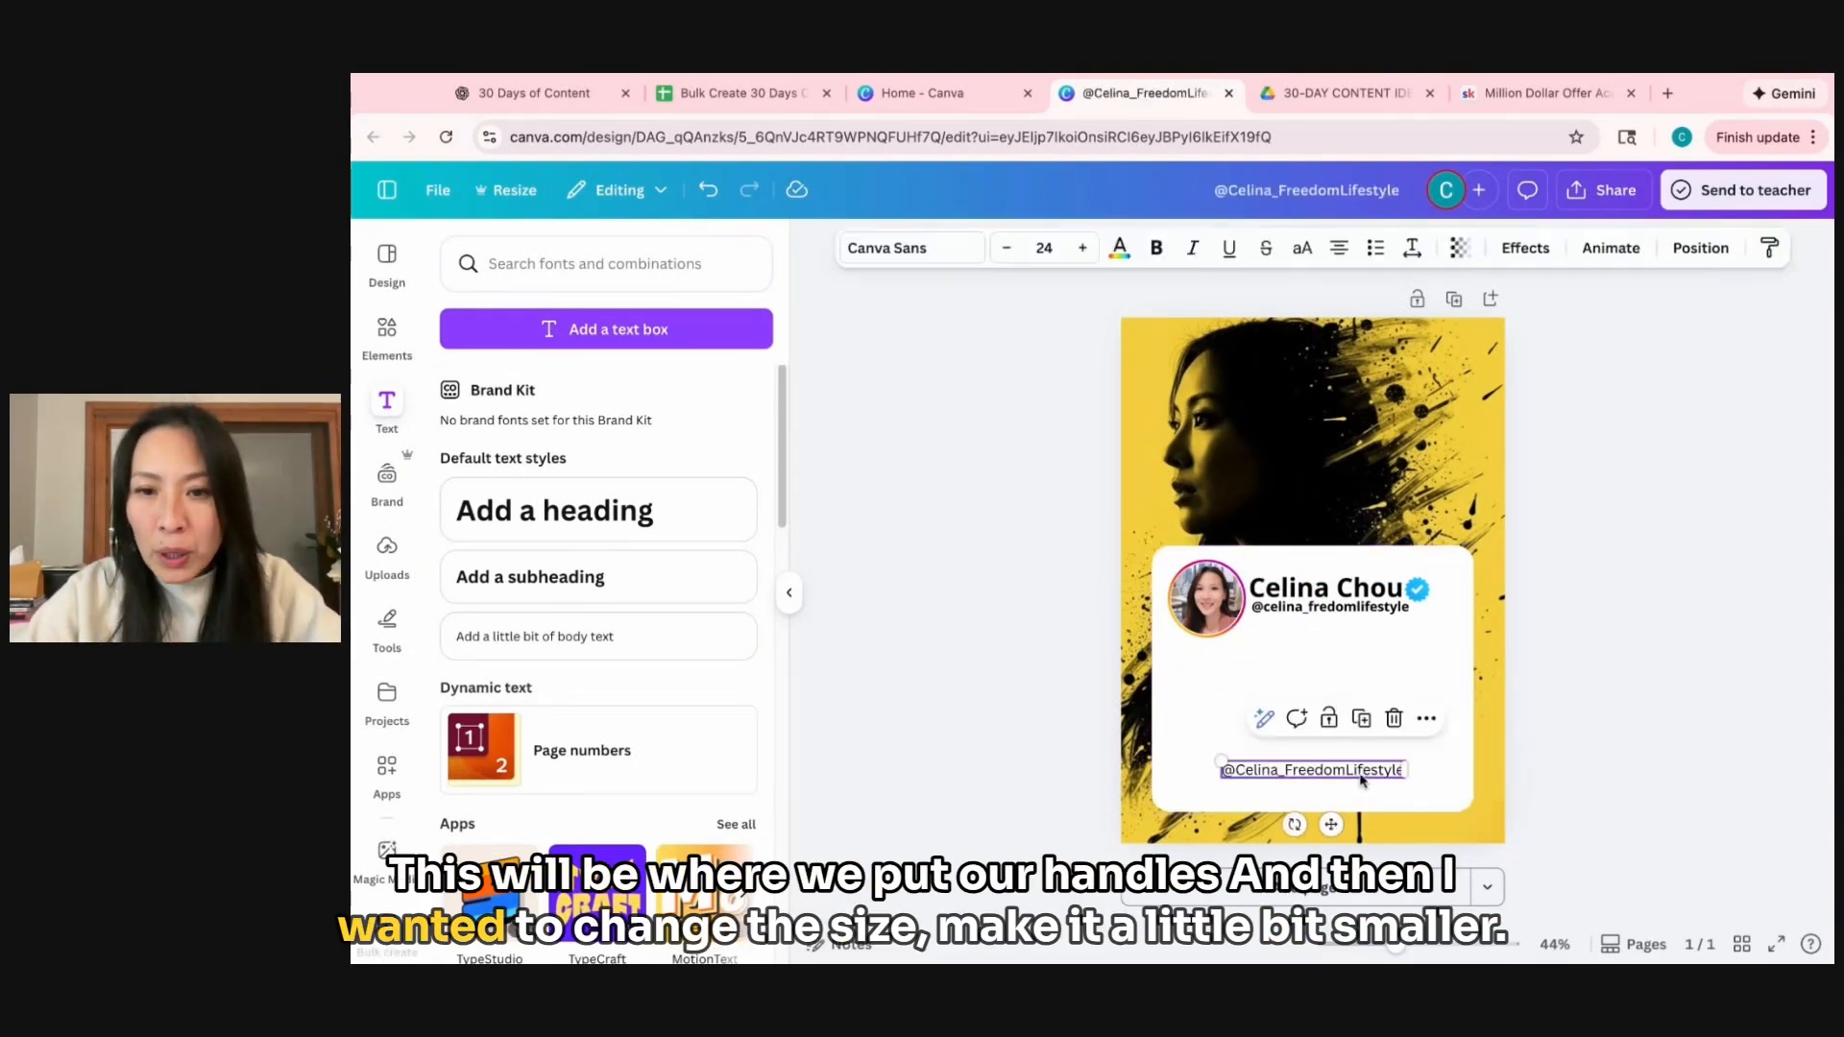
click(1007, 249)
click(1007, 249)
click(1006, 249)
click(1006, 249)
click(1007, 248)
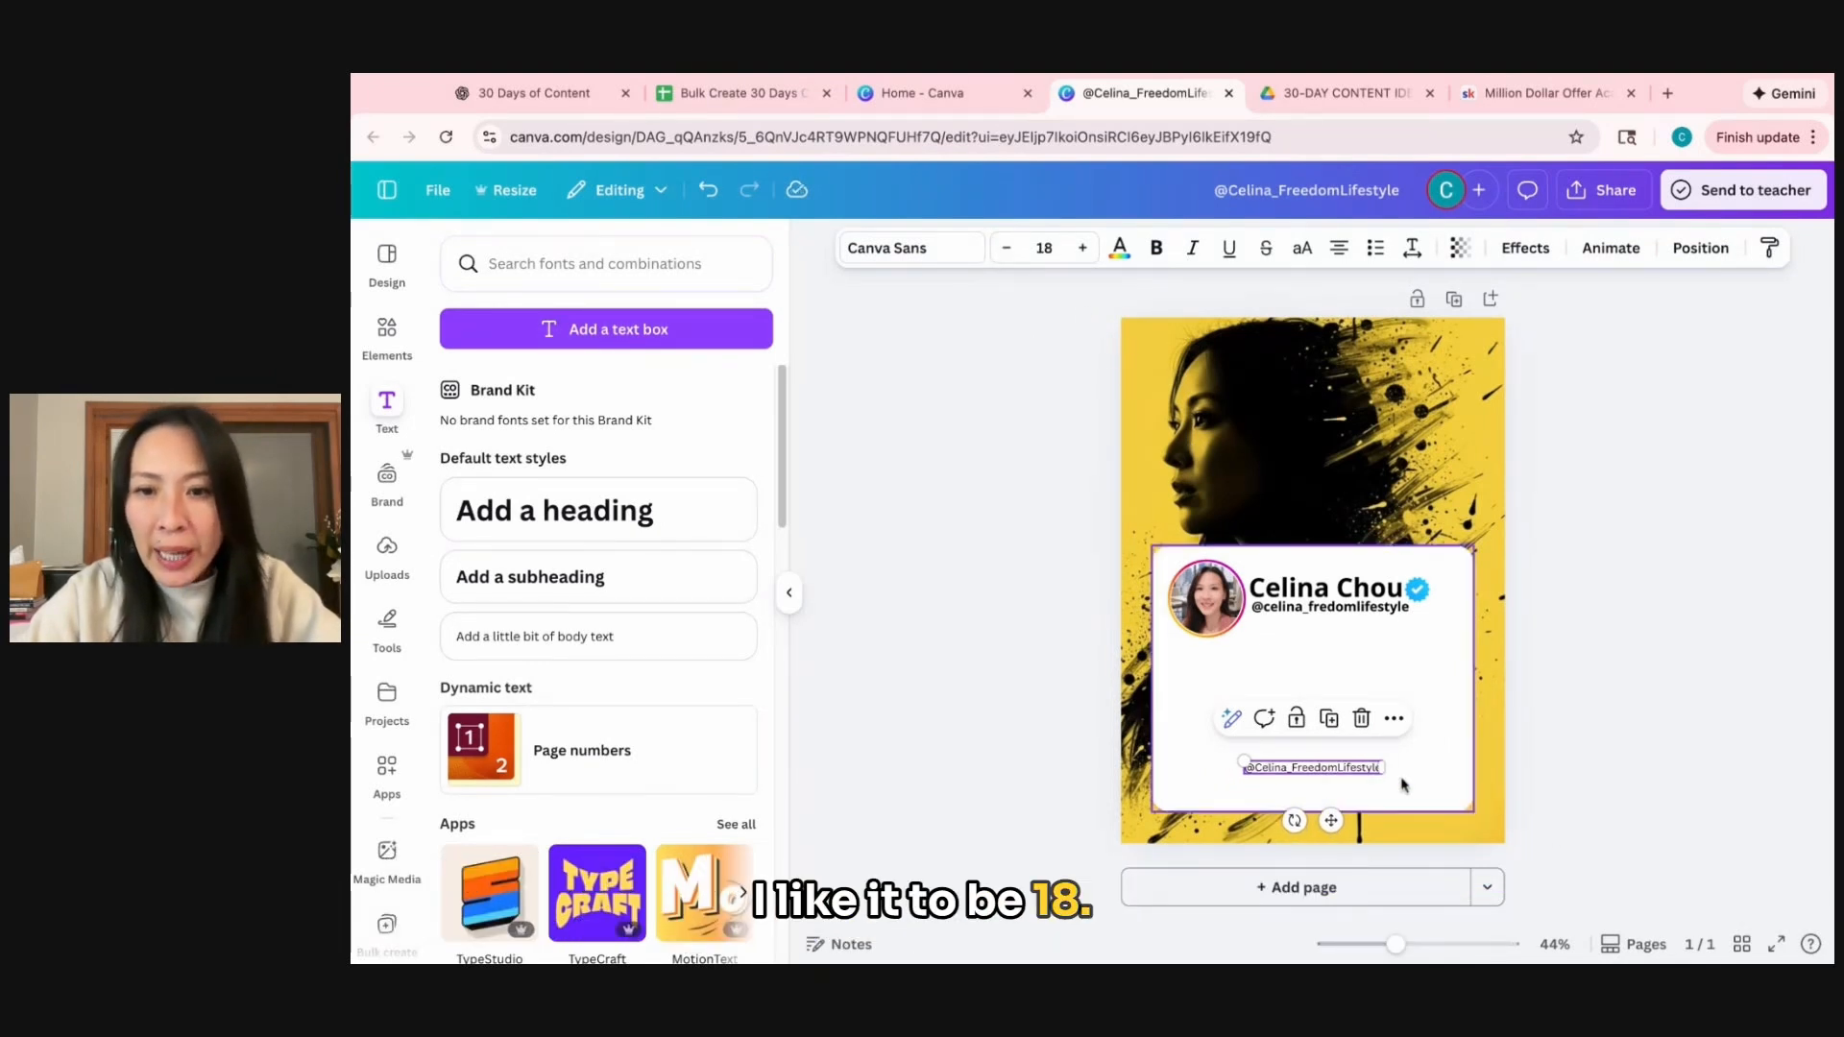
drag(1313, 768, 1313, 791)
click(1576, 798)
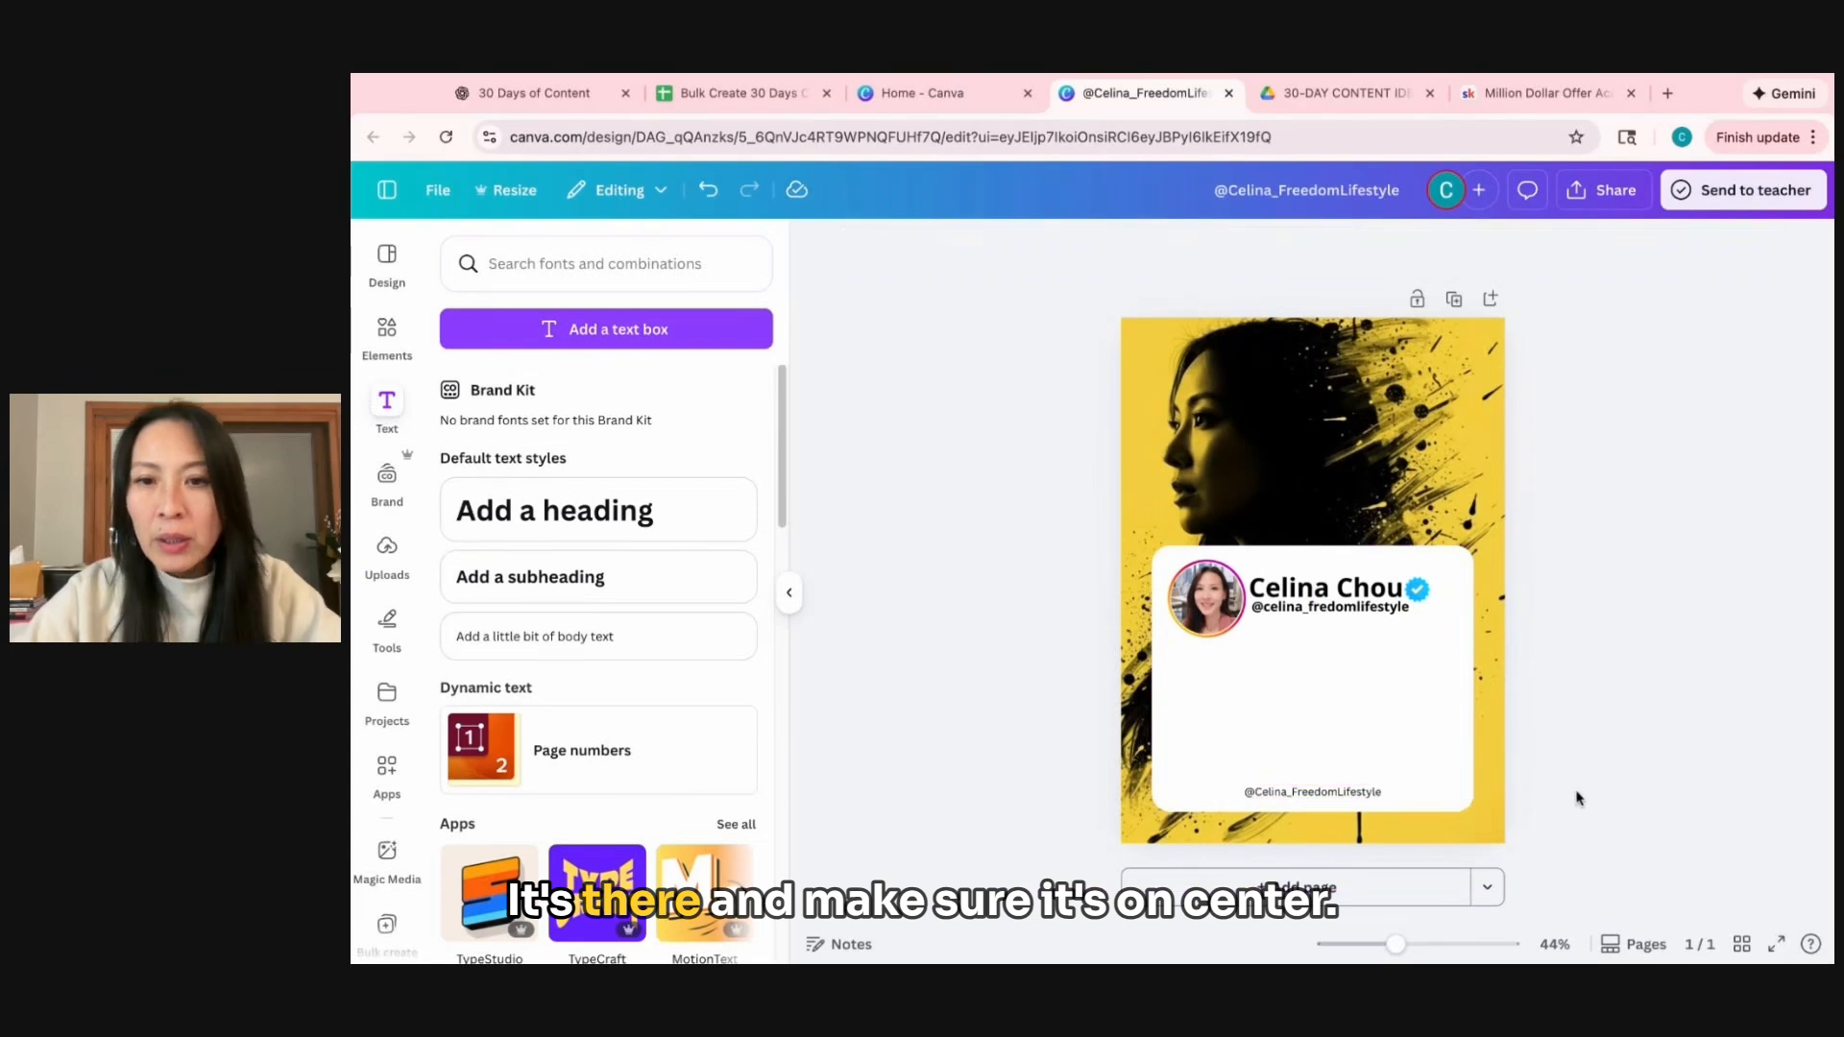
Add a subheading text box spanning the white box below the profile logo and format it as bold Garet, size 28.
click(557, 587)
drag(1343, 576, 1453, 656)
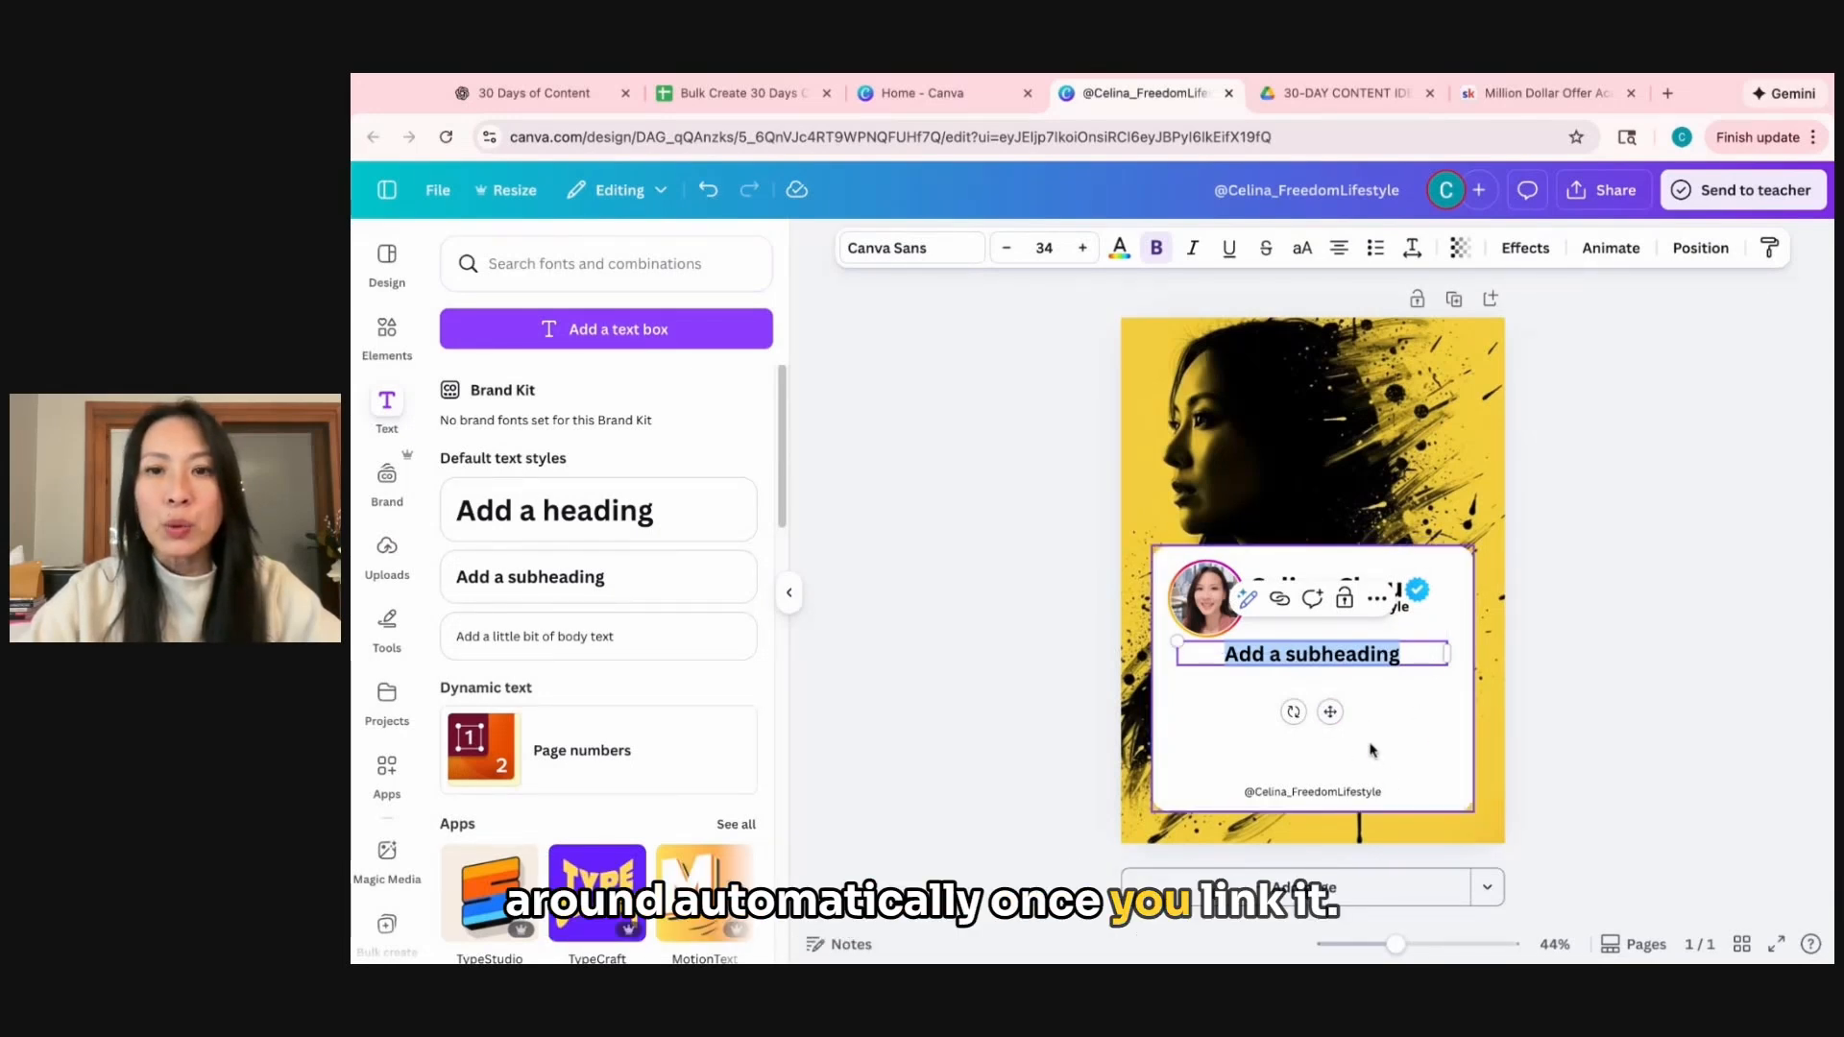
click(910, 248)
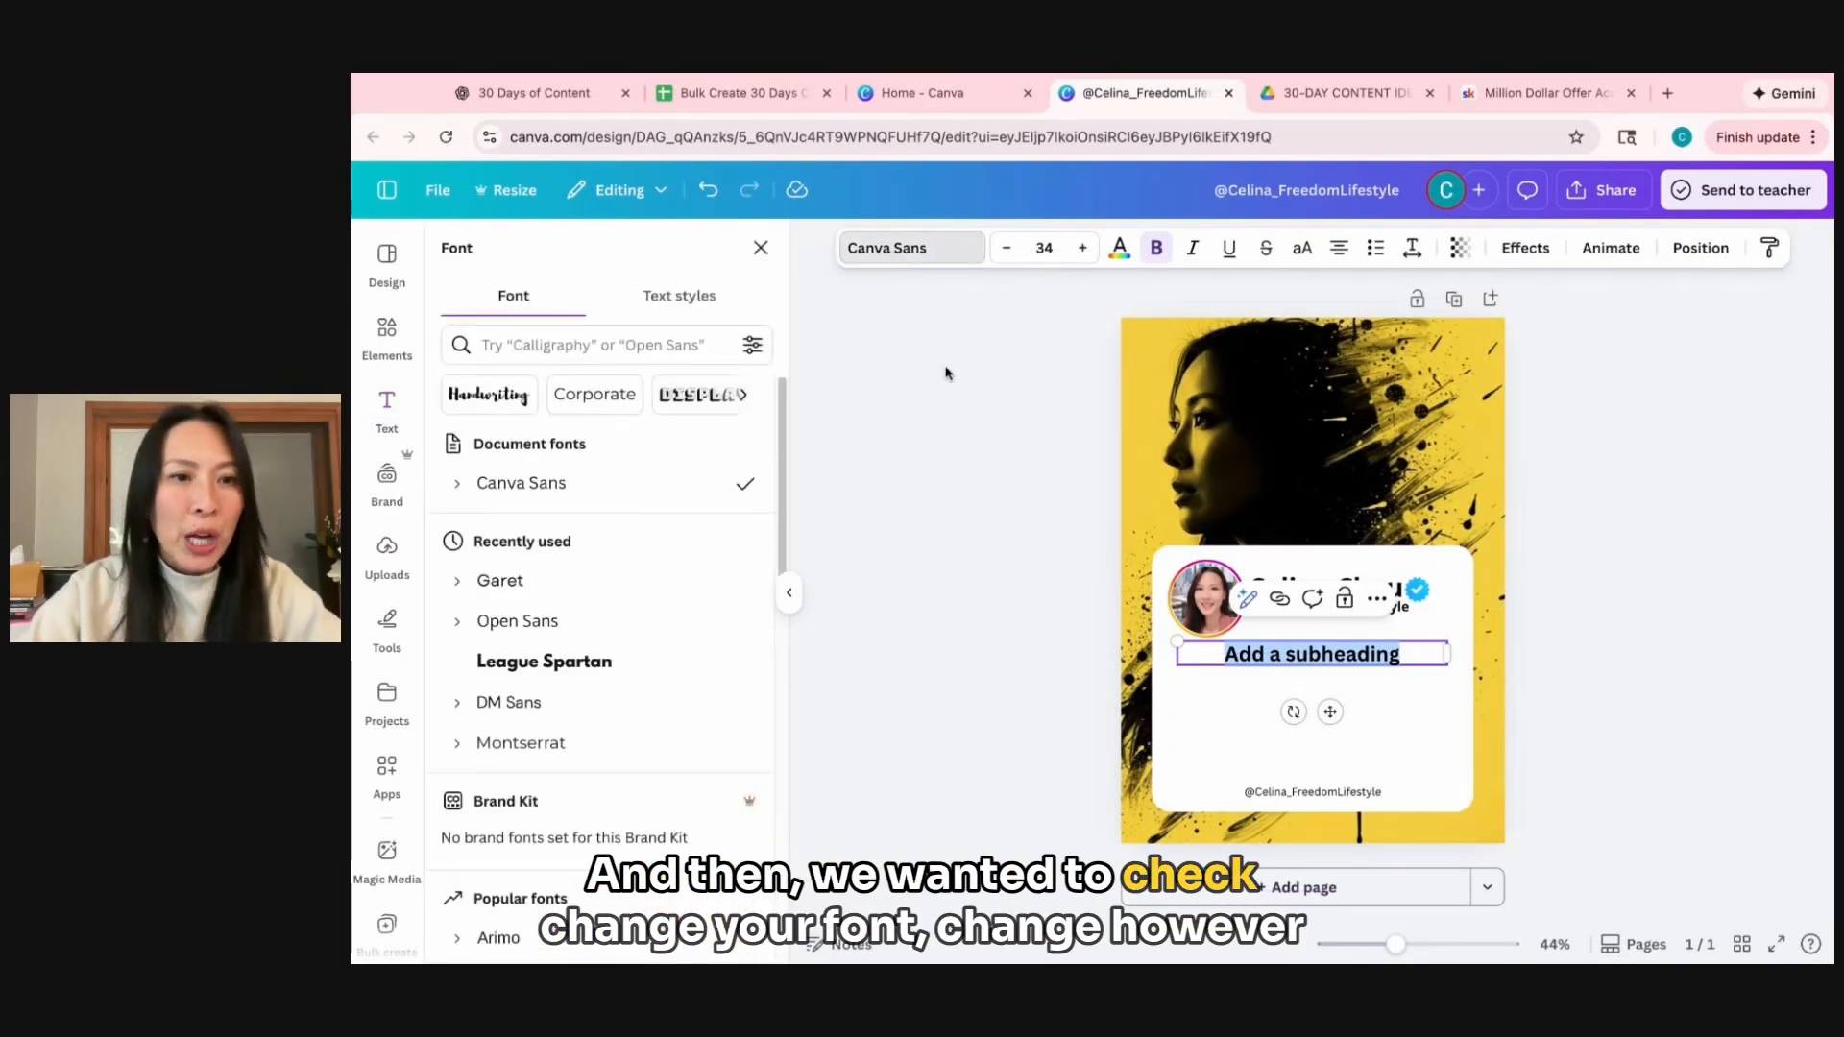
click(564, 580)
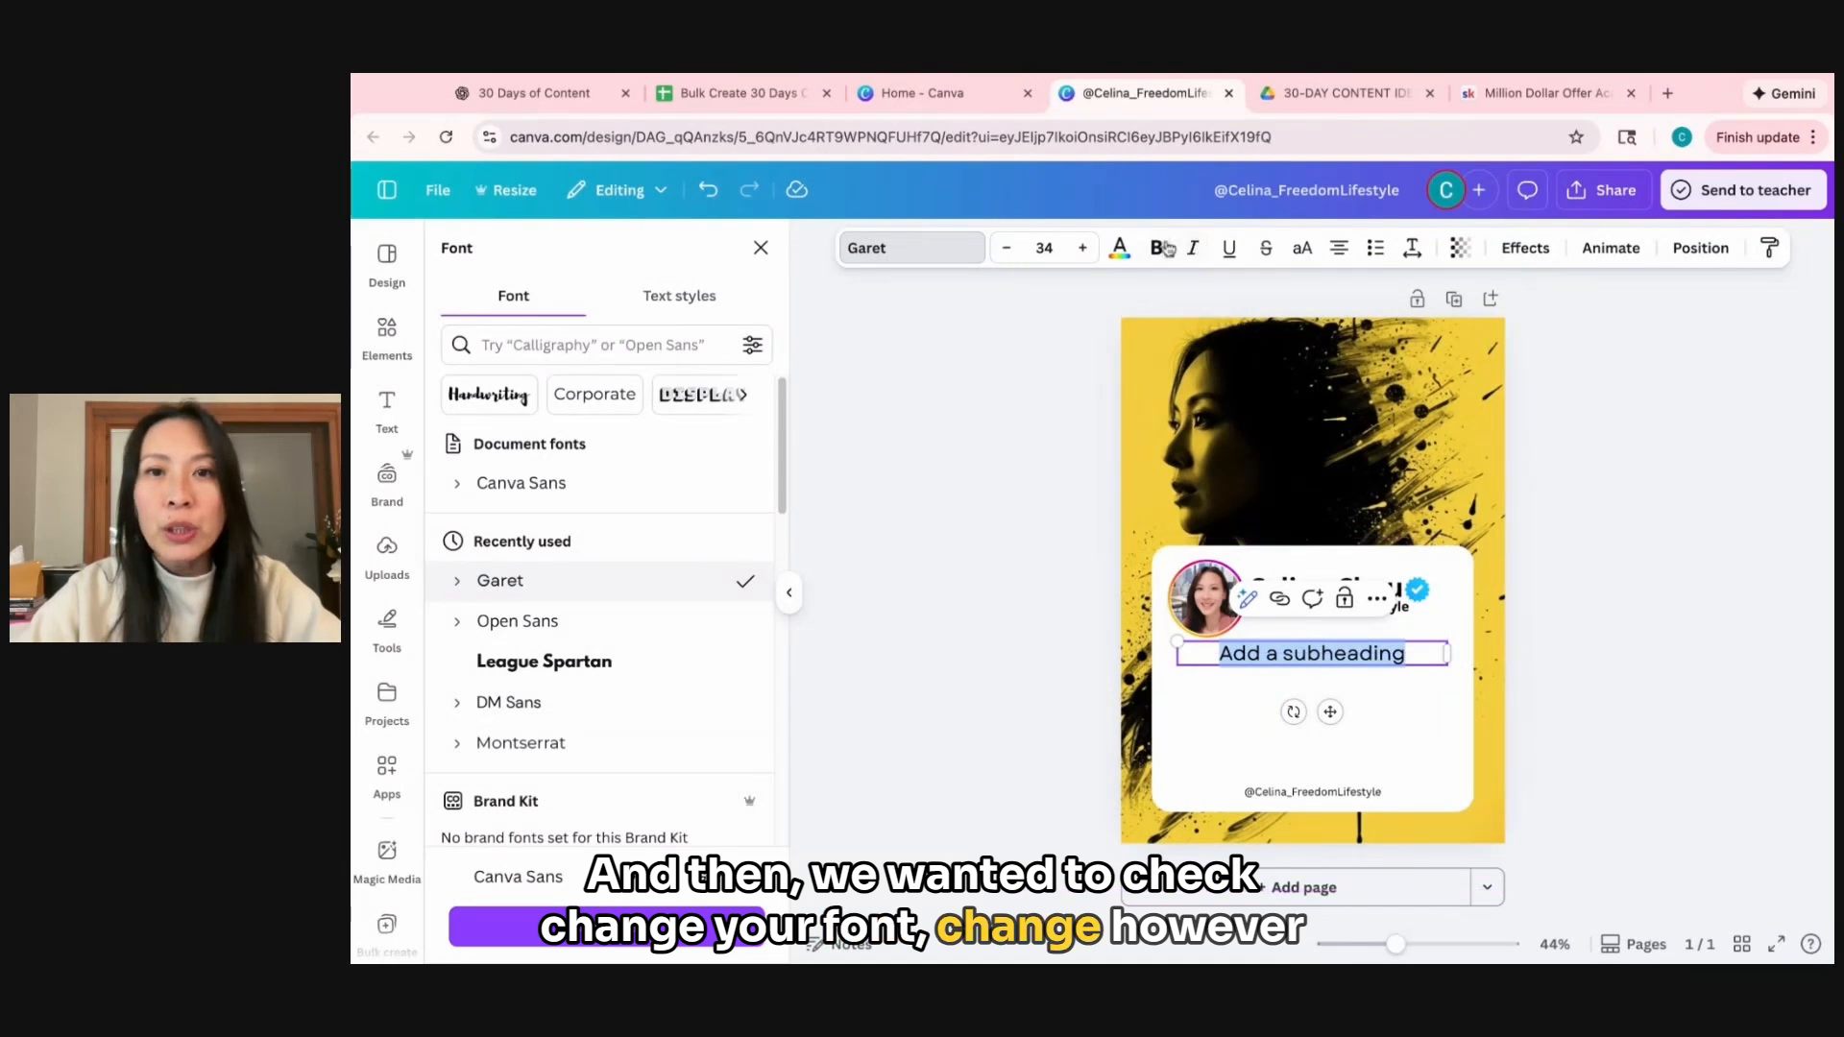
key(ctrl+b)
click(1008, 250)
click(1008, 250)
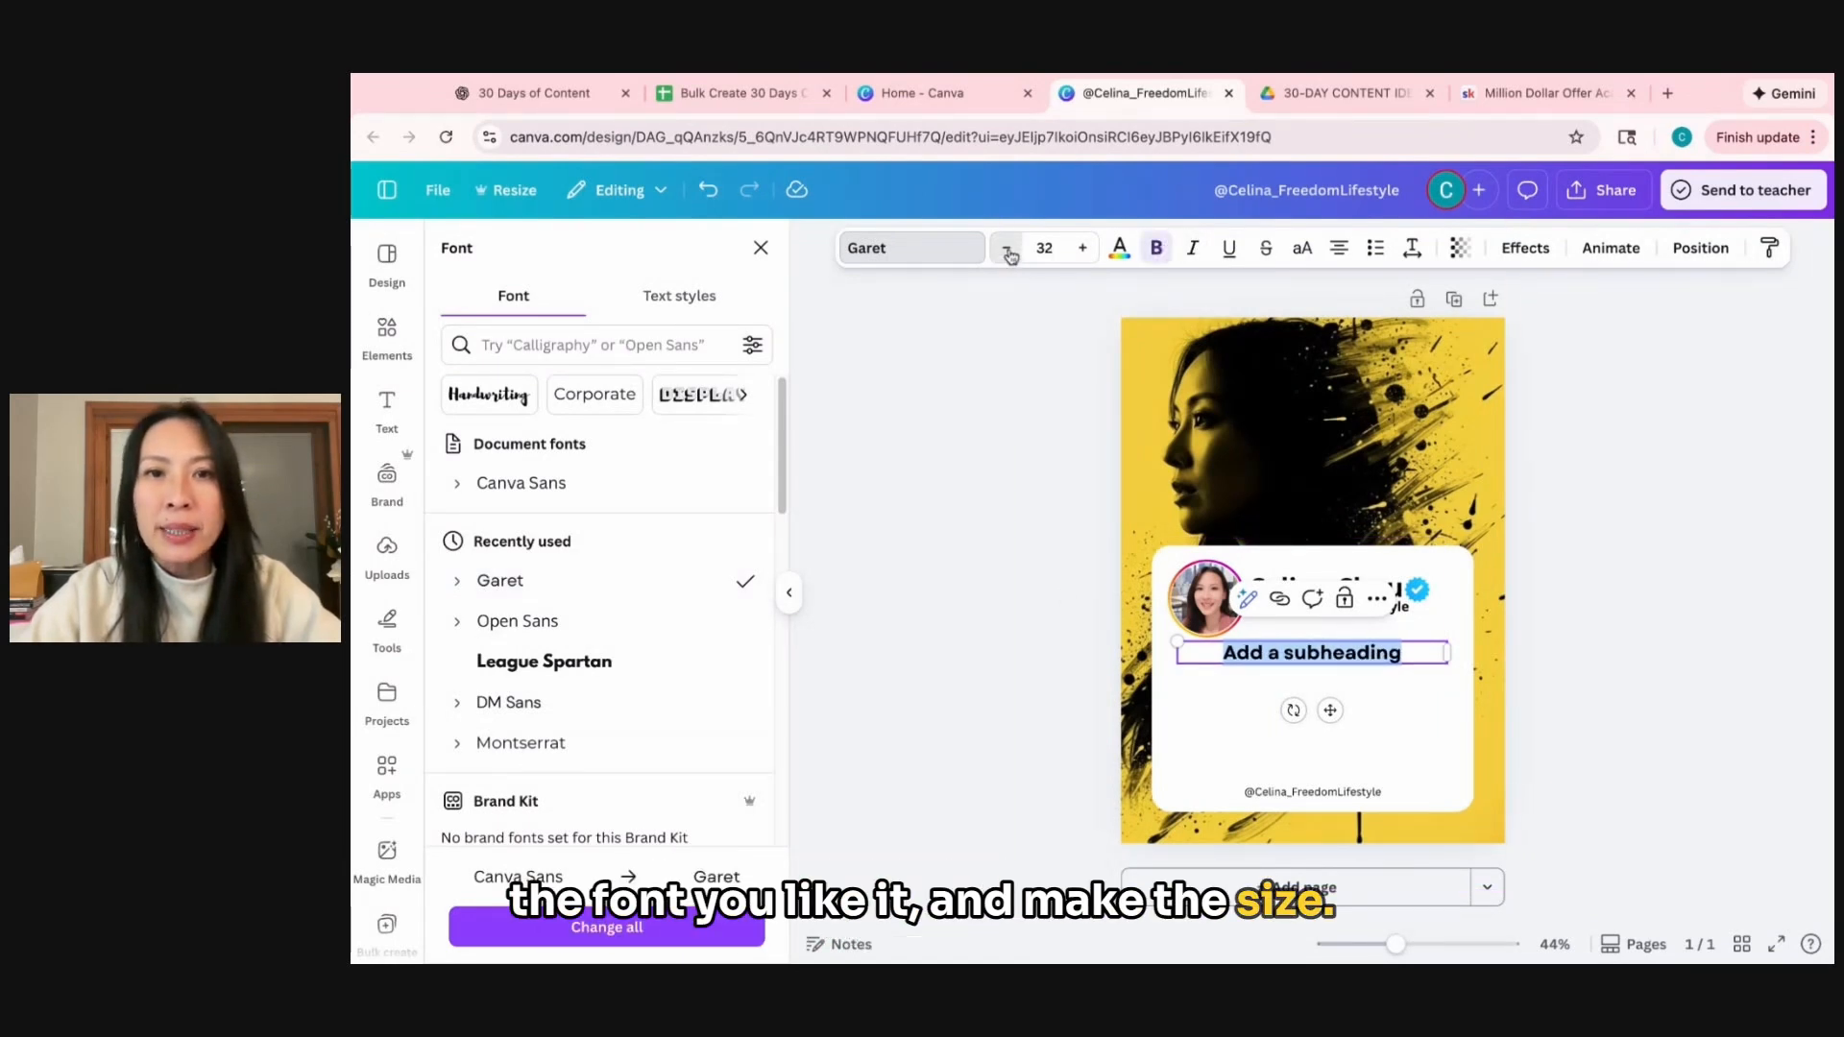
click(1008, 250)
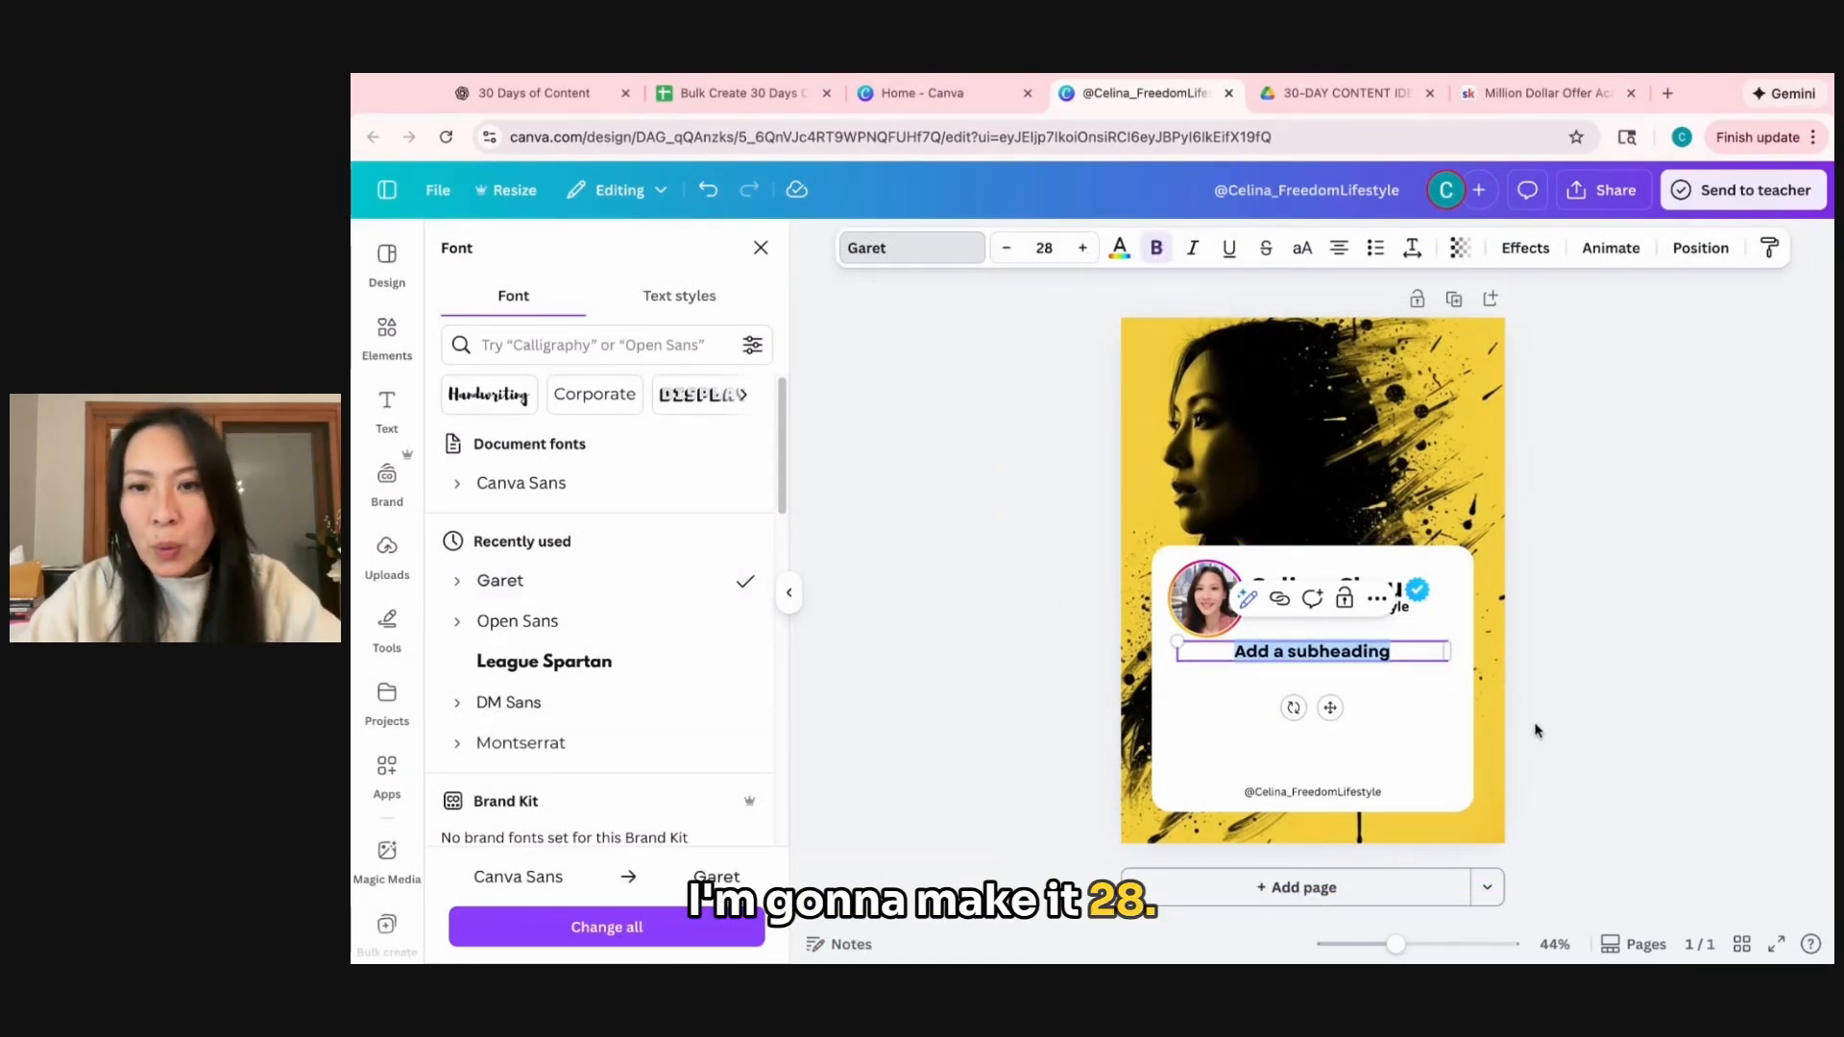
key(Escape)
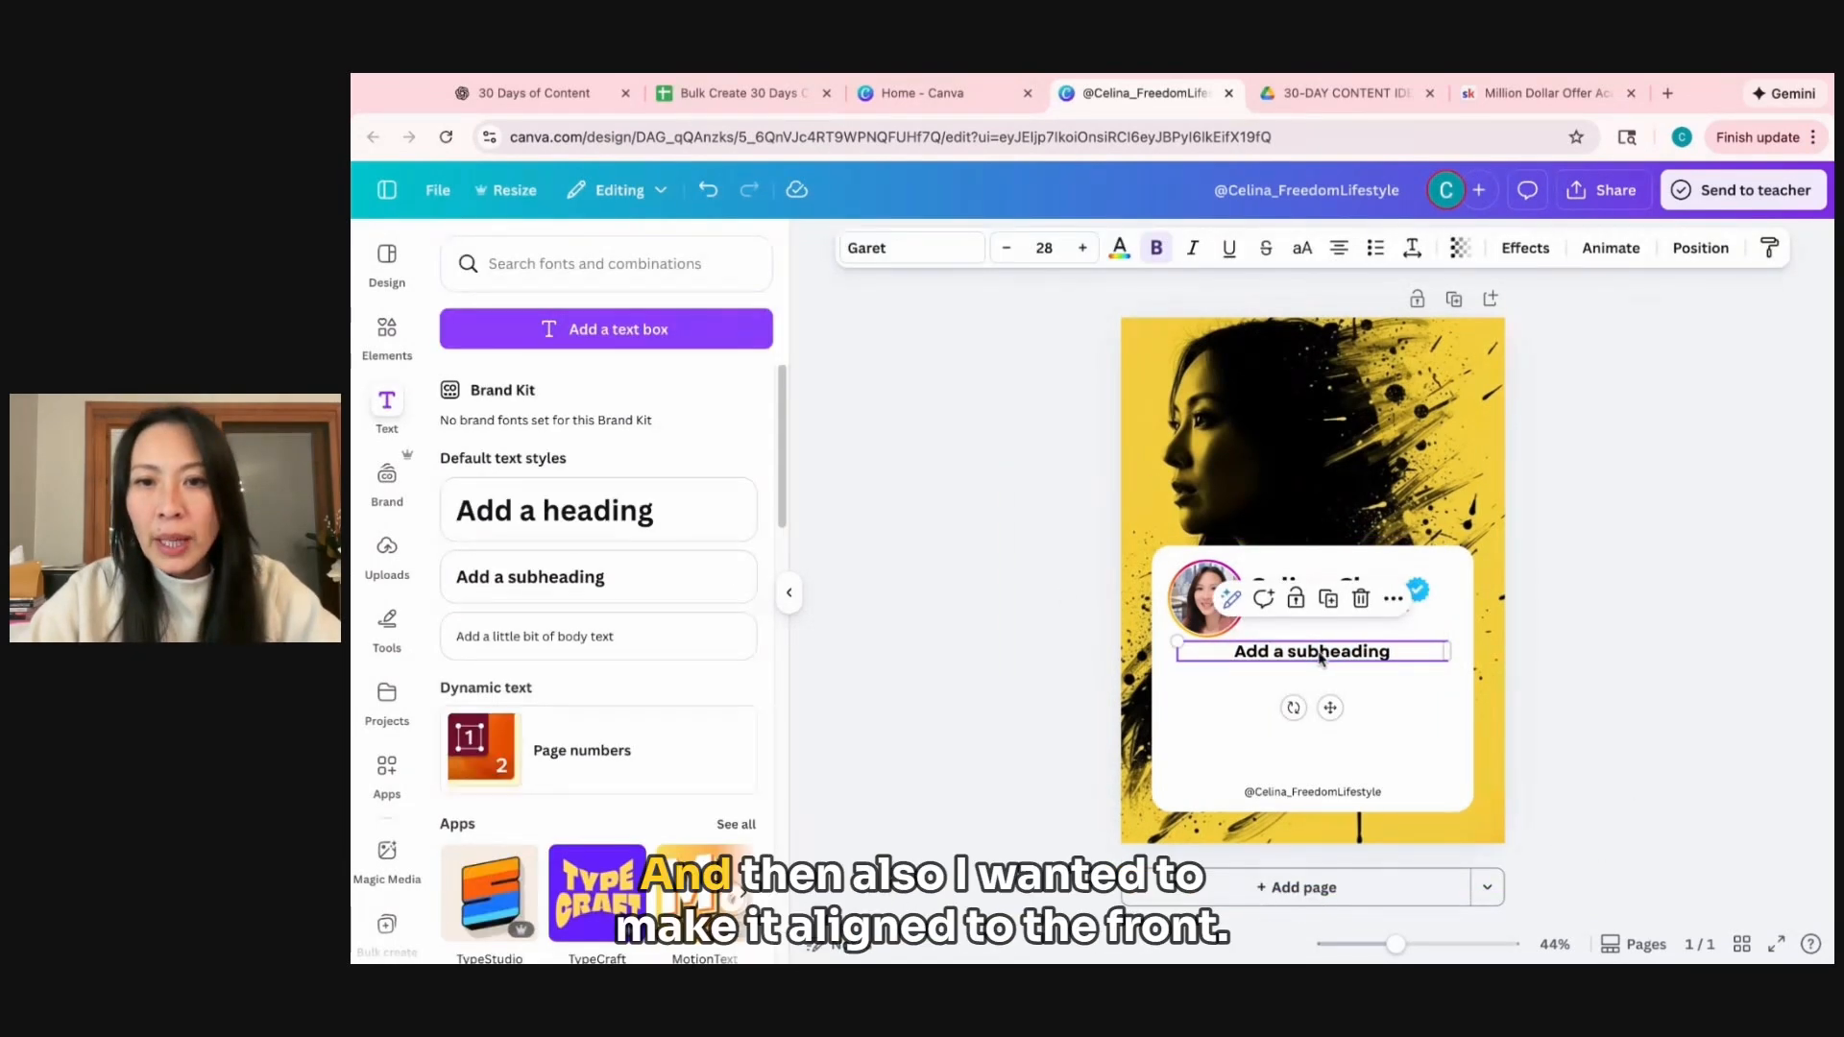
Left-align the subheading text and move it slightly lower beneath the profile logo.
click(1339, 248)
click(1651, 704)
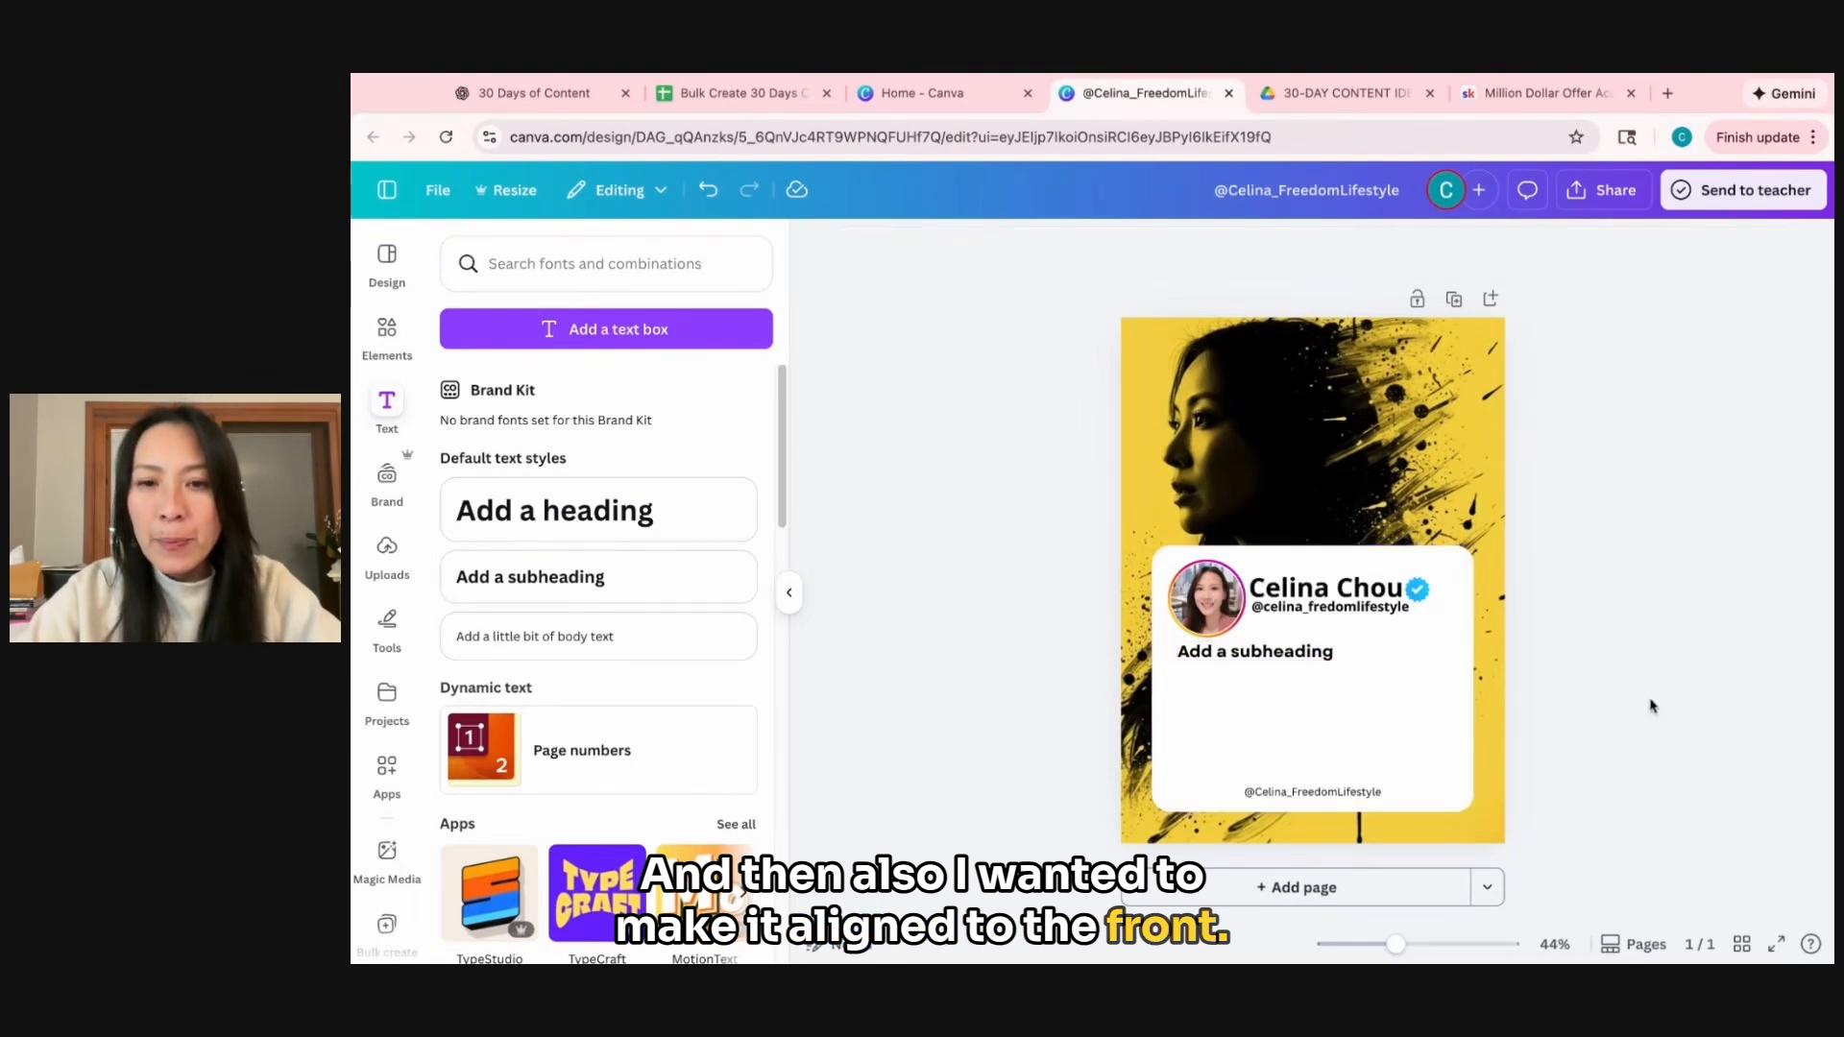
drag(1308, 654, 1311, 665)
click(1572, 696)
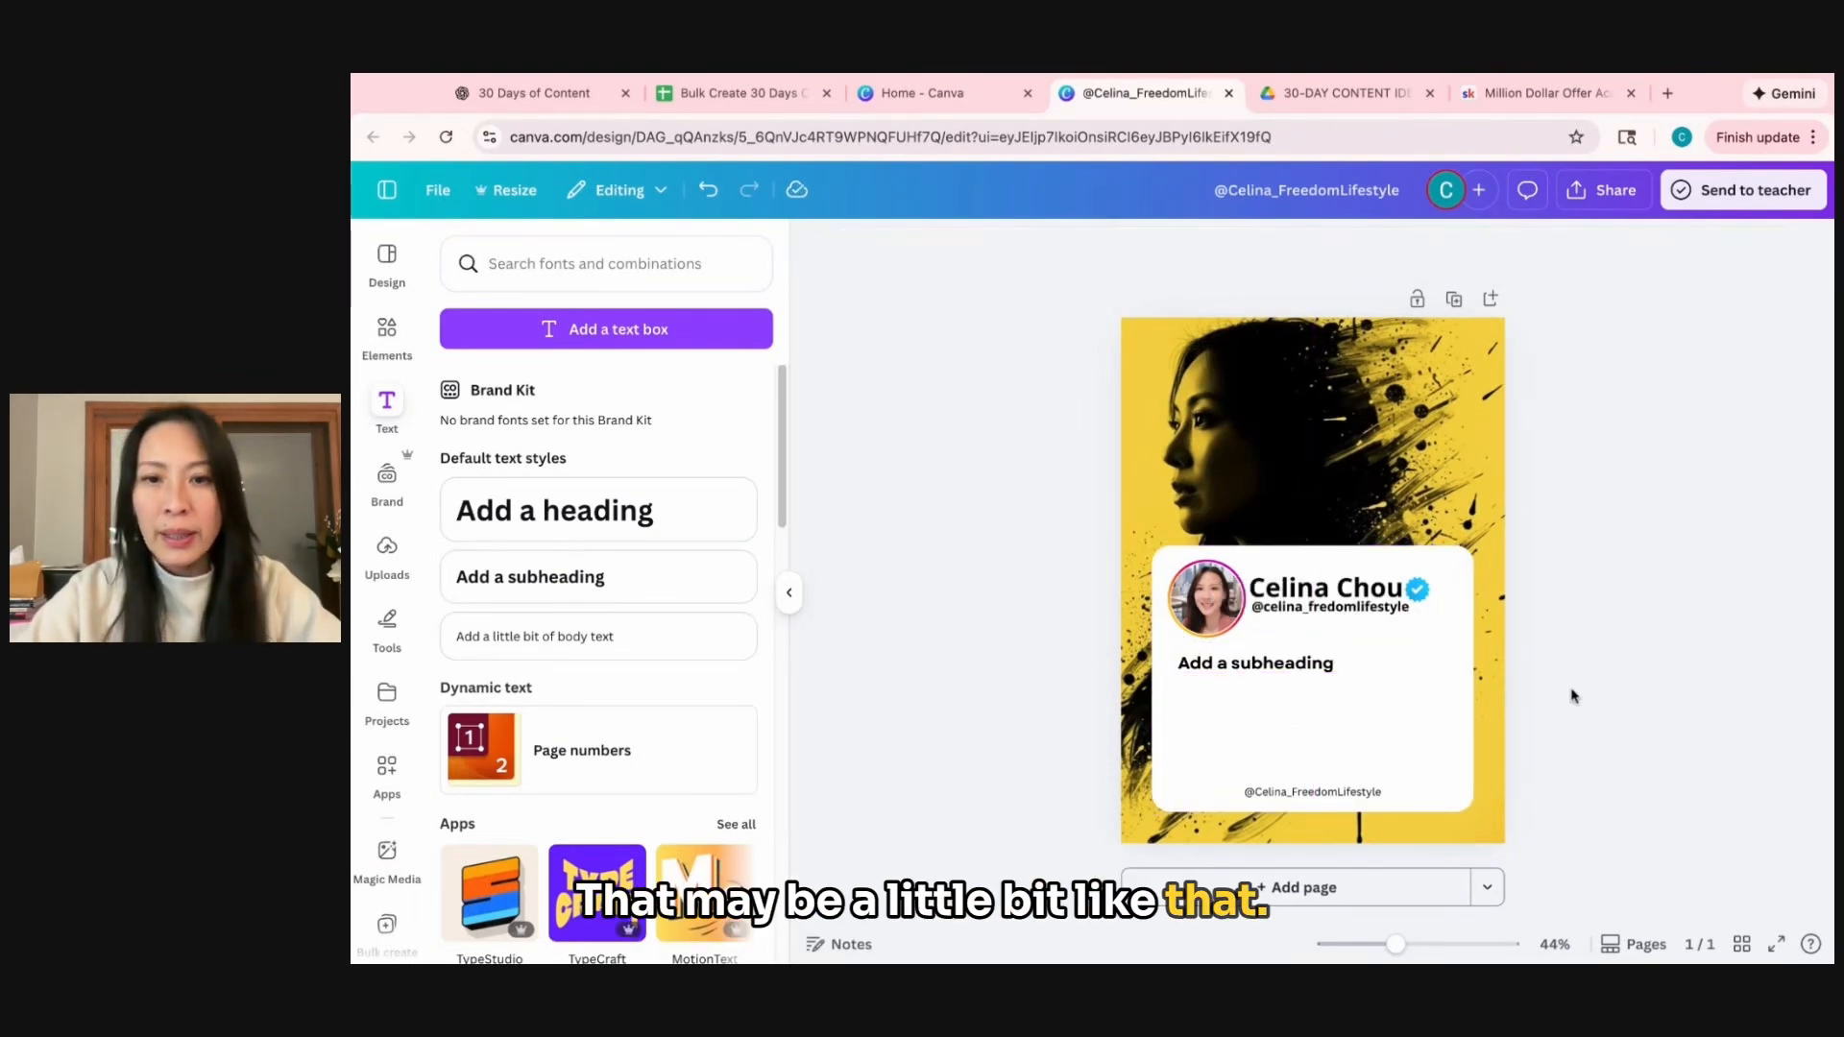
Extend the white box slightly downward and lower the handle text to match.
click(1312, 791)
drag(1312, 792, 1312, 799)
click(1581, 806)
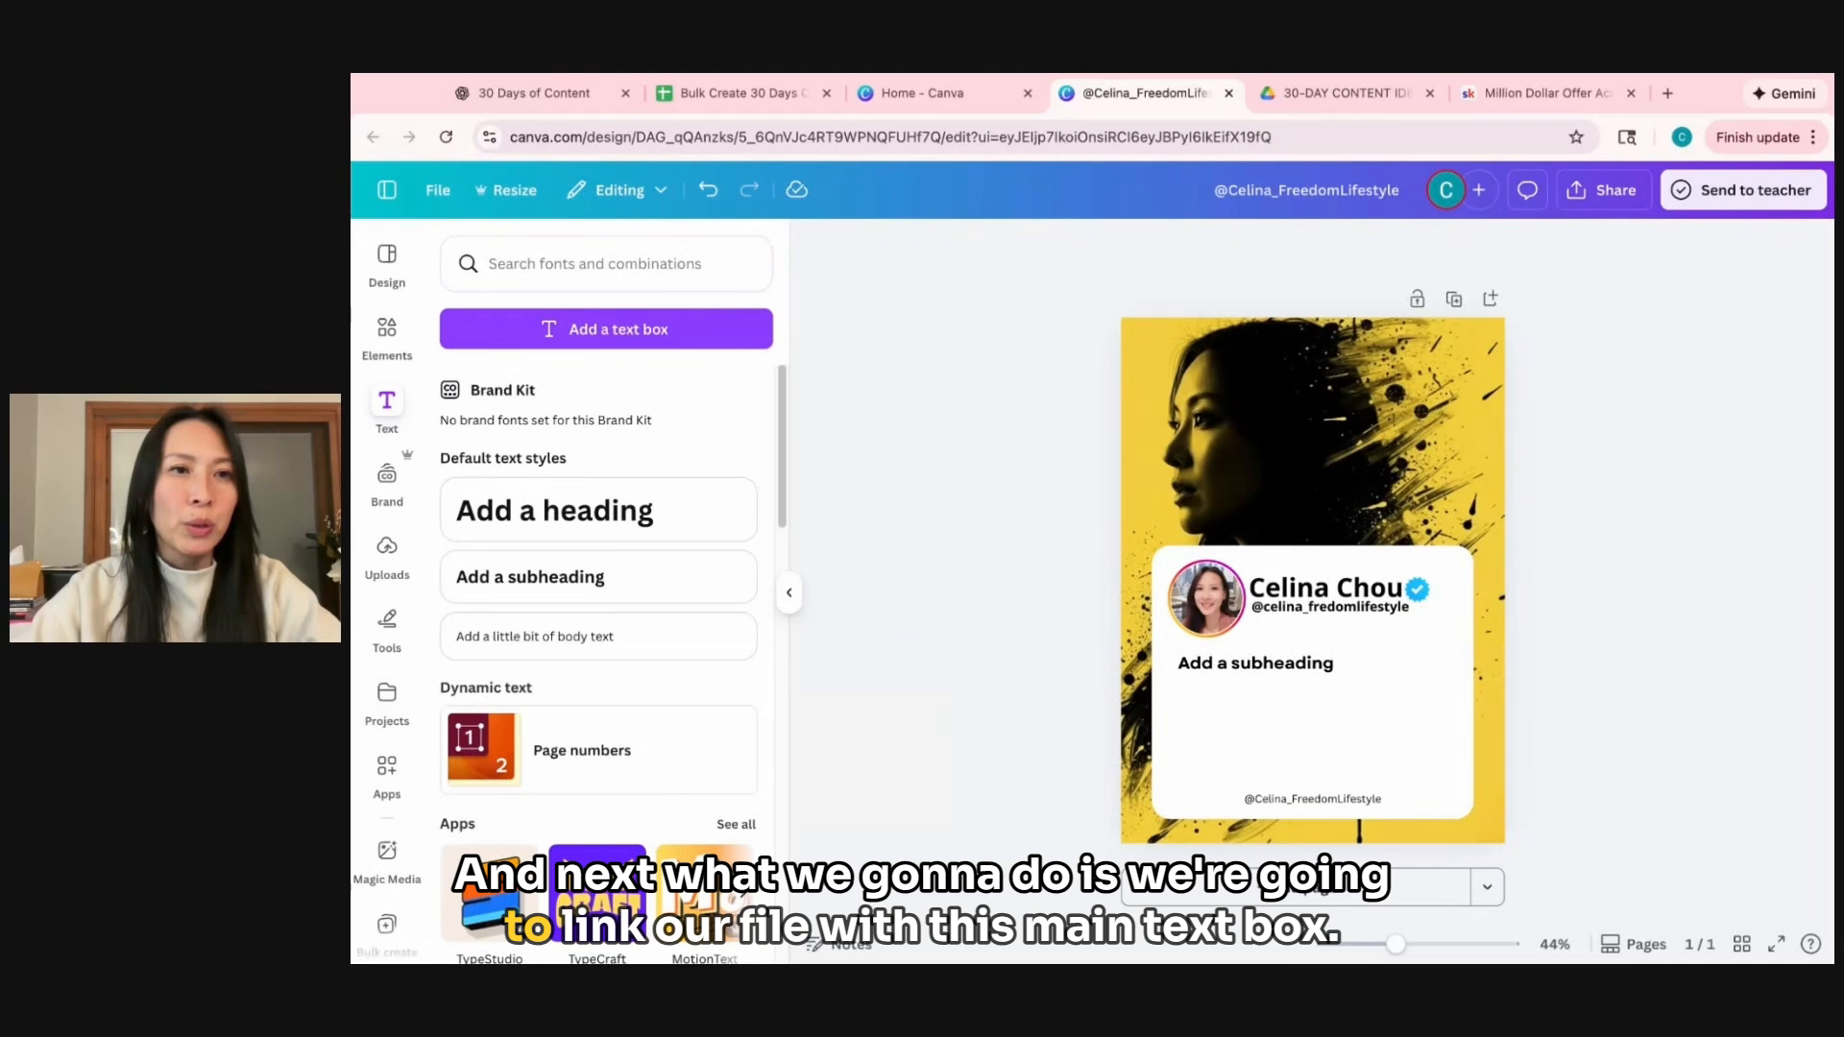
With the subheading text box selected, find the Bulk create app by searching "bulk create" and open it.
click(1274, 672)
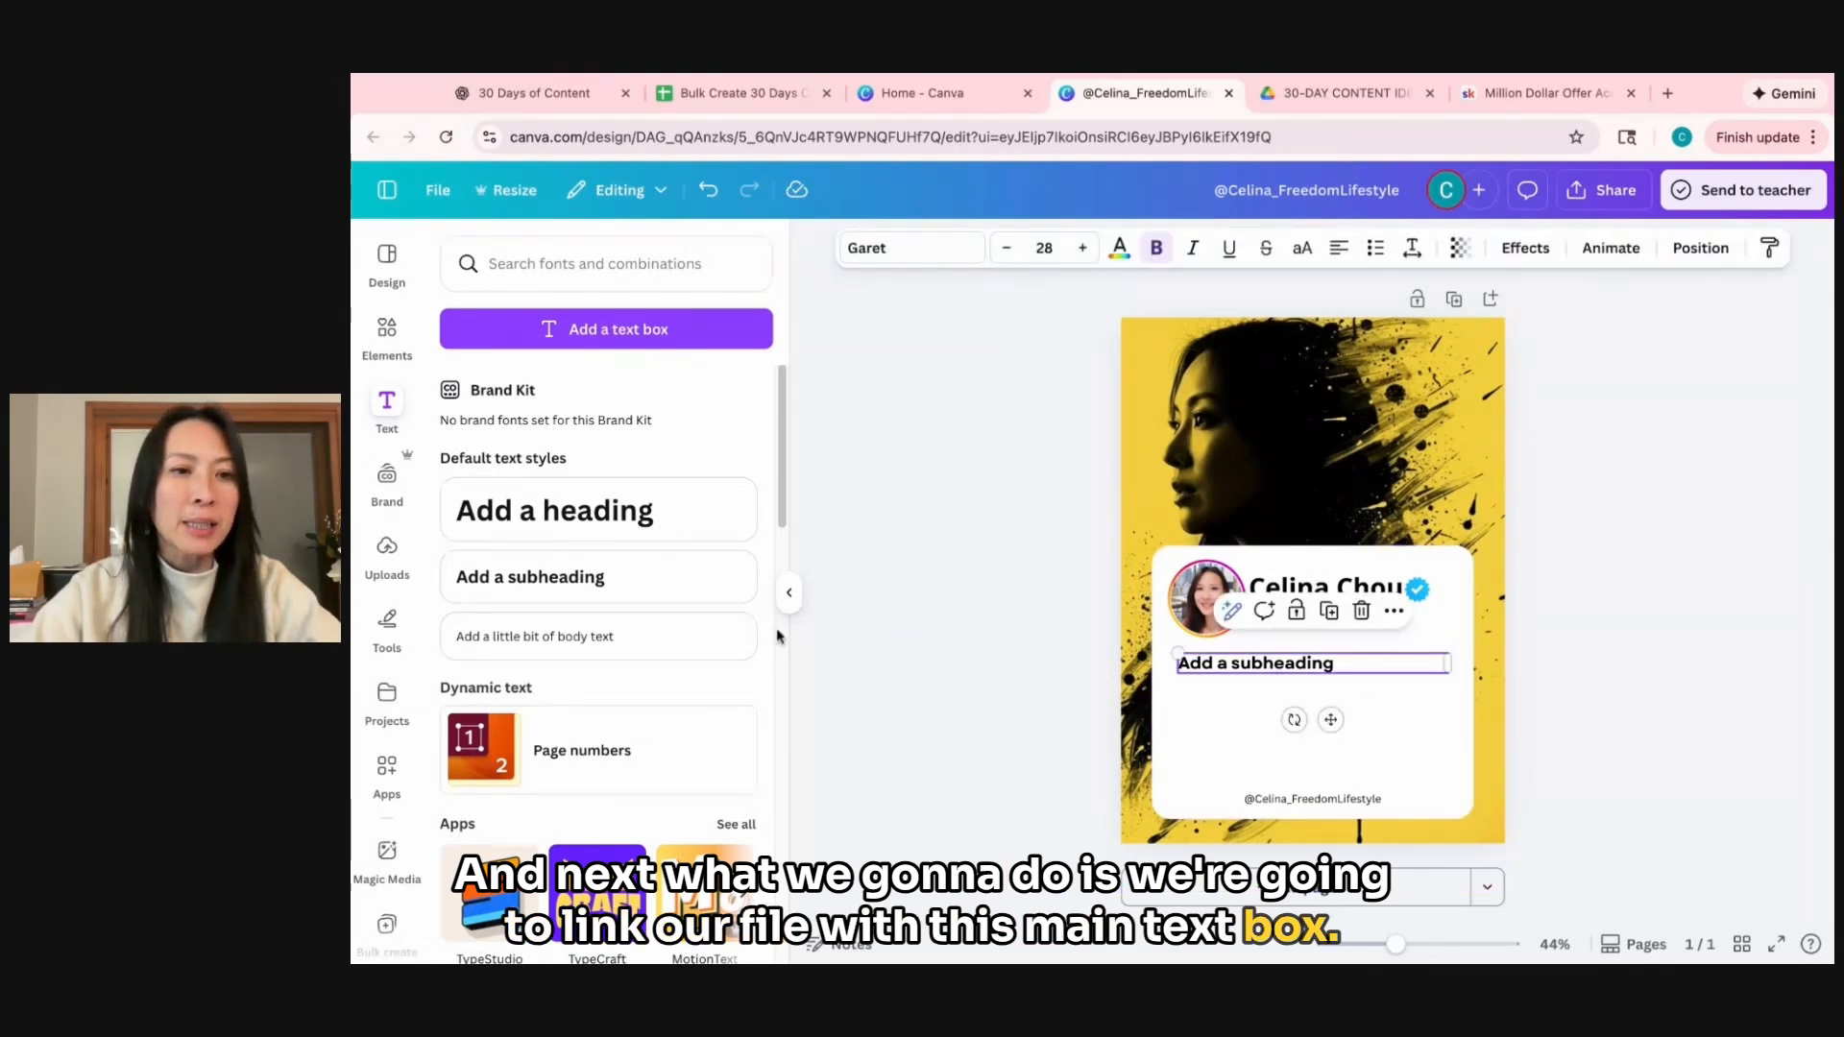
click(386, 768)
click(566, 269)
text(b)
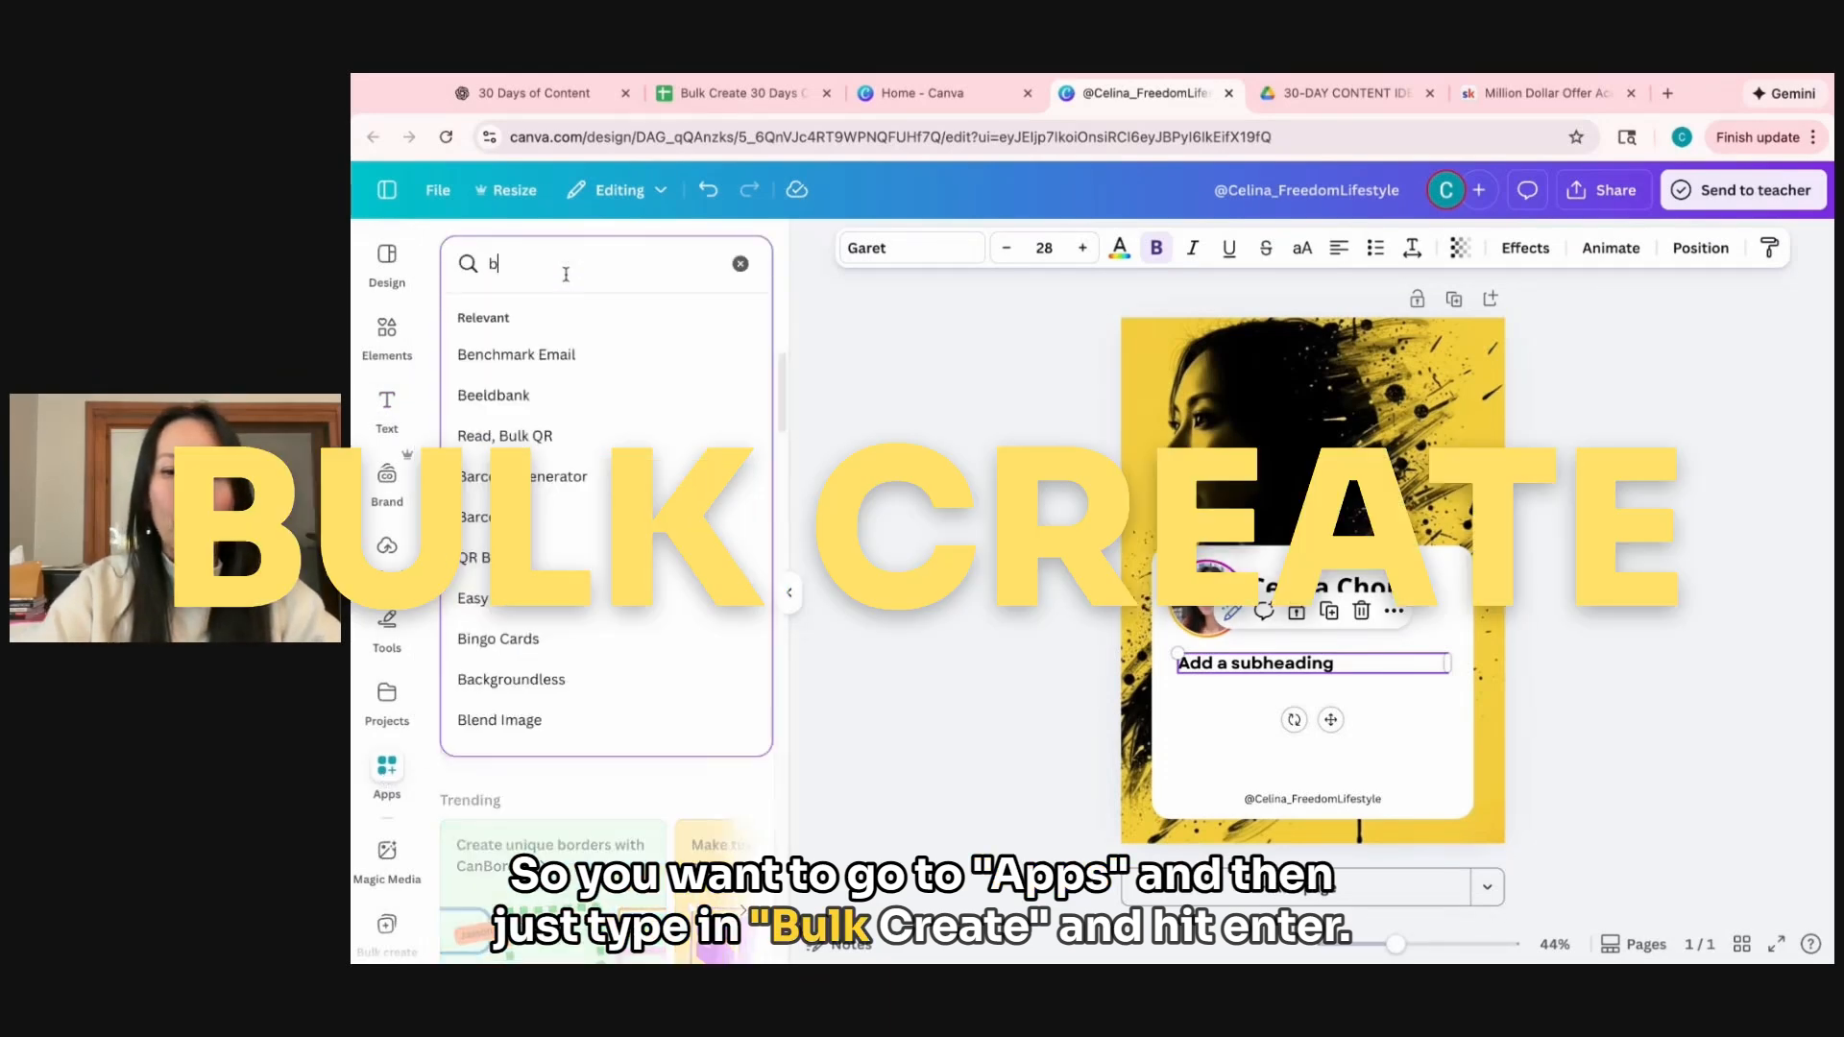
text(ulk create)
key(Return)
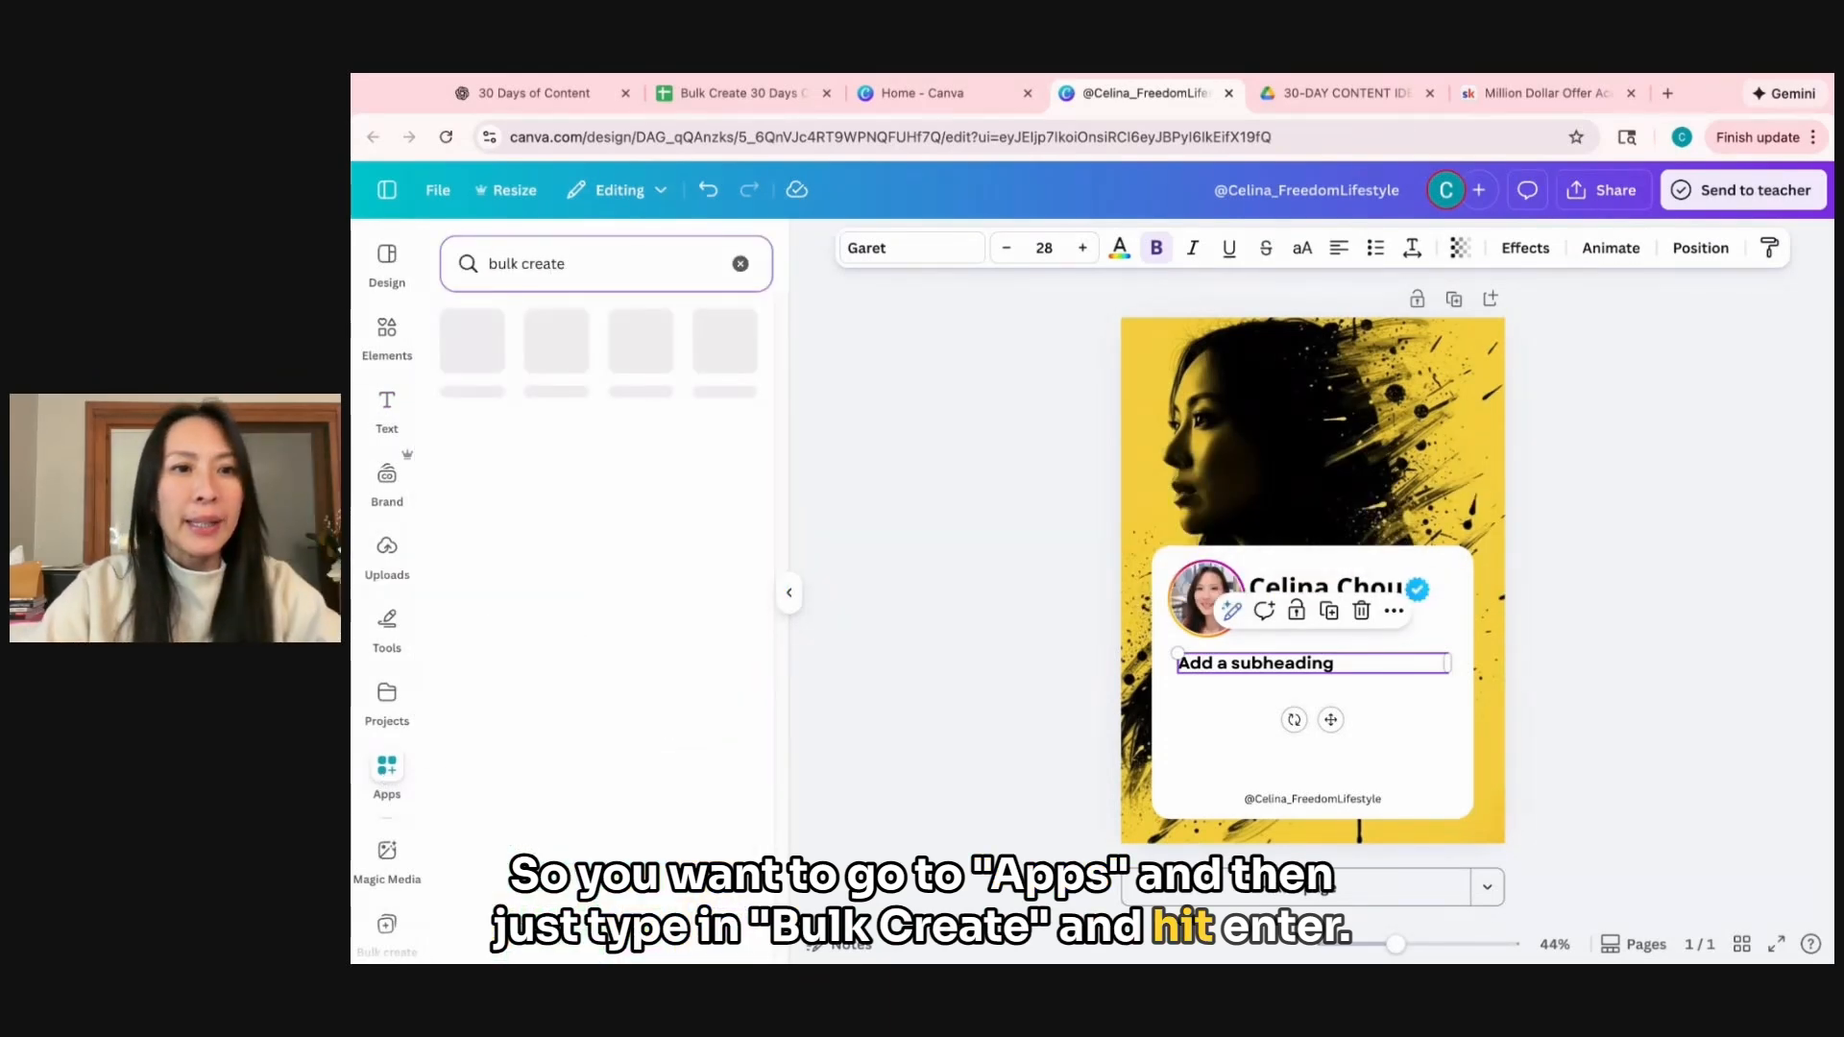
click(471, 348)
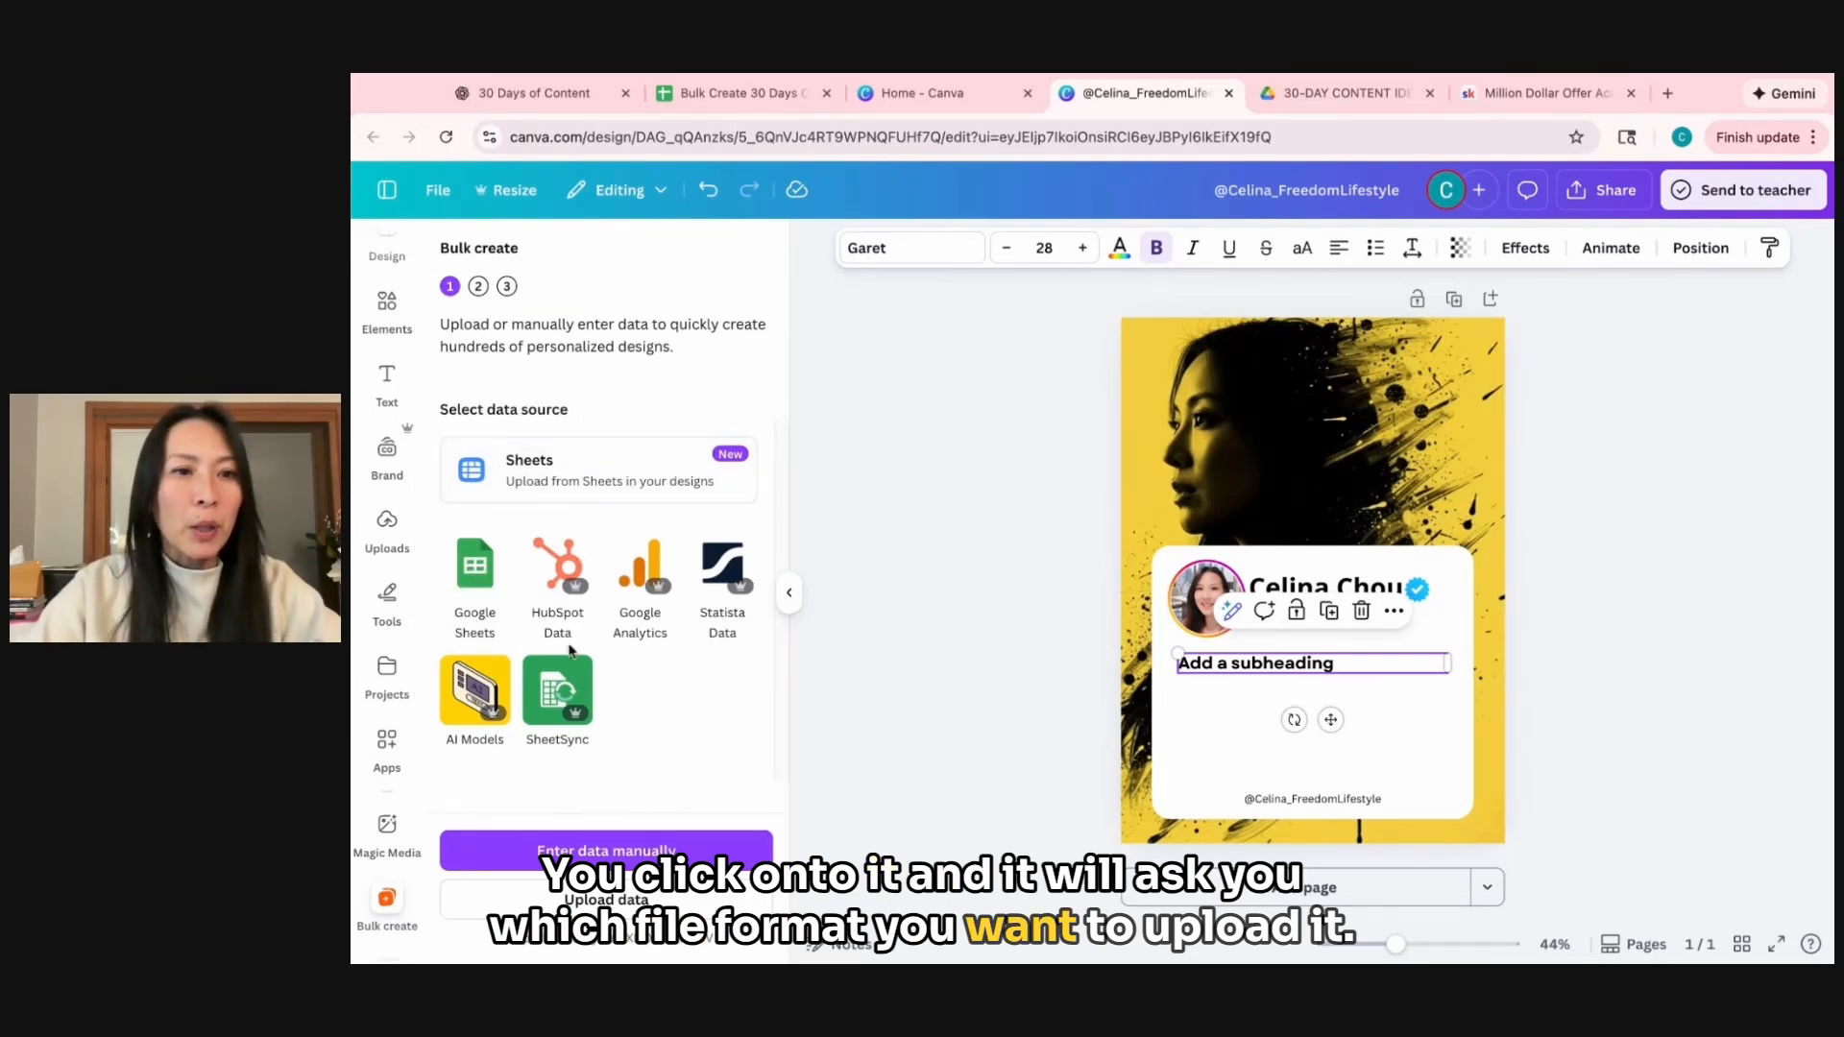
Import Sheet1 of the Google Sheets file "Bulk Create 30 Days Content" as the bulk data source.
click(469, 577)
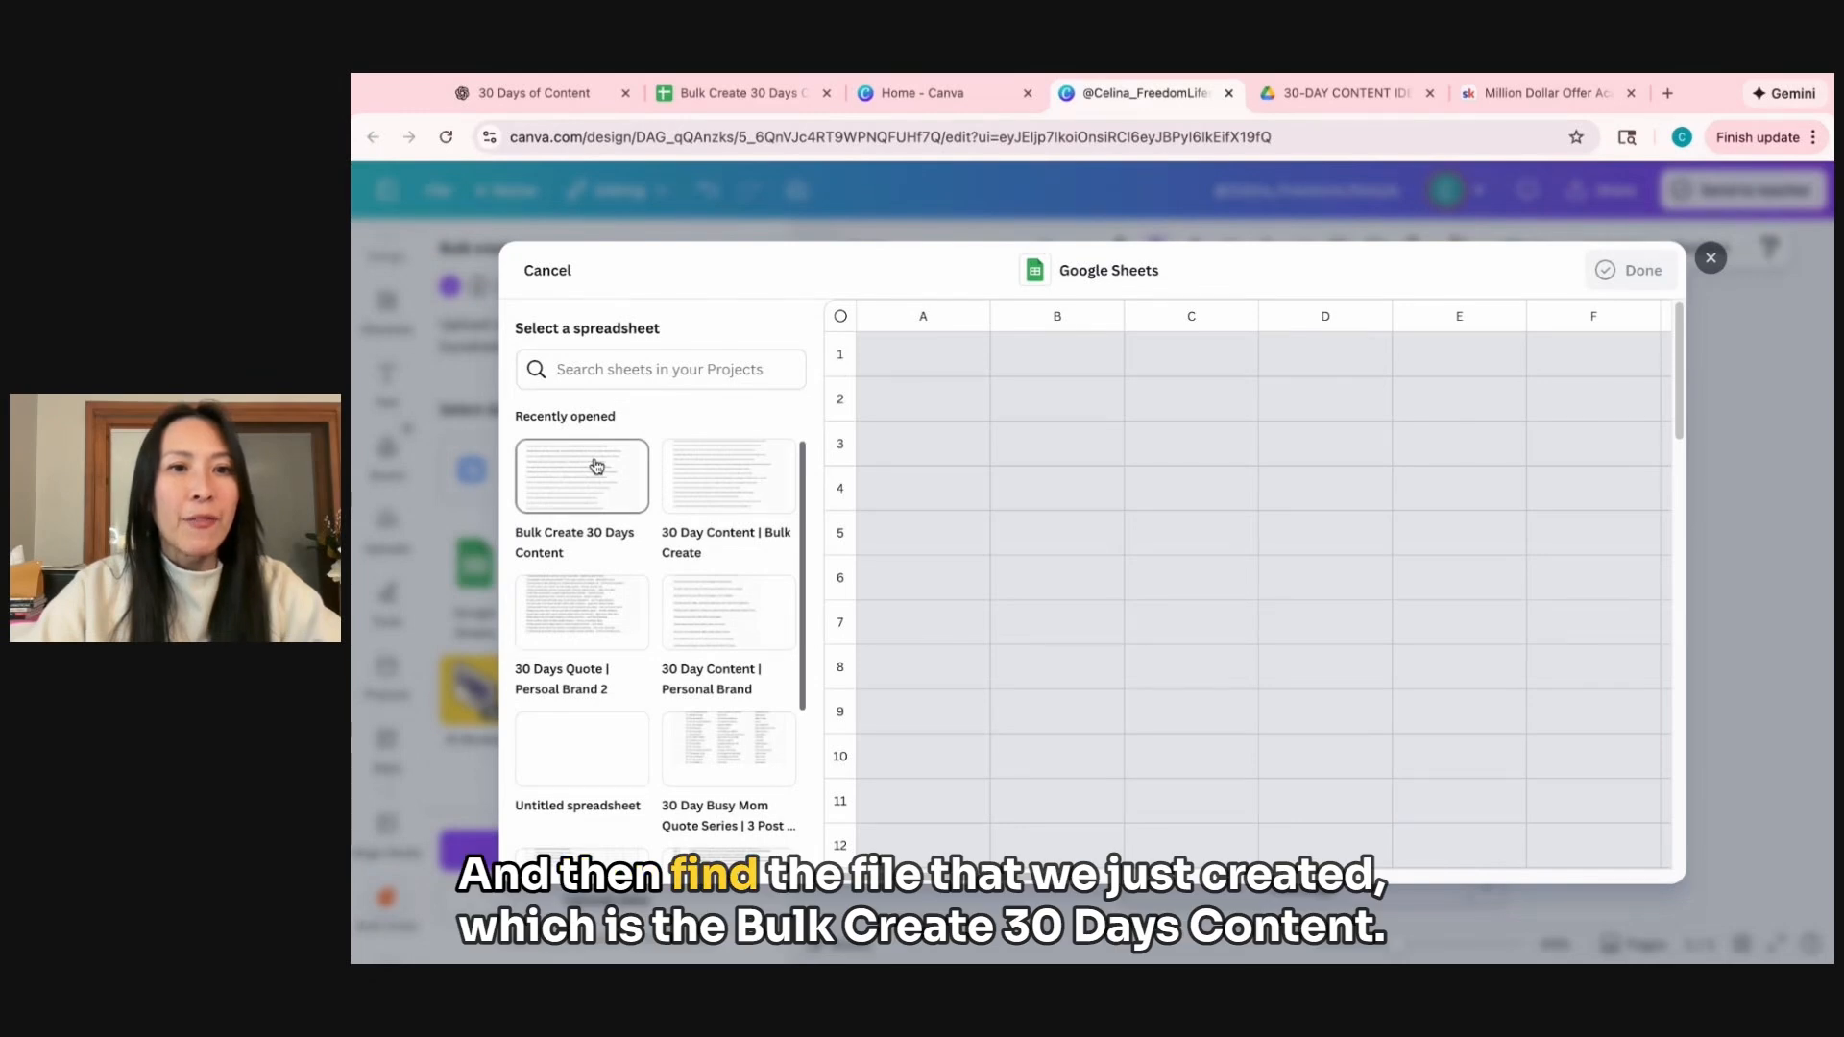
click(573, 481)
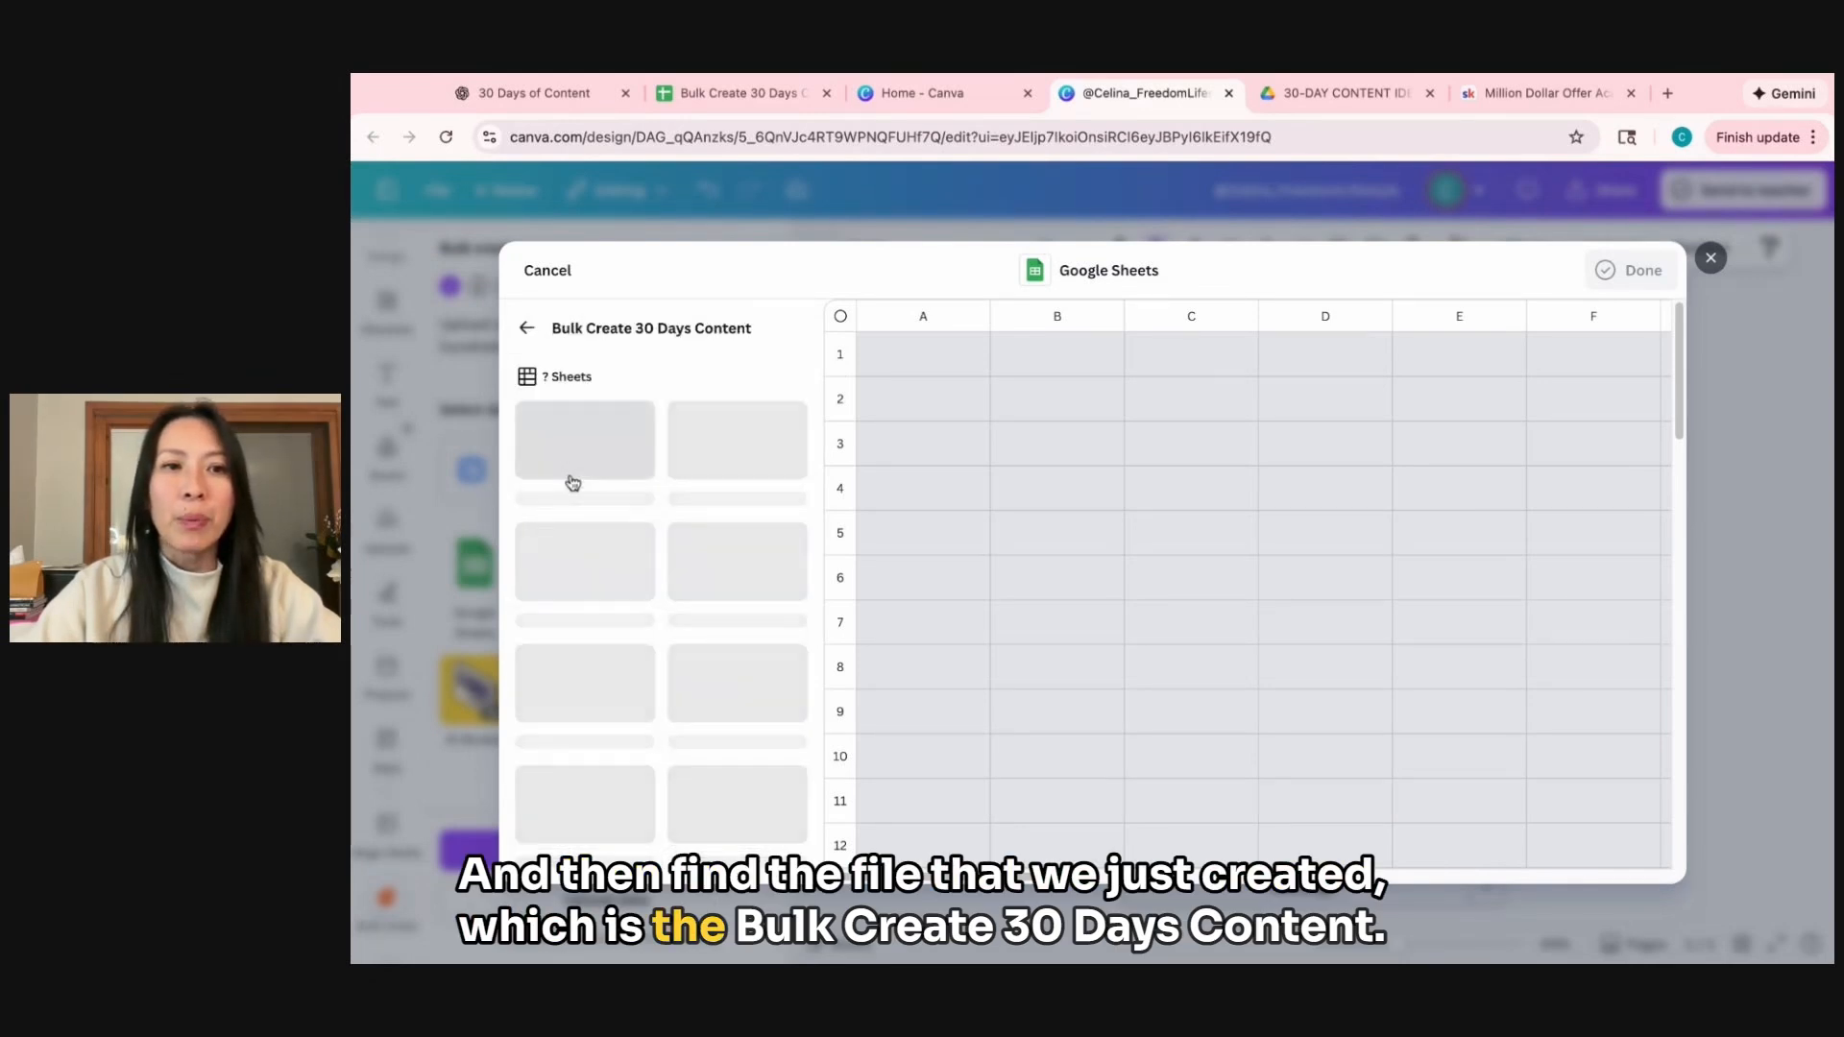
click(578, 435)
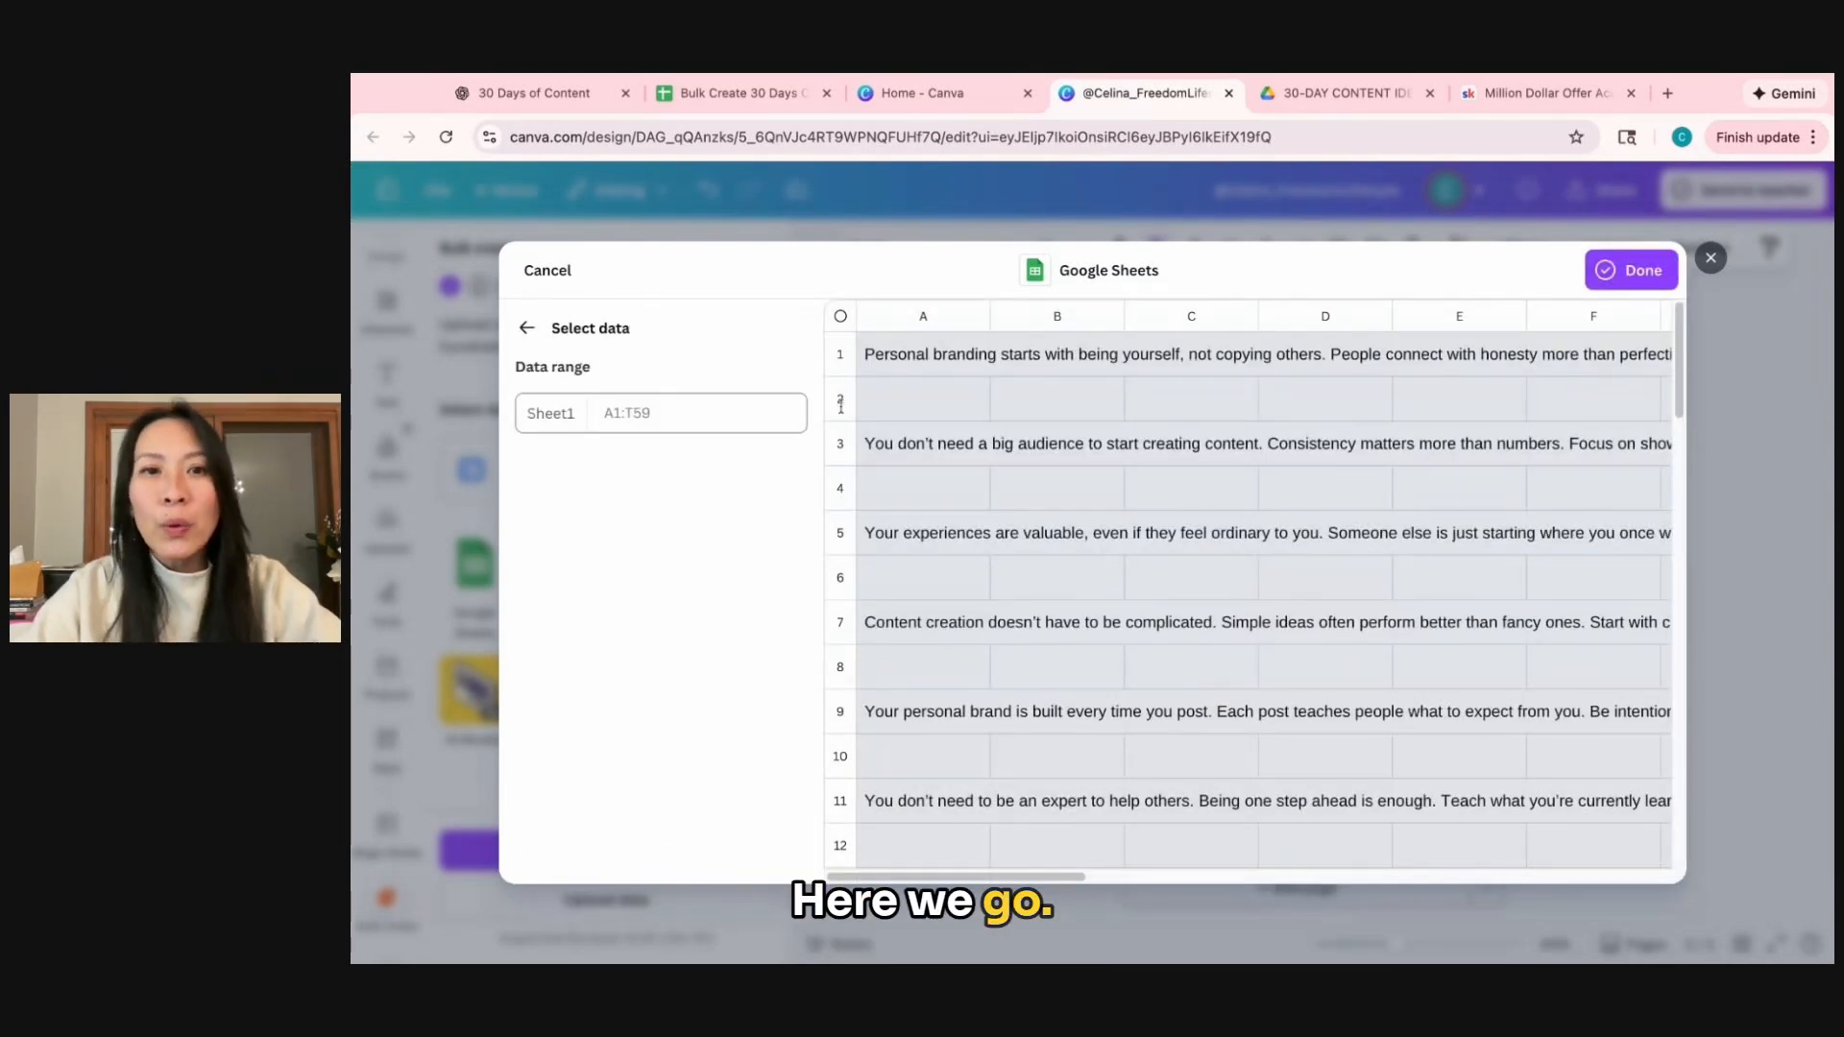
click(1633, 273)
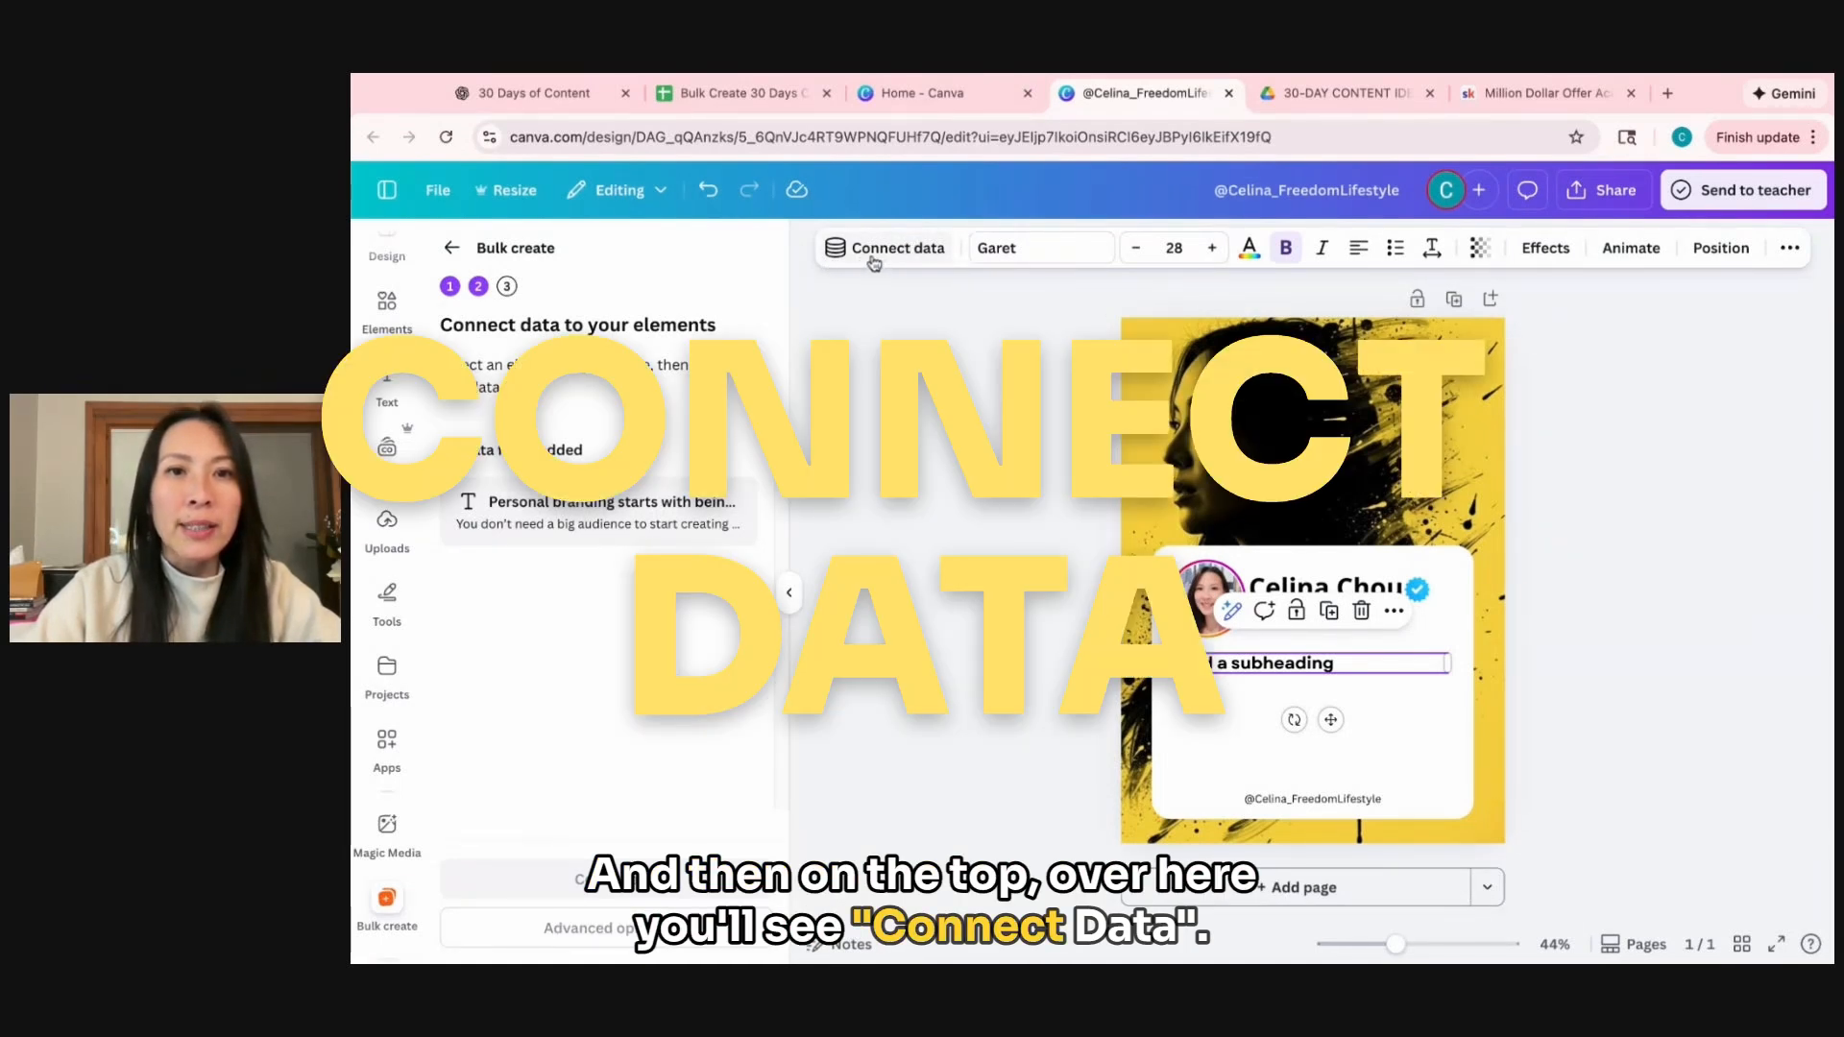
Connect the imported data field to the subheading text box and create designs from all 29 entries.
click(874, 252)
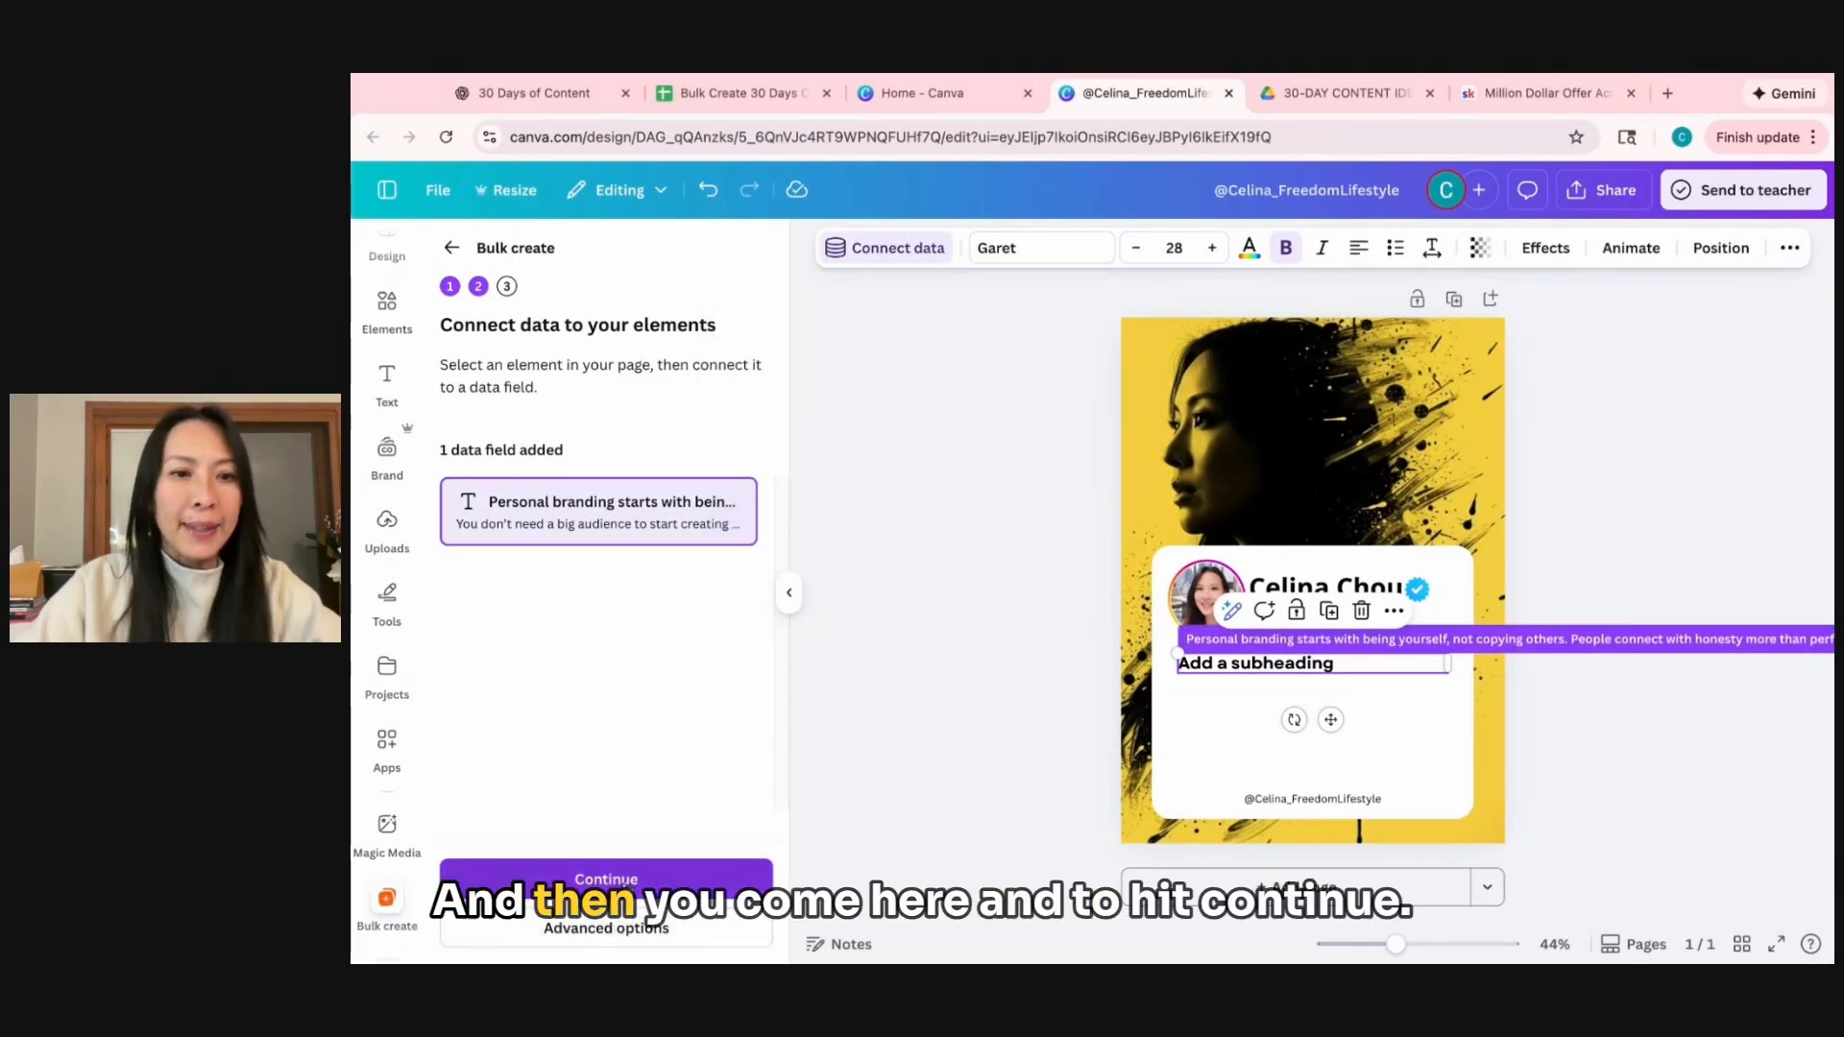
click(623, 879)
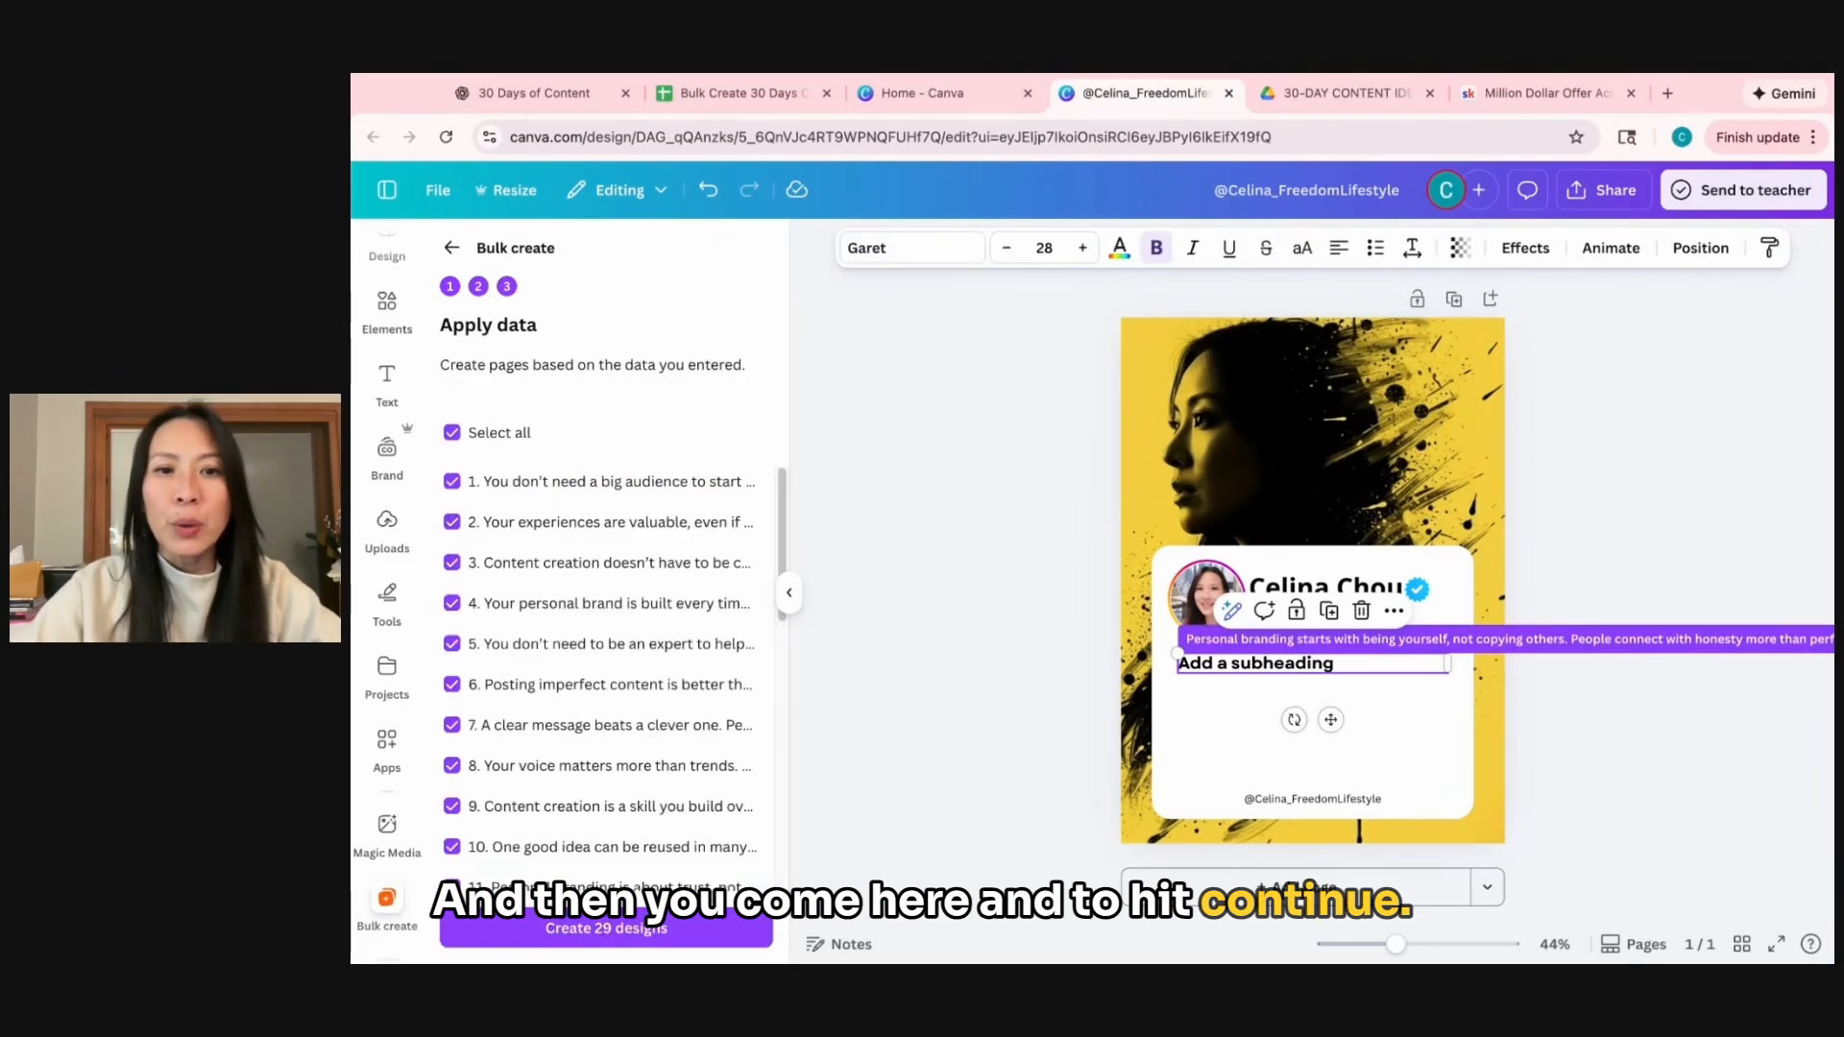
scroll(634, 819, down, 8)
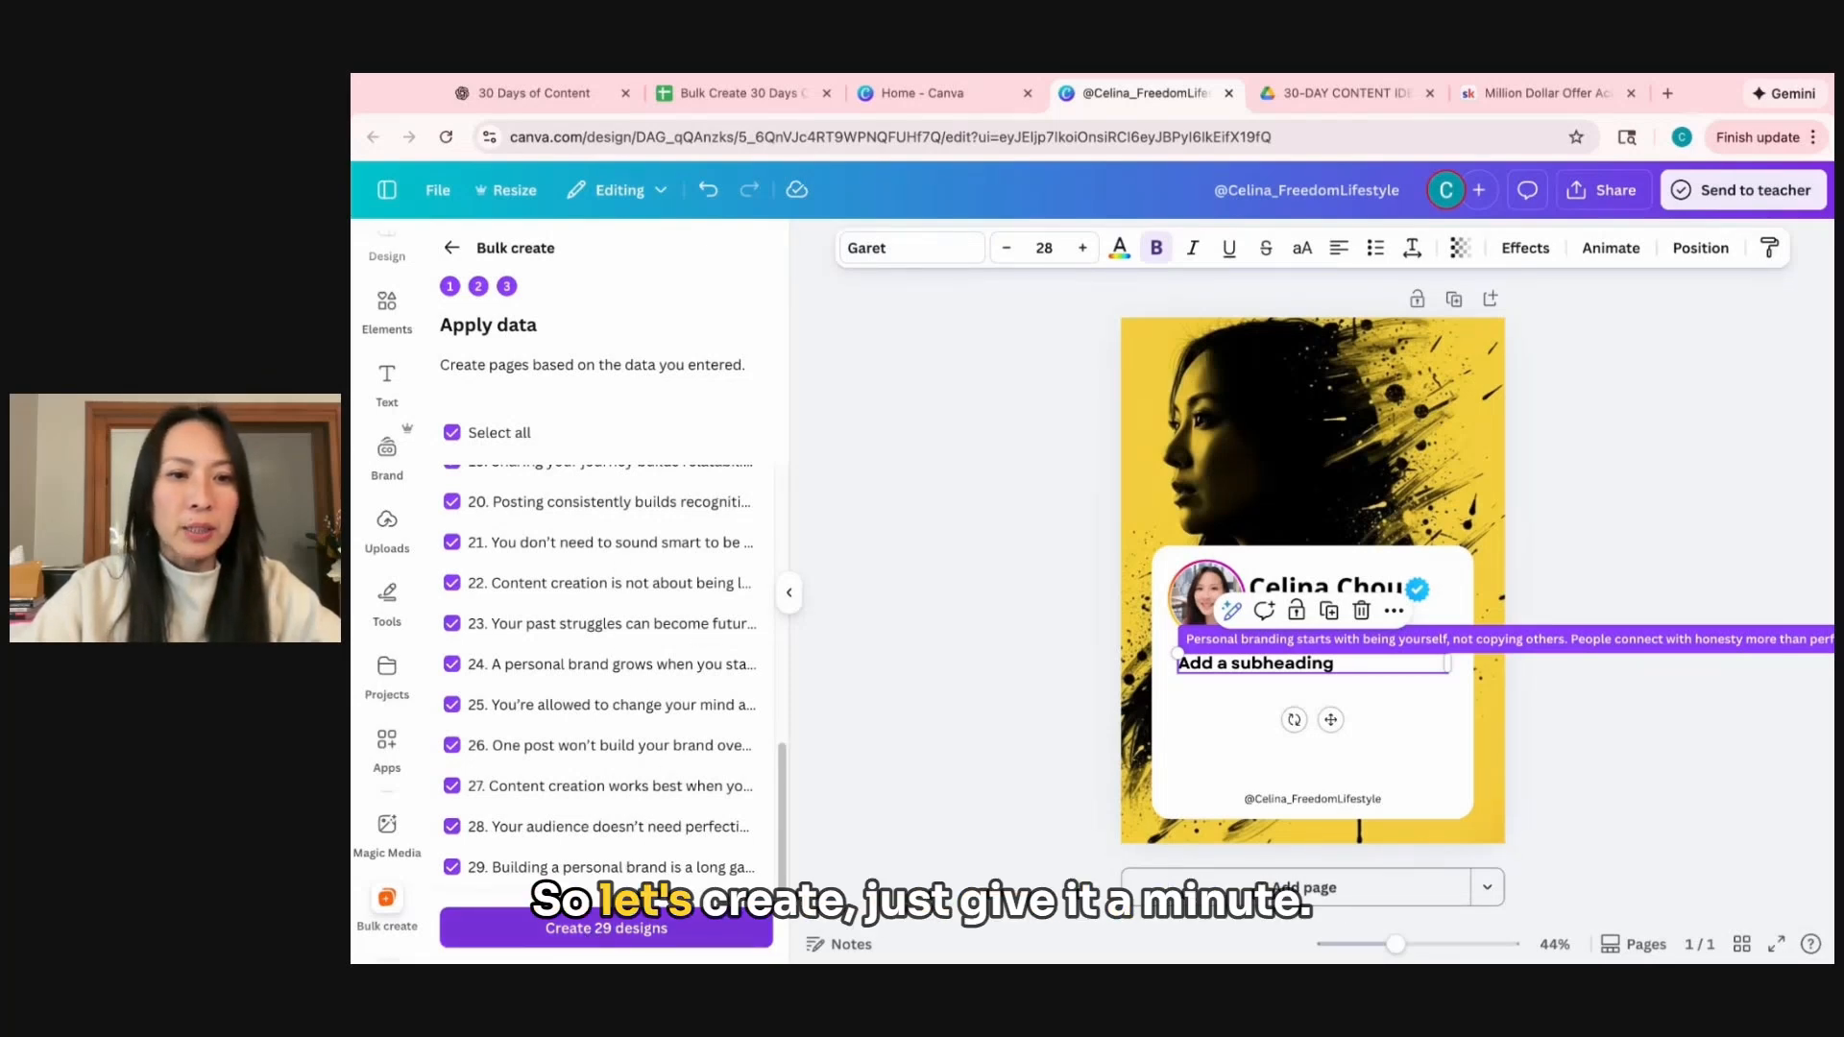
click(641, 934)
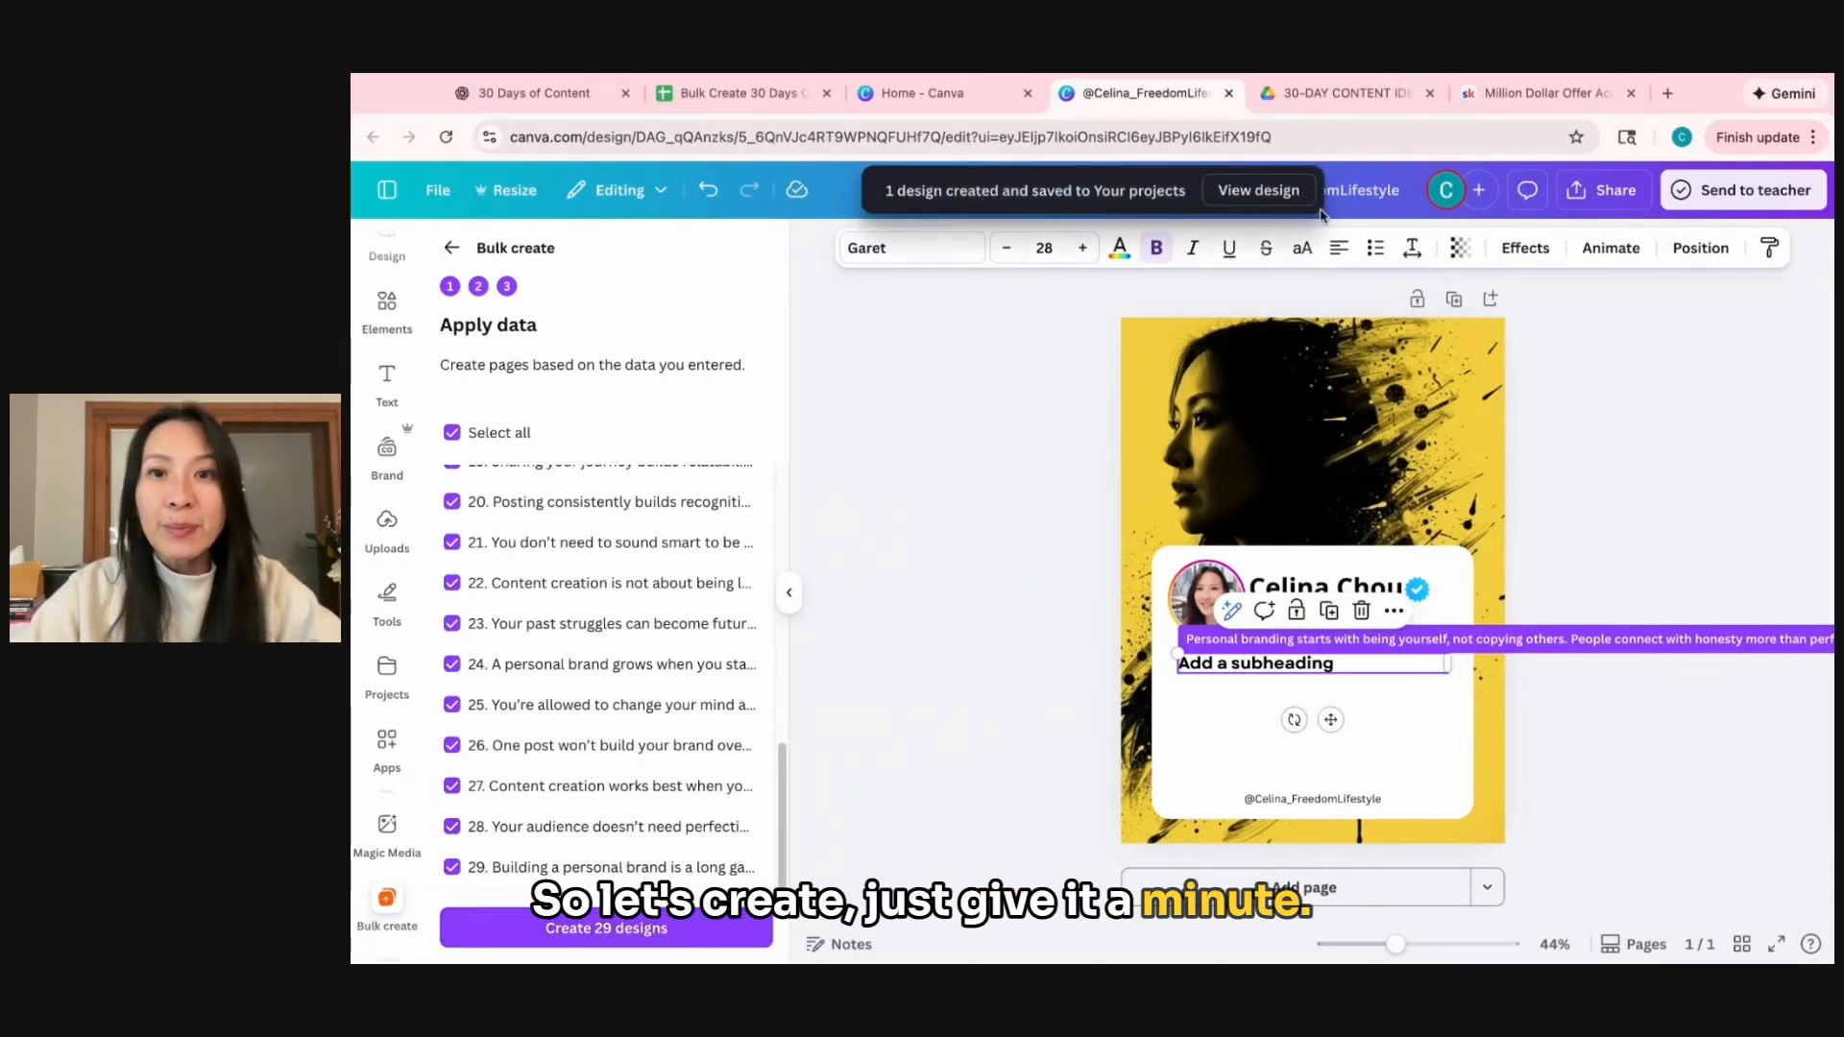
Open the newly generated bulk design and look through its first pages.
click(1259, 192)
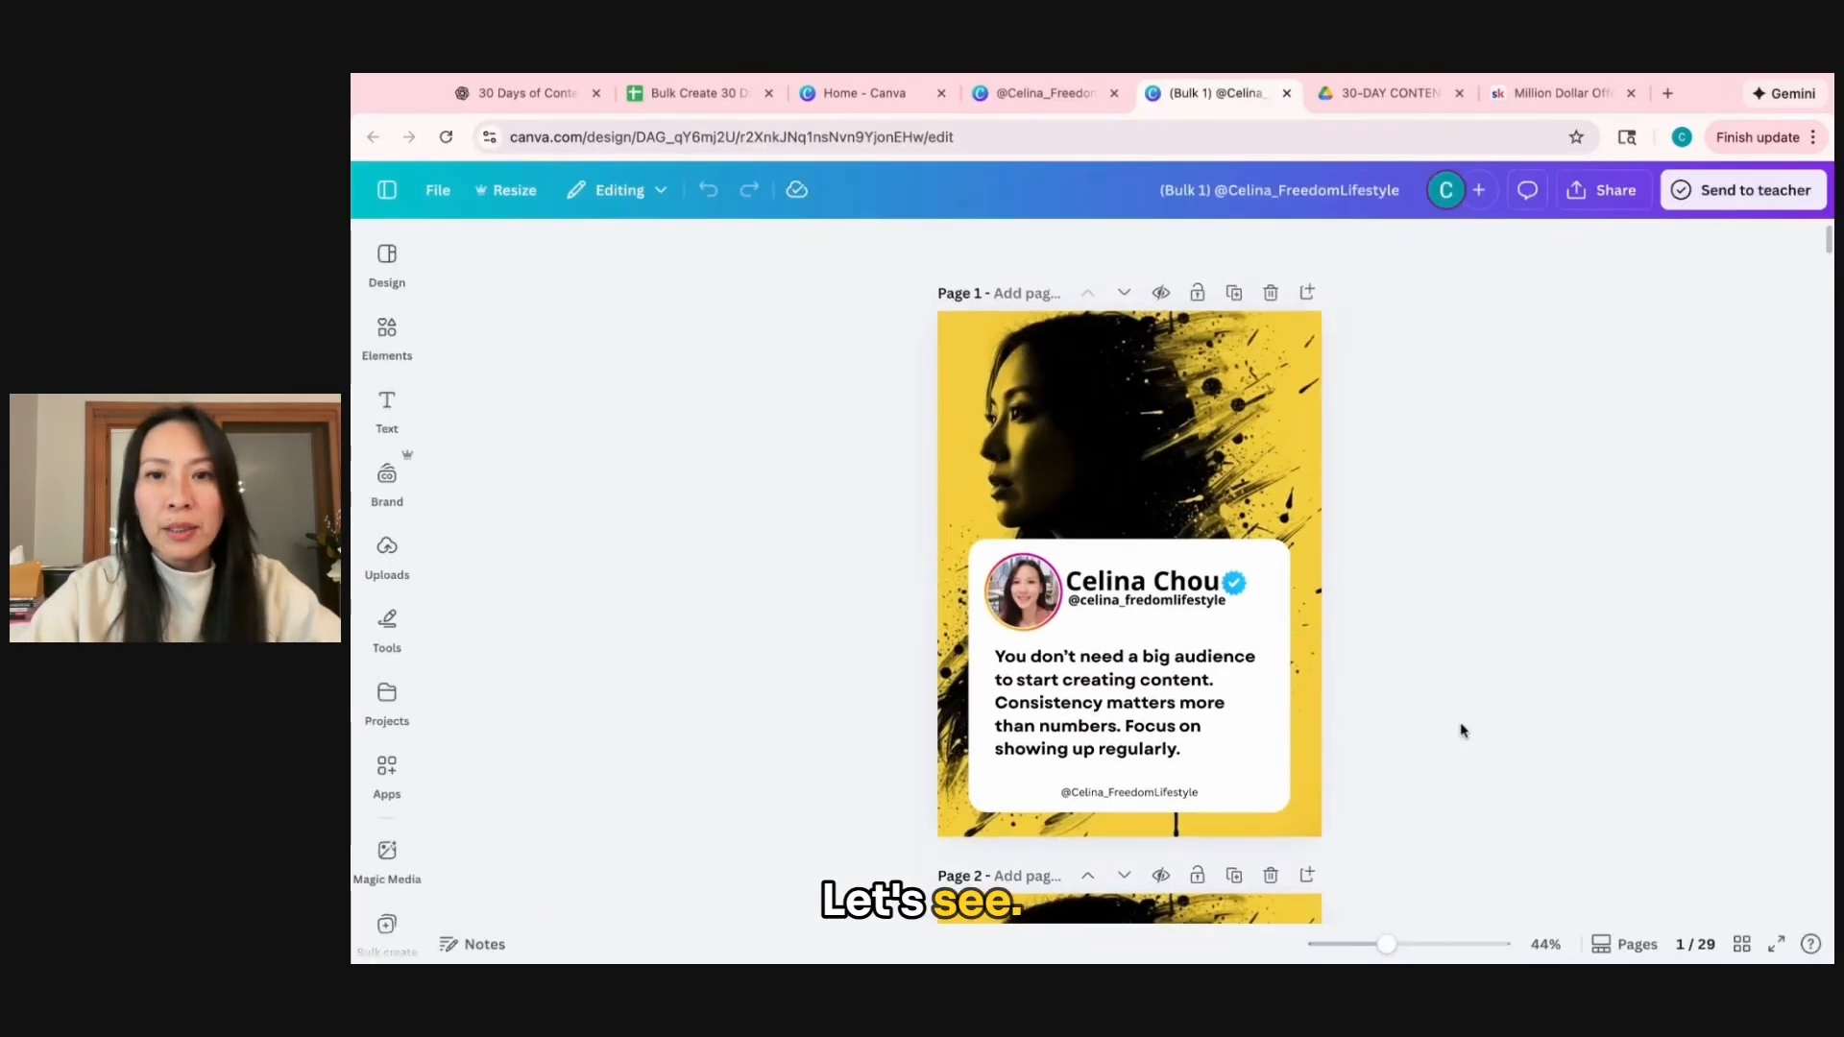
scroll(1460, 737, down, 15)
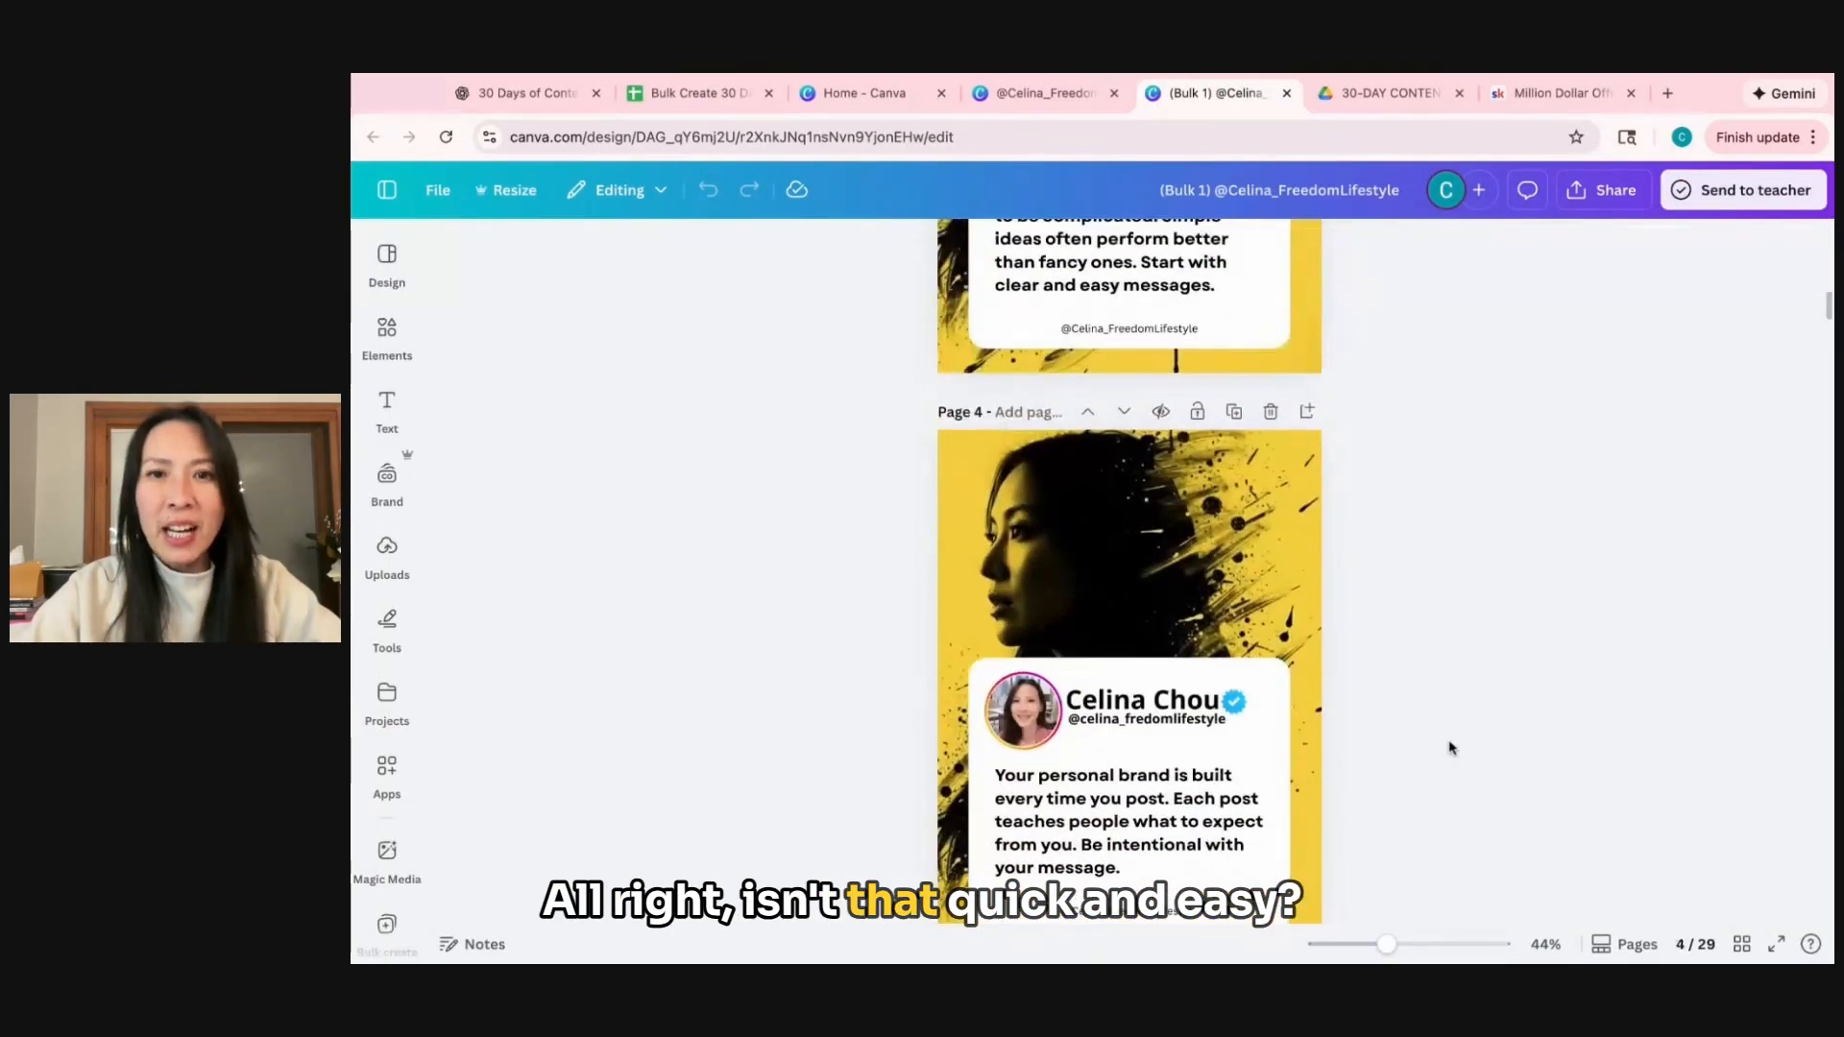
scroll(1451, 747, up, 6)
scroll(1489, 711, up, 4)
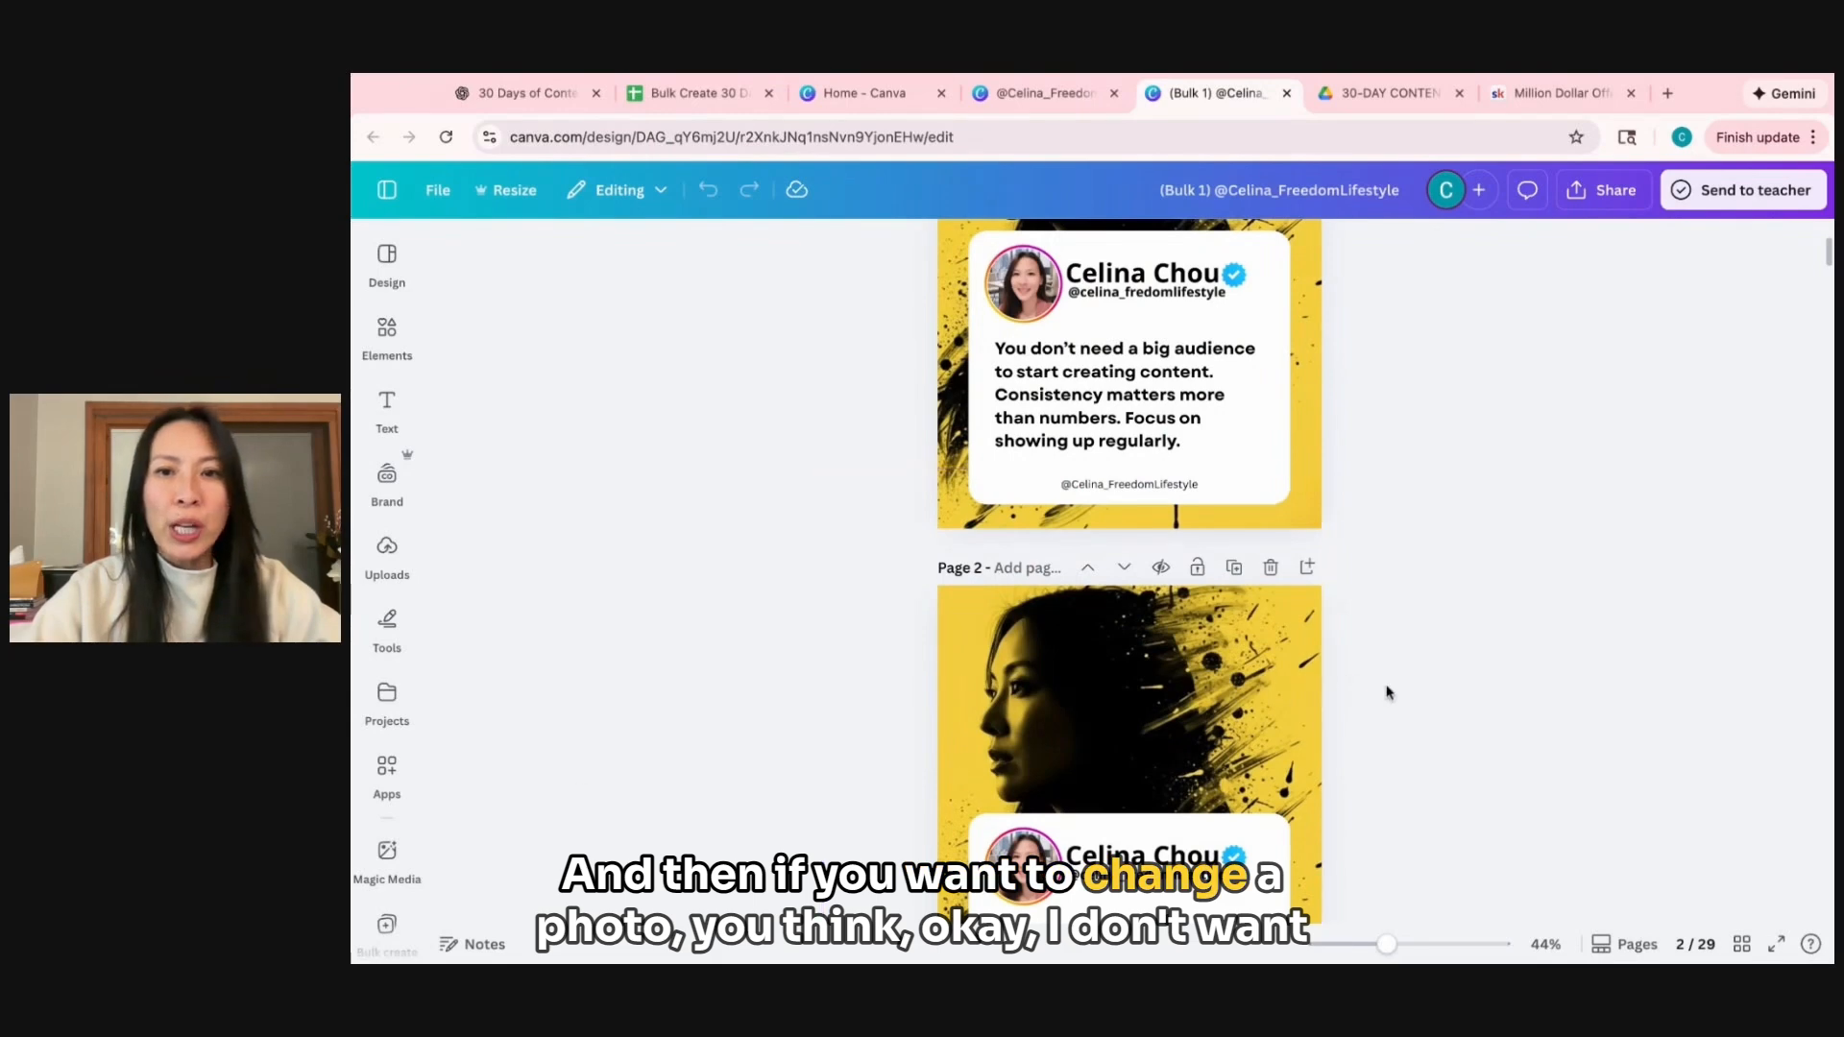
Delete the yellow portrait background image from page 2.
scroll(1399, 691, down, 5)
click(1284, 338)
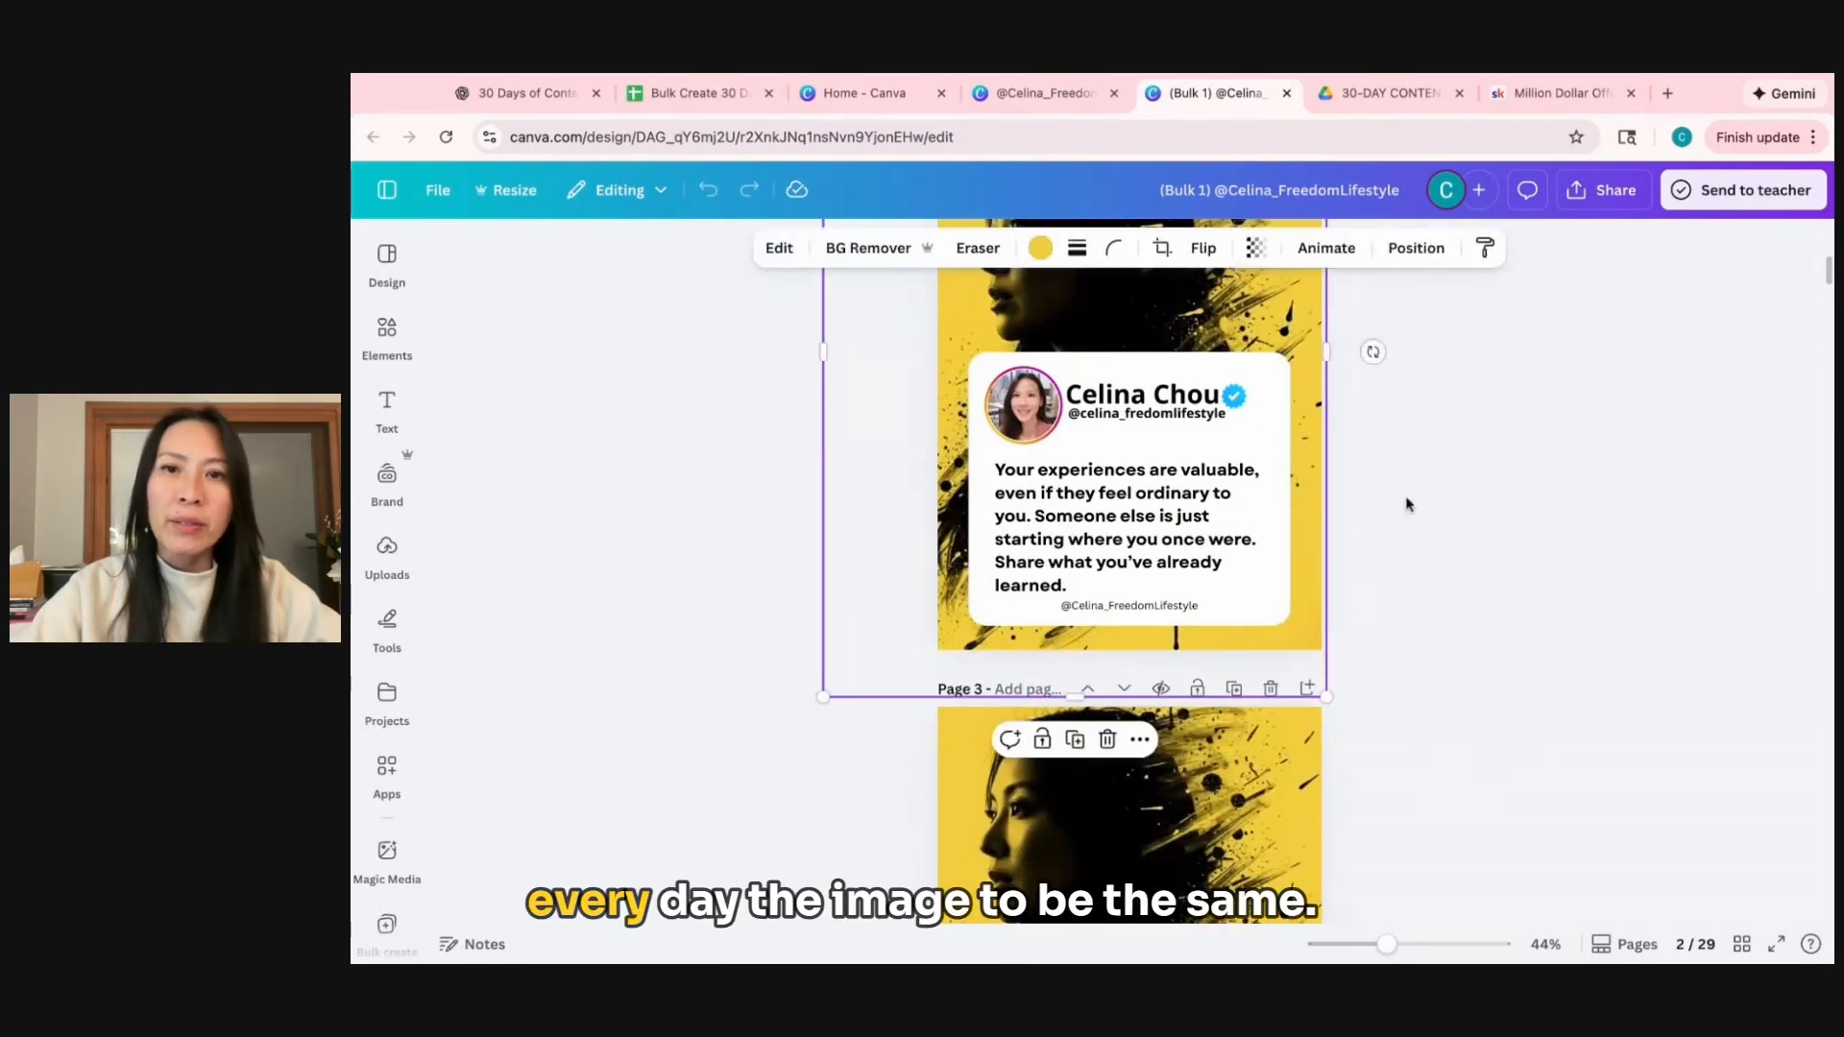
scroll(1441, 625, up, 2)
key(Delete)
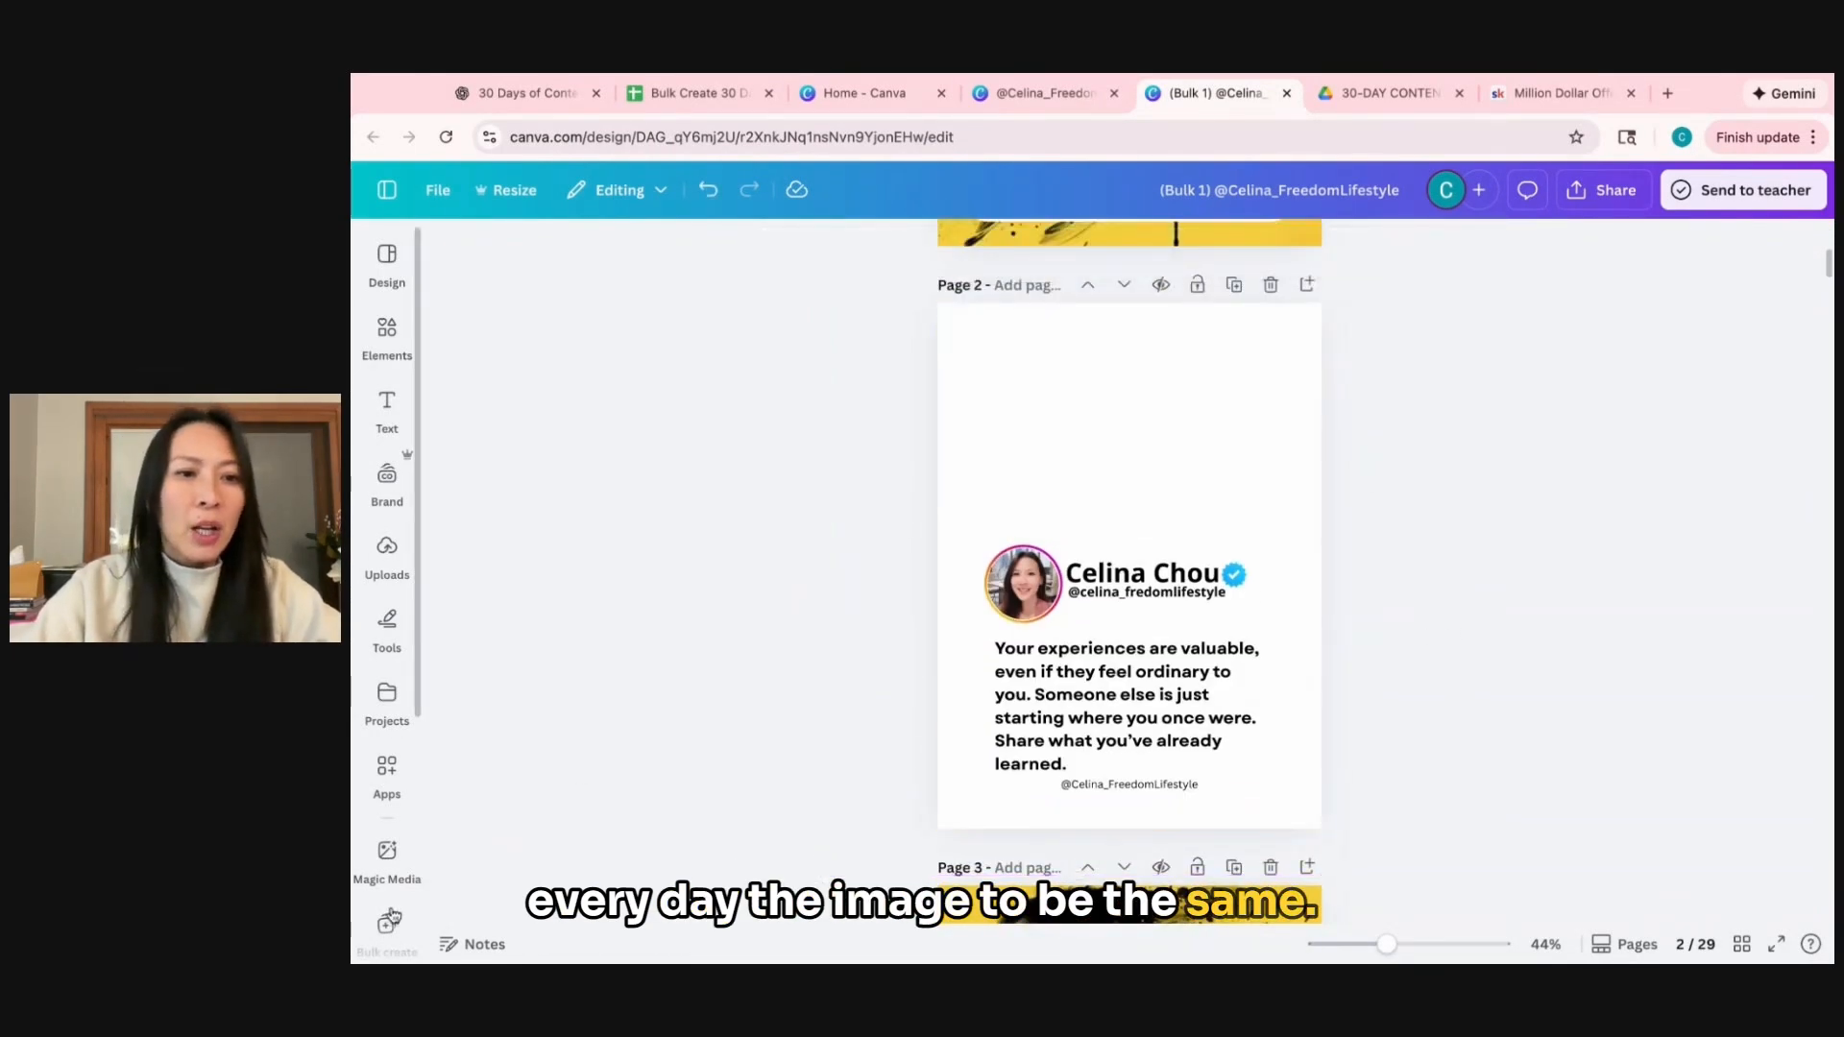
Add the photo of the seated woman with angel wings above a city from the AI Twin folder to page 2.
scroll(391, 915, down, 4)
click(387, 772)
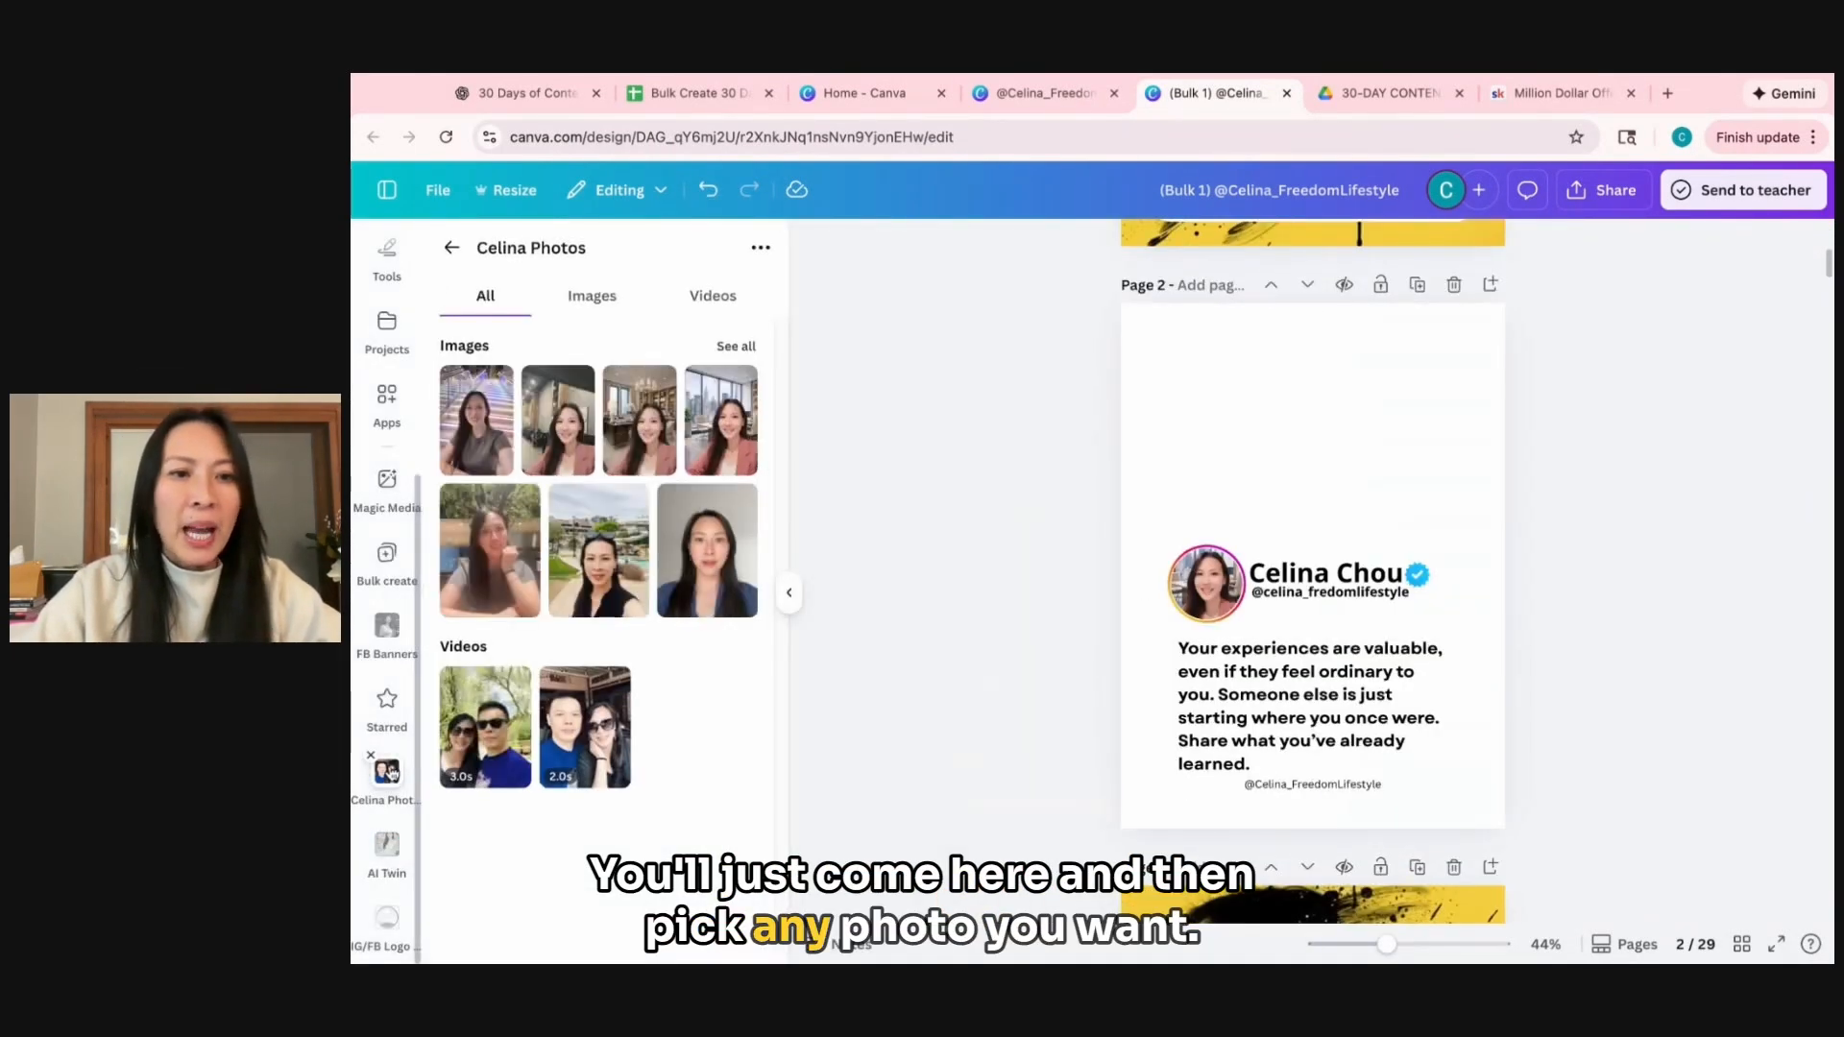
click(387, 850)
click(598, 693)
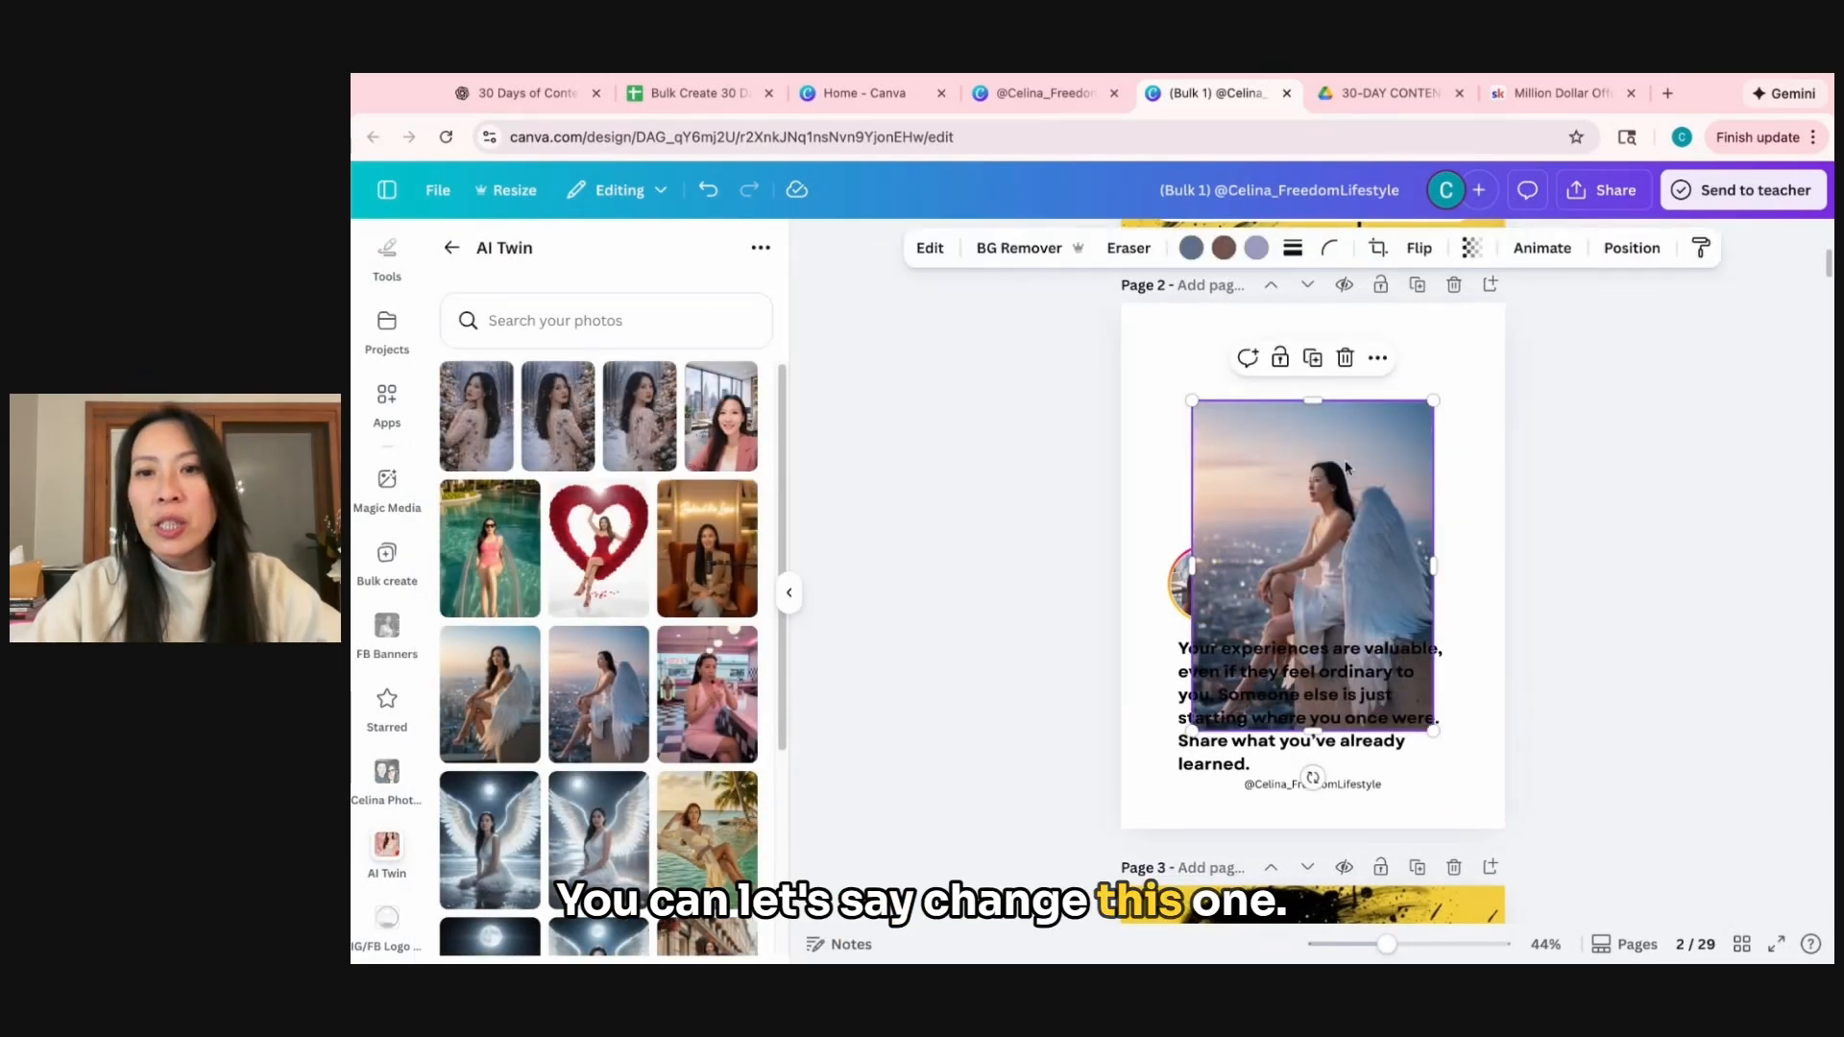
Set the seated angel-wings photo as the background image of page 2.
right_click(1346, 468)
click(1263, 445)
right_click(1263, 445)
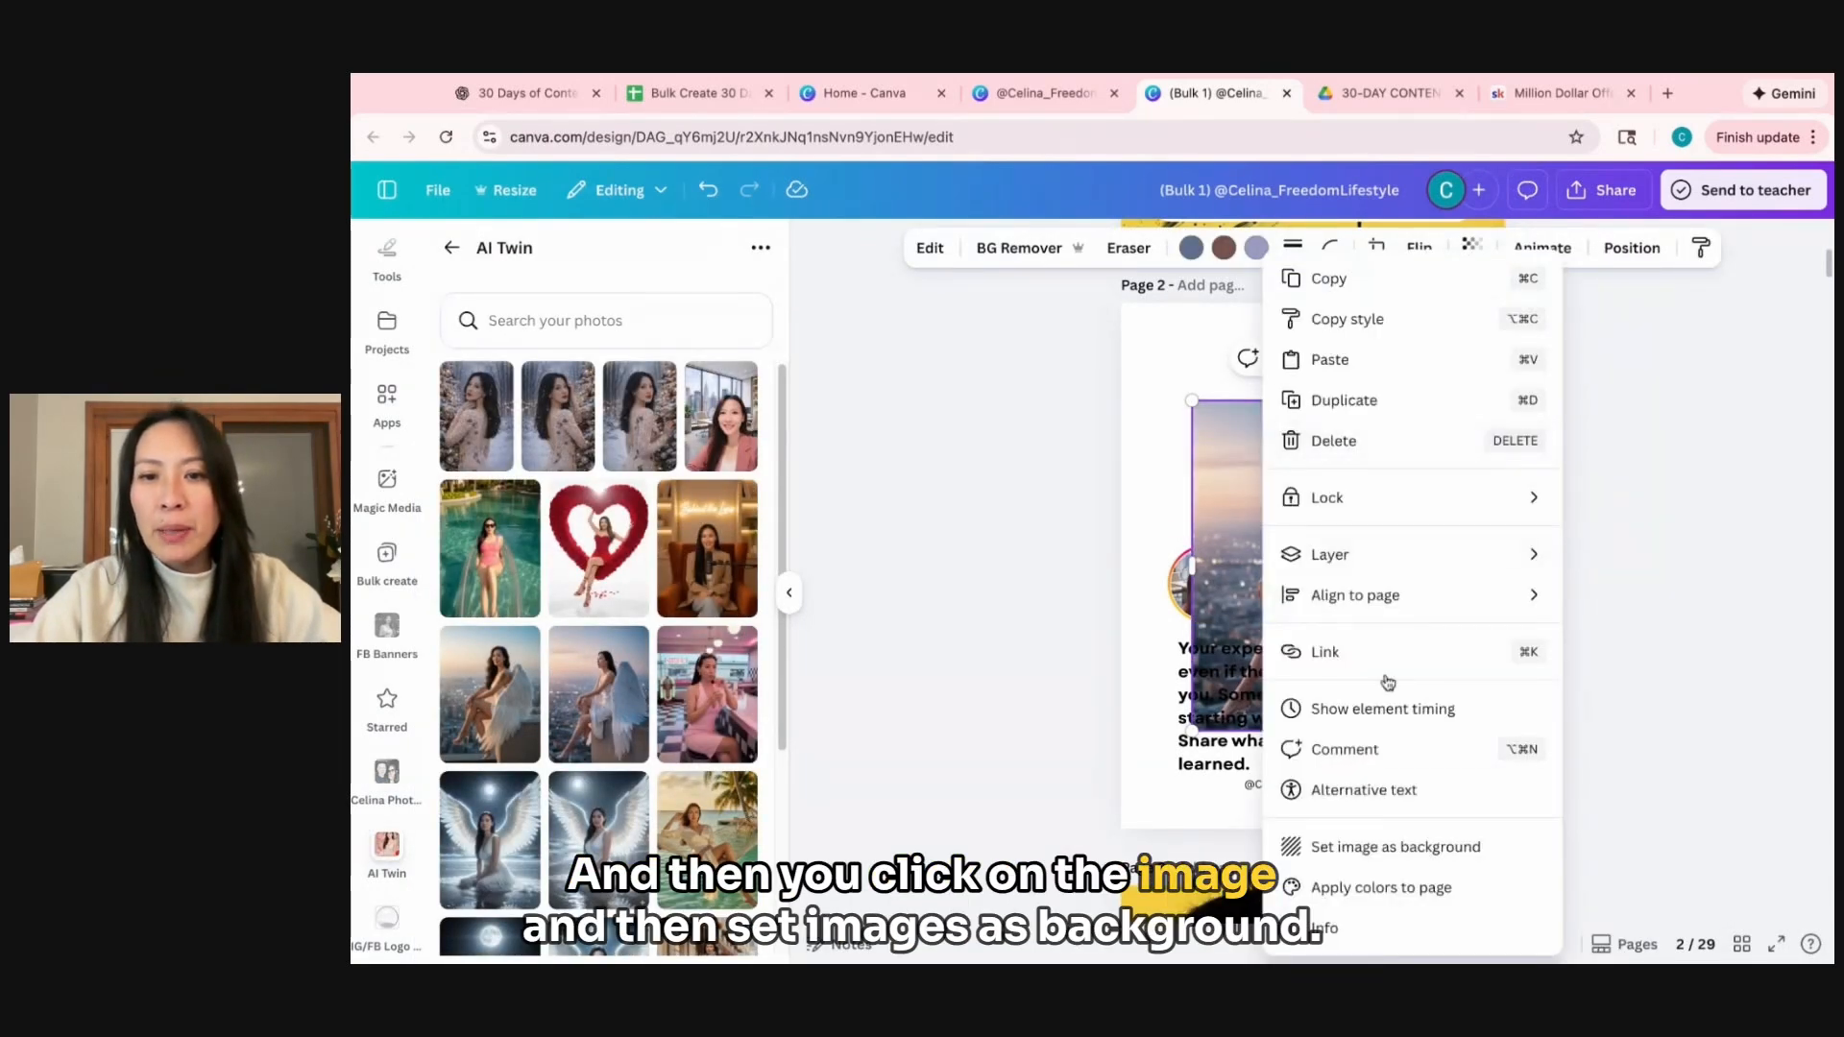
click(1385, 848)
Replace page 3's yellow portrait background with the AI Twin photo of the woman carrying shopping bags, set as background.
scroll(1634, 630, down, 5)
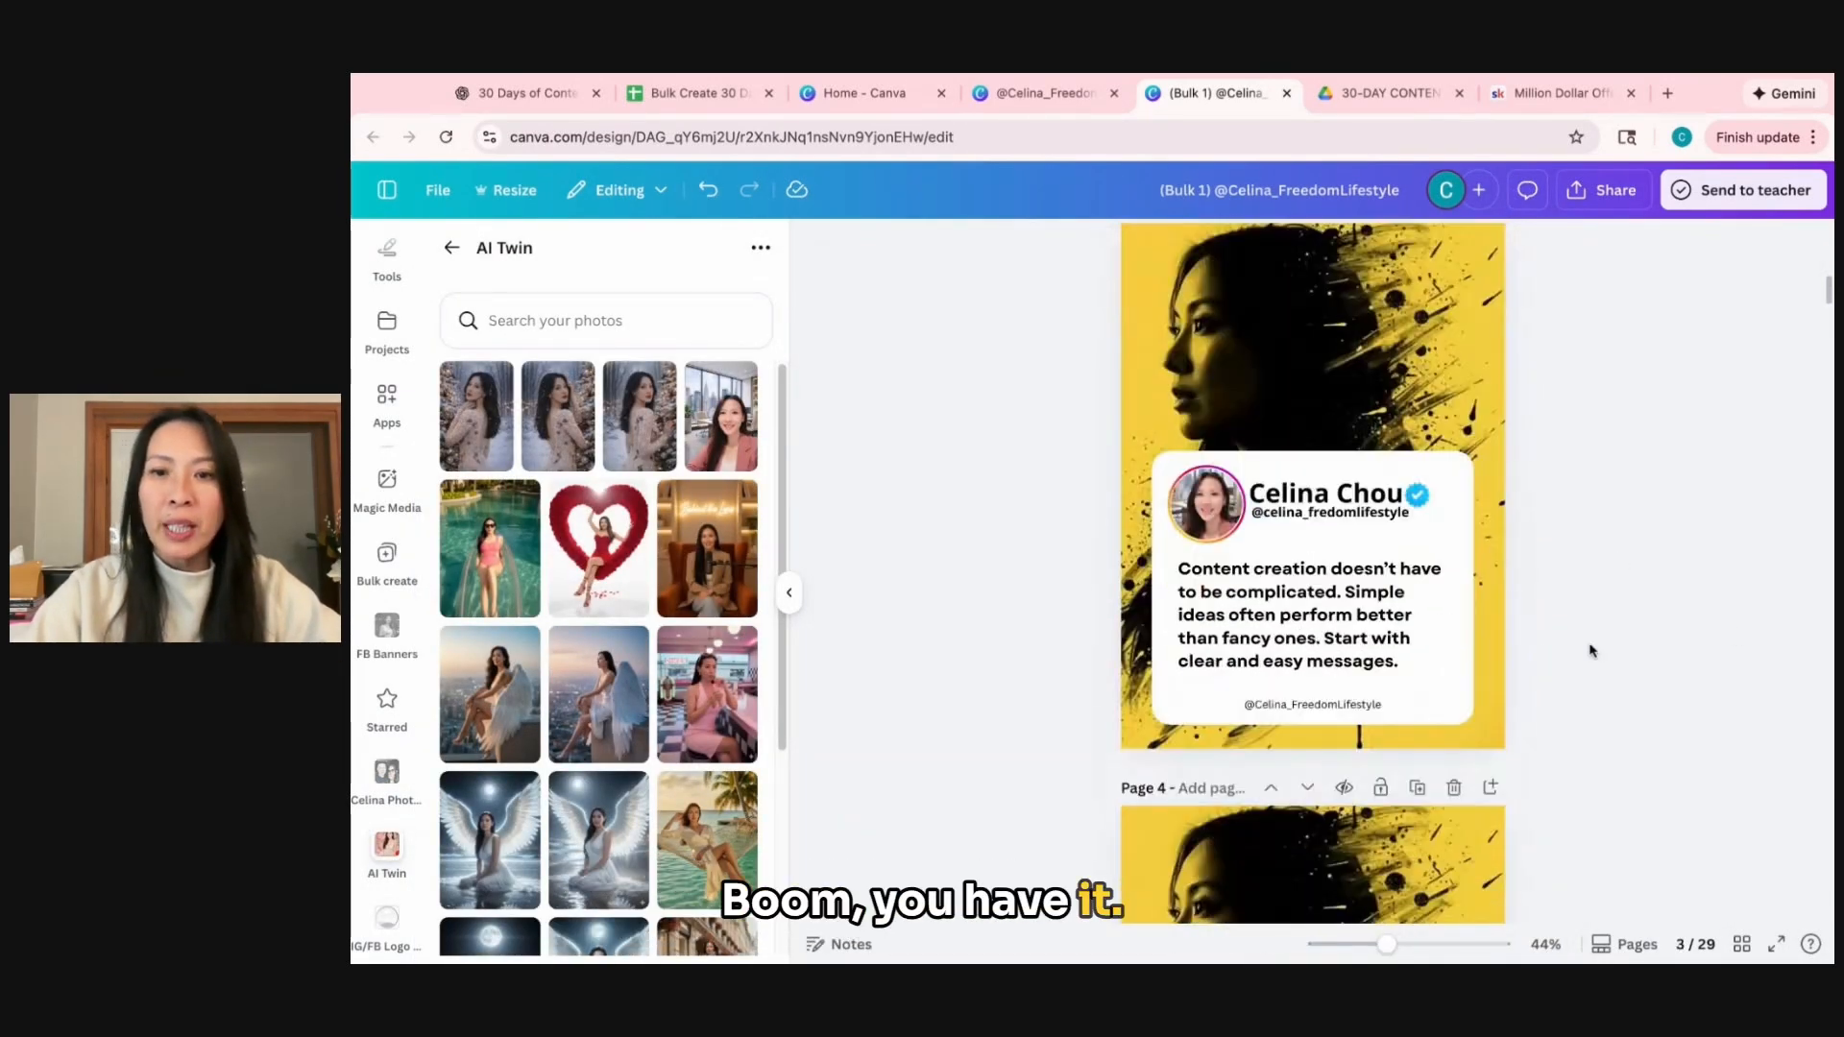
click(1493, 452)
key(Delete)
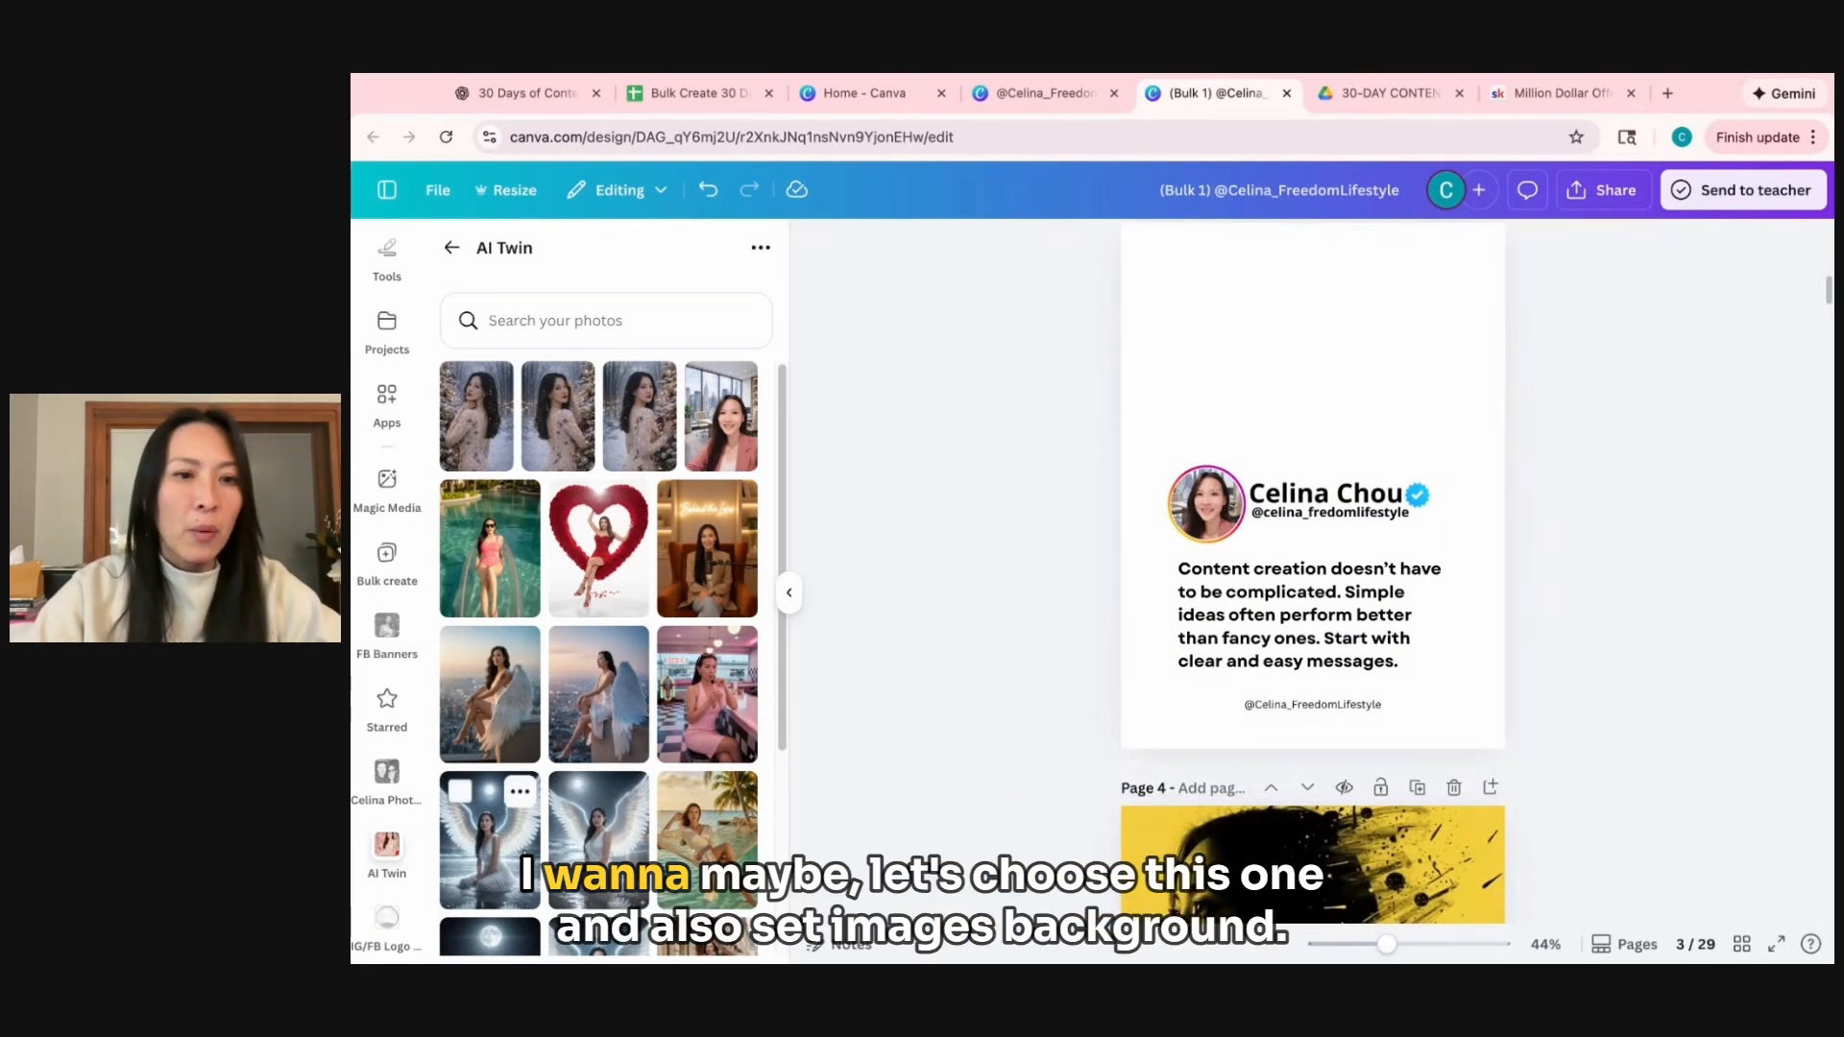
scroll(598, 672, down, 3)
click(707, 678)
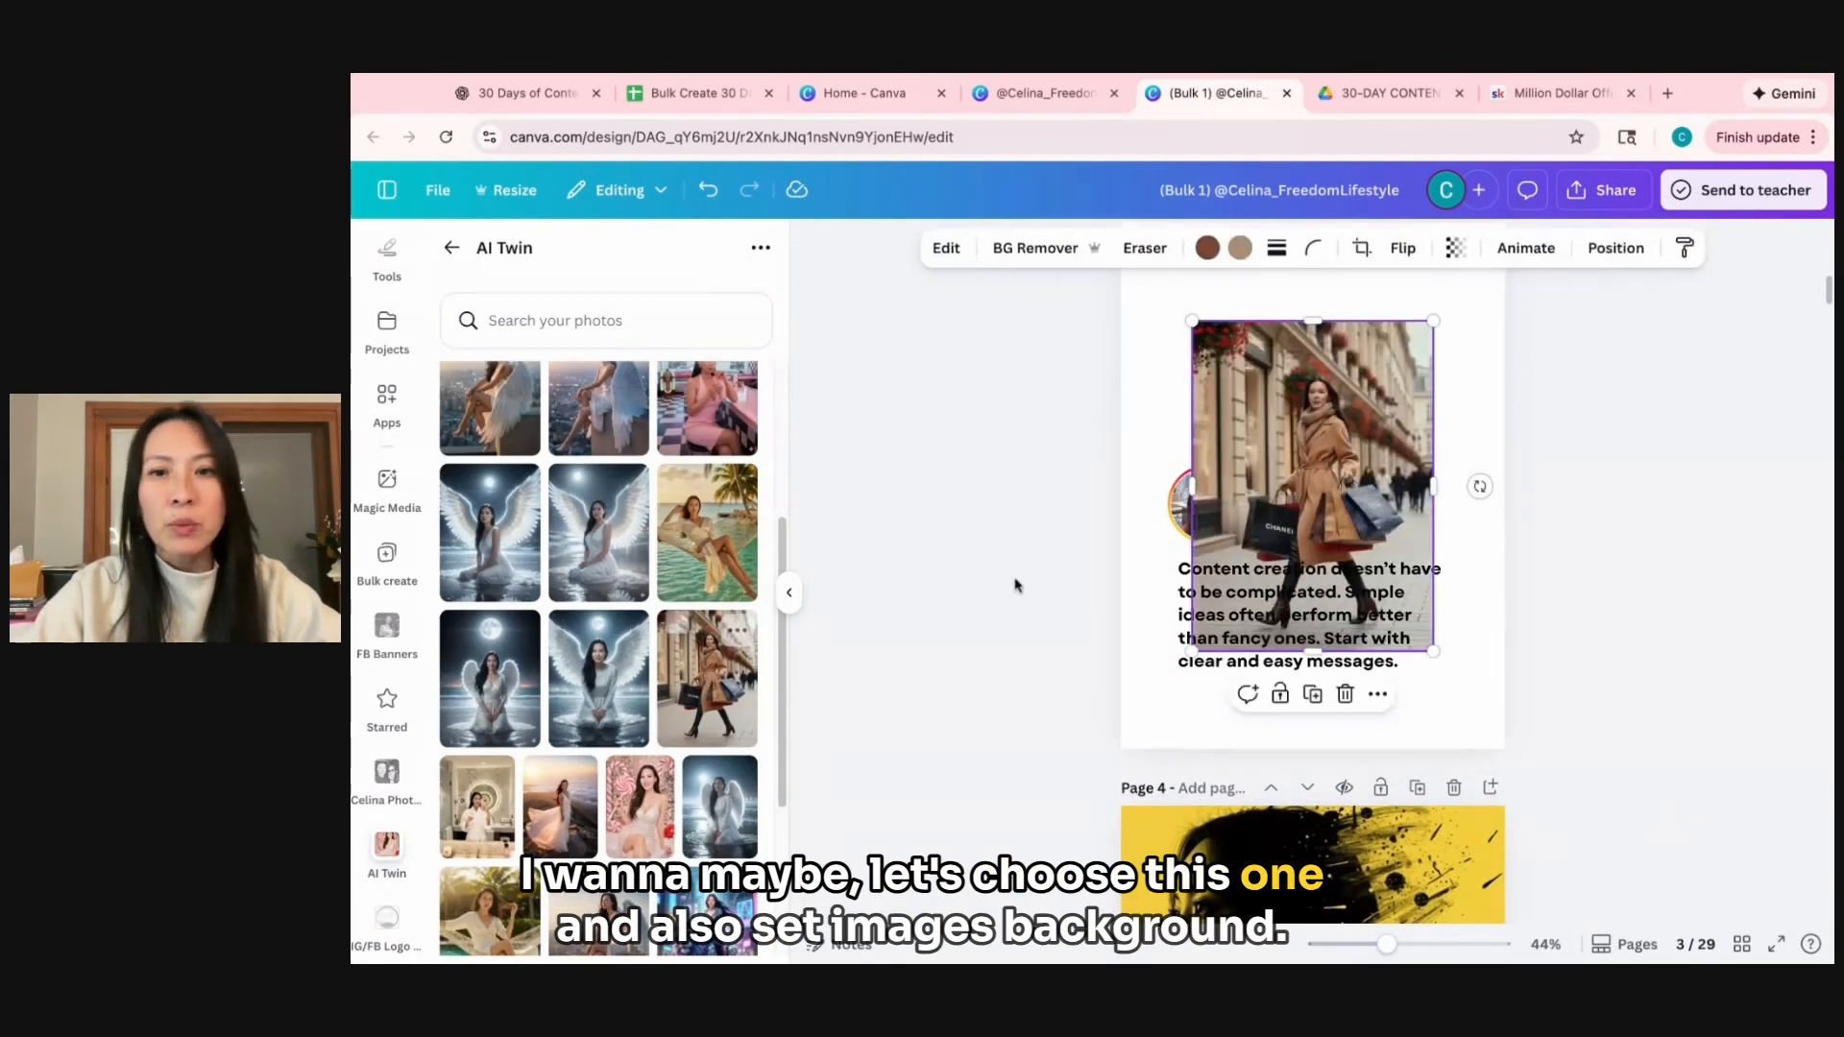
right_click(1326, 396)
click(1412, 846)
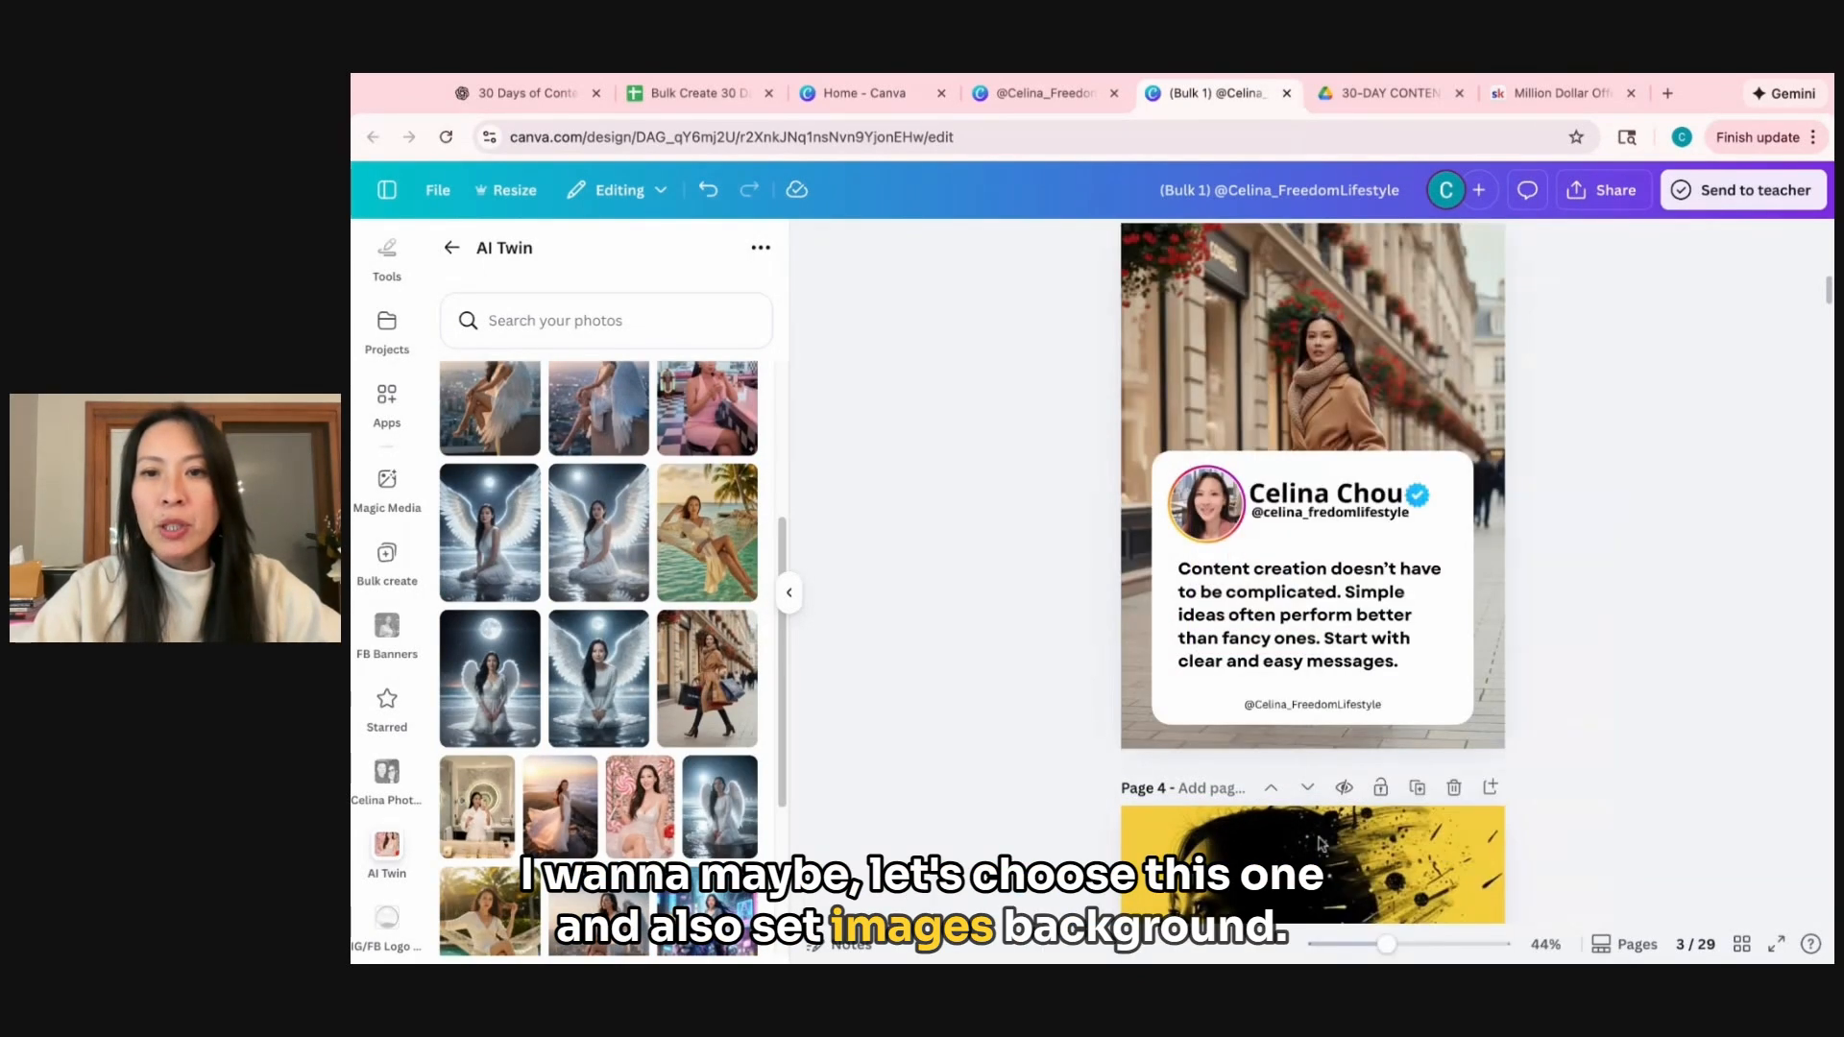
scroll(1630, 712, up, 1)
scroll(1630, 713, up, 2)
click(640, 807)
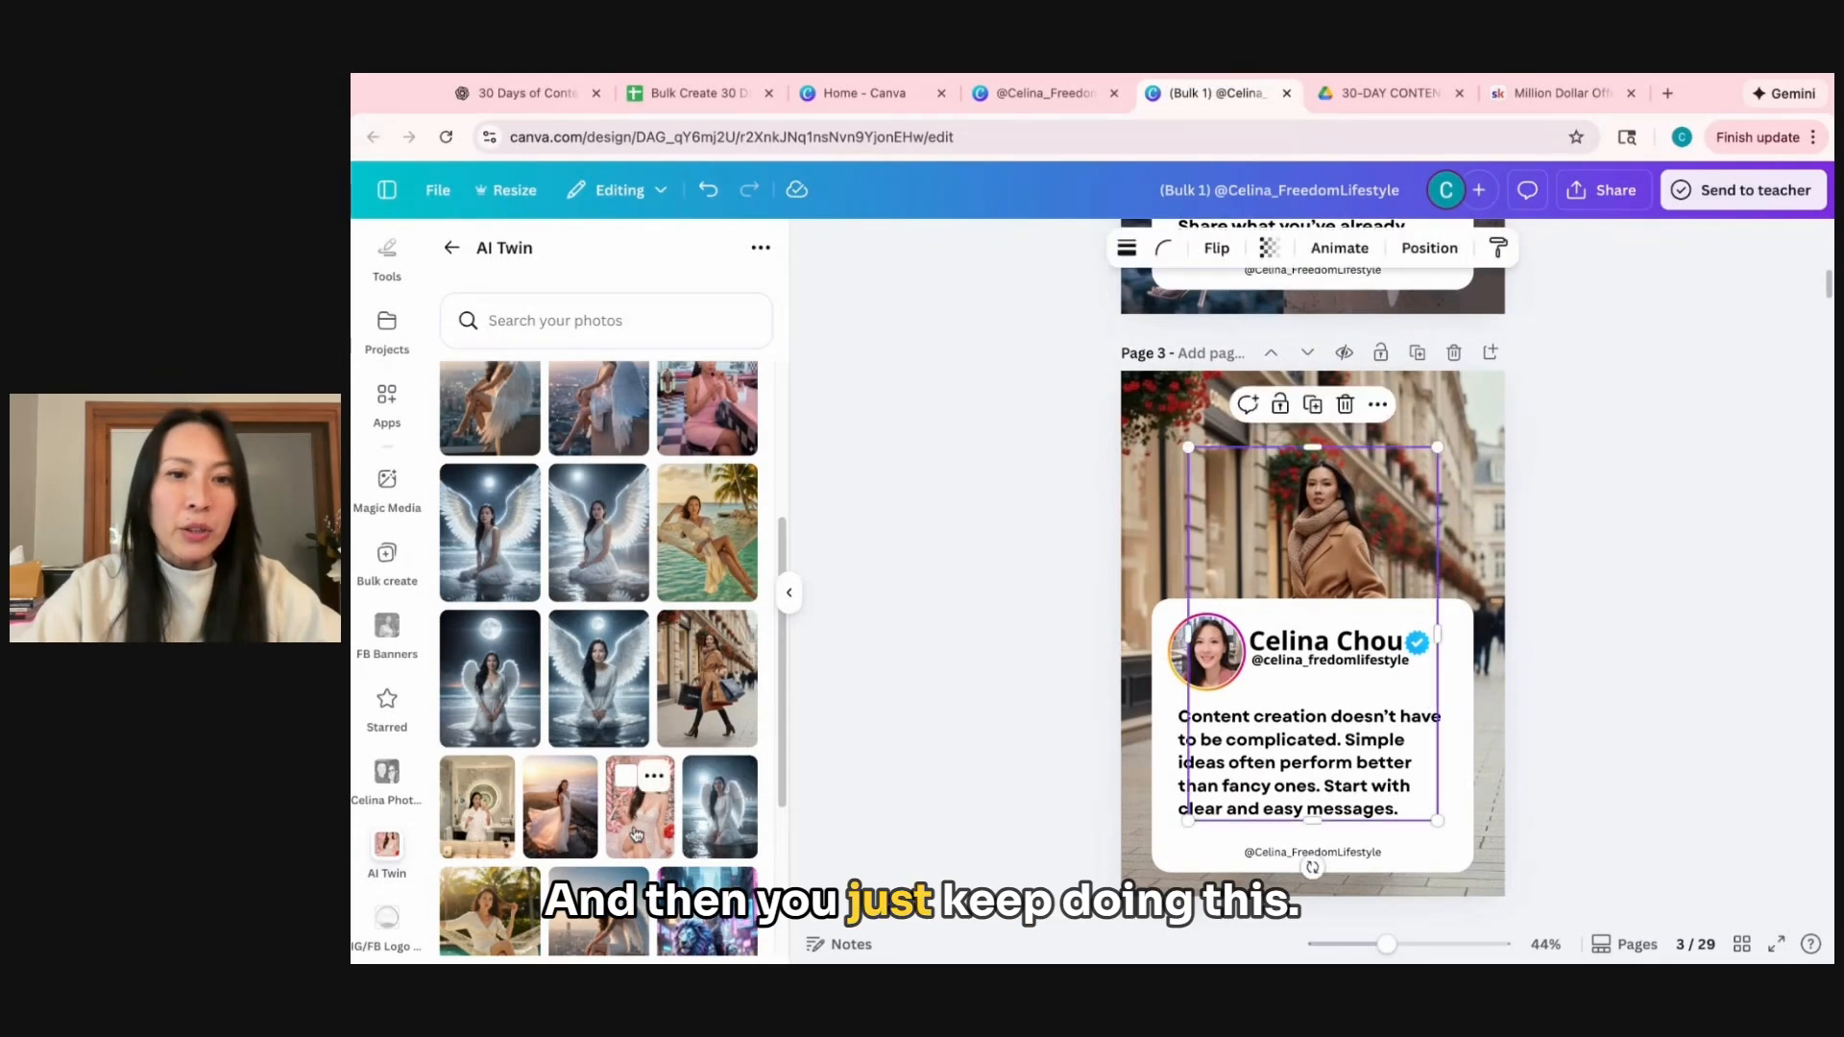
key(Delete)
Replace page 4's yellow portrait background with the AI Twin photo of the woman above the clouds at sunset, set as background.
scroll(1450, 541, down, 5)
click(1450, 541)
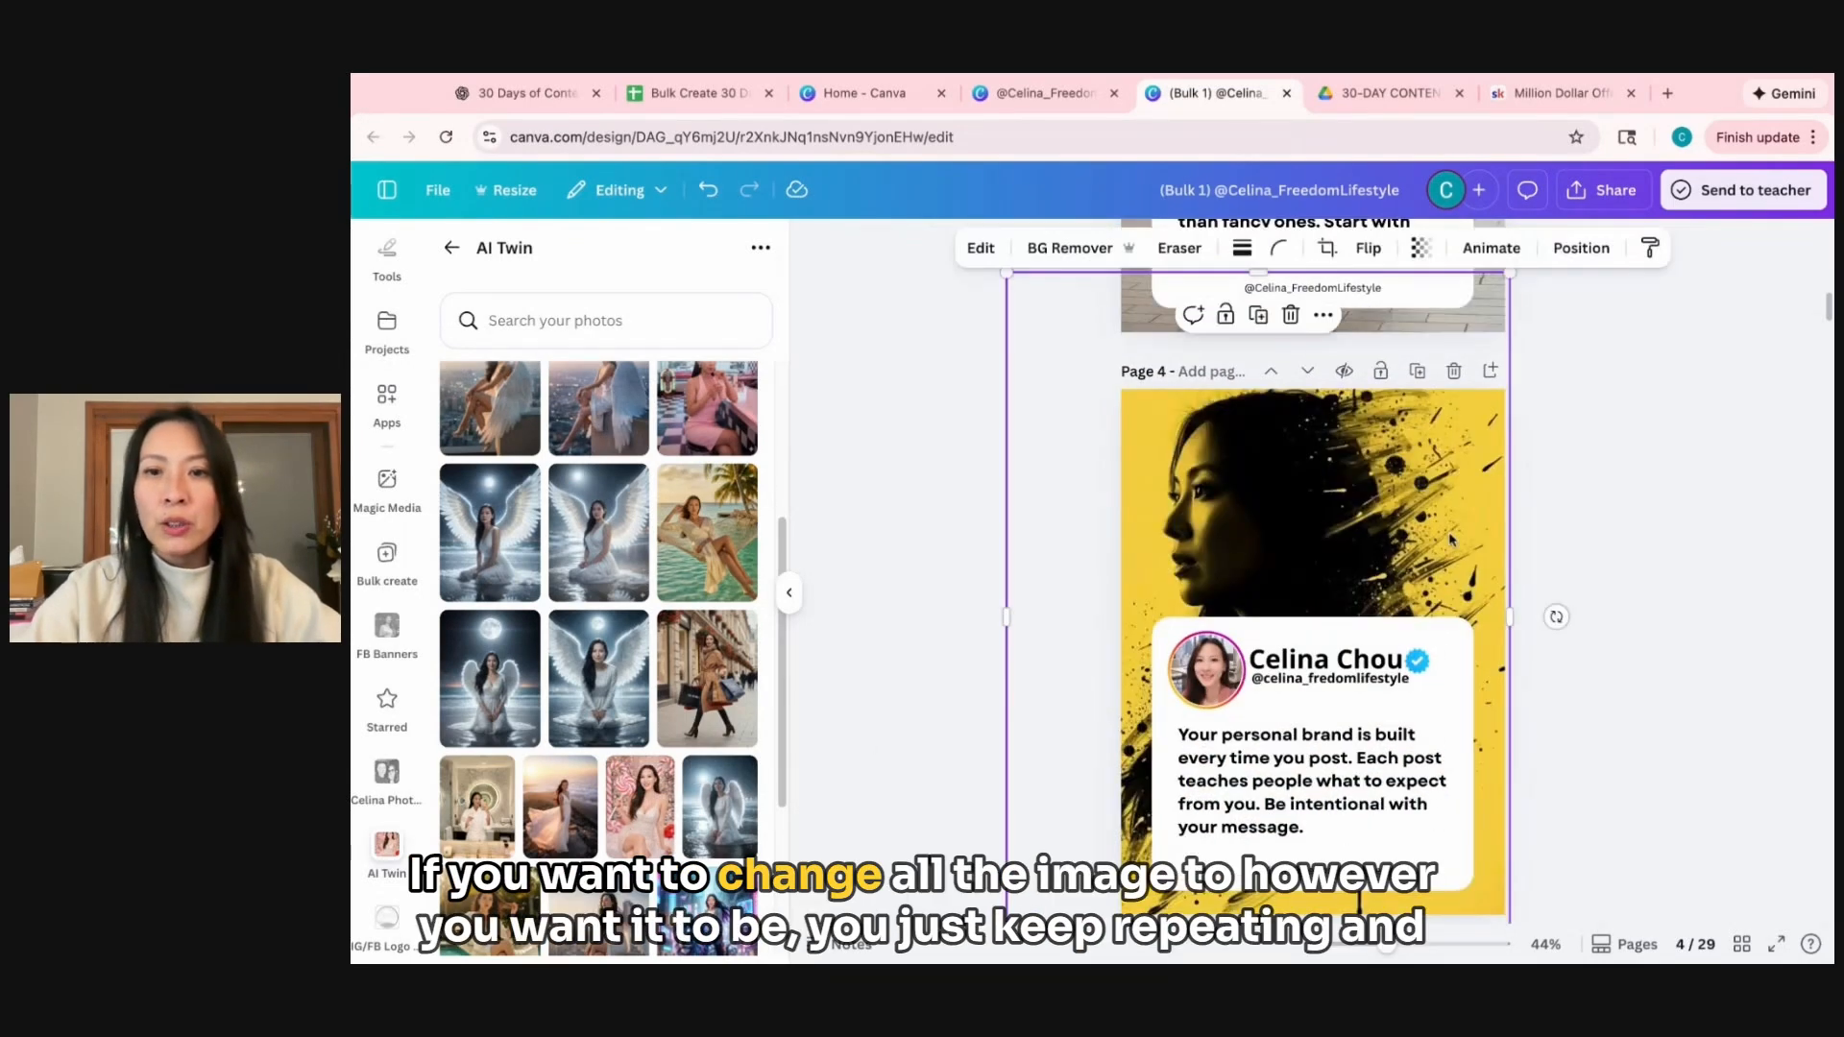
key(Delete)
scroll(629, 780, down, 2)
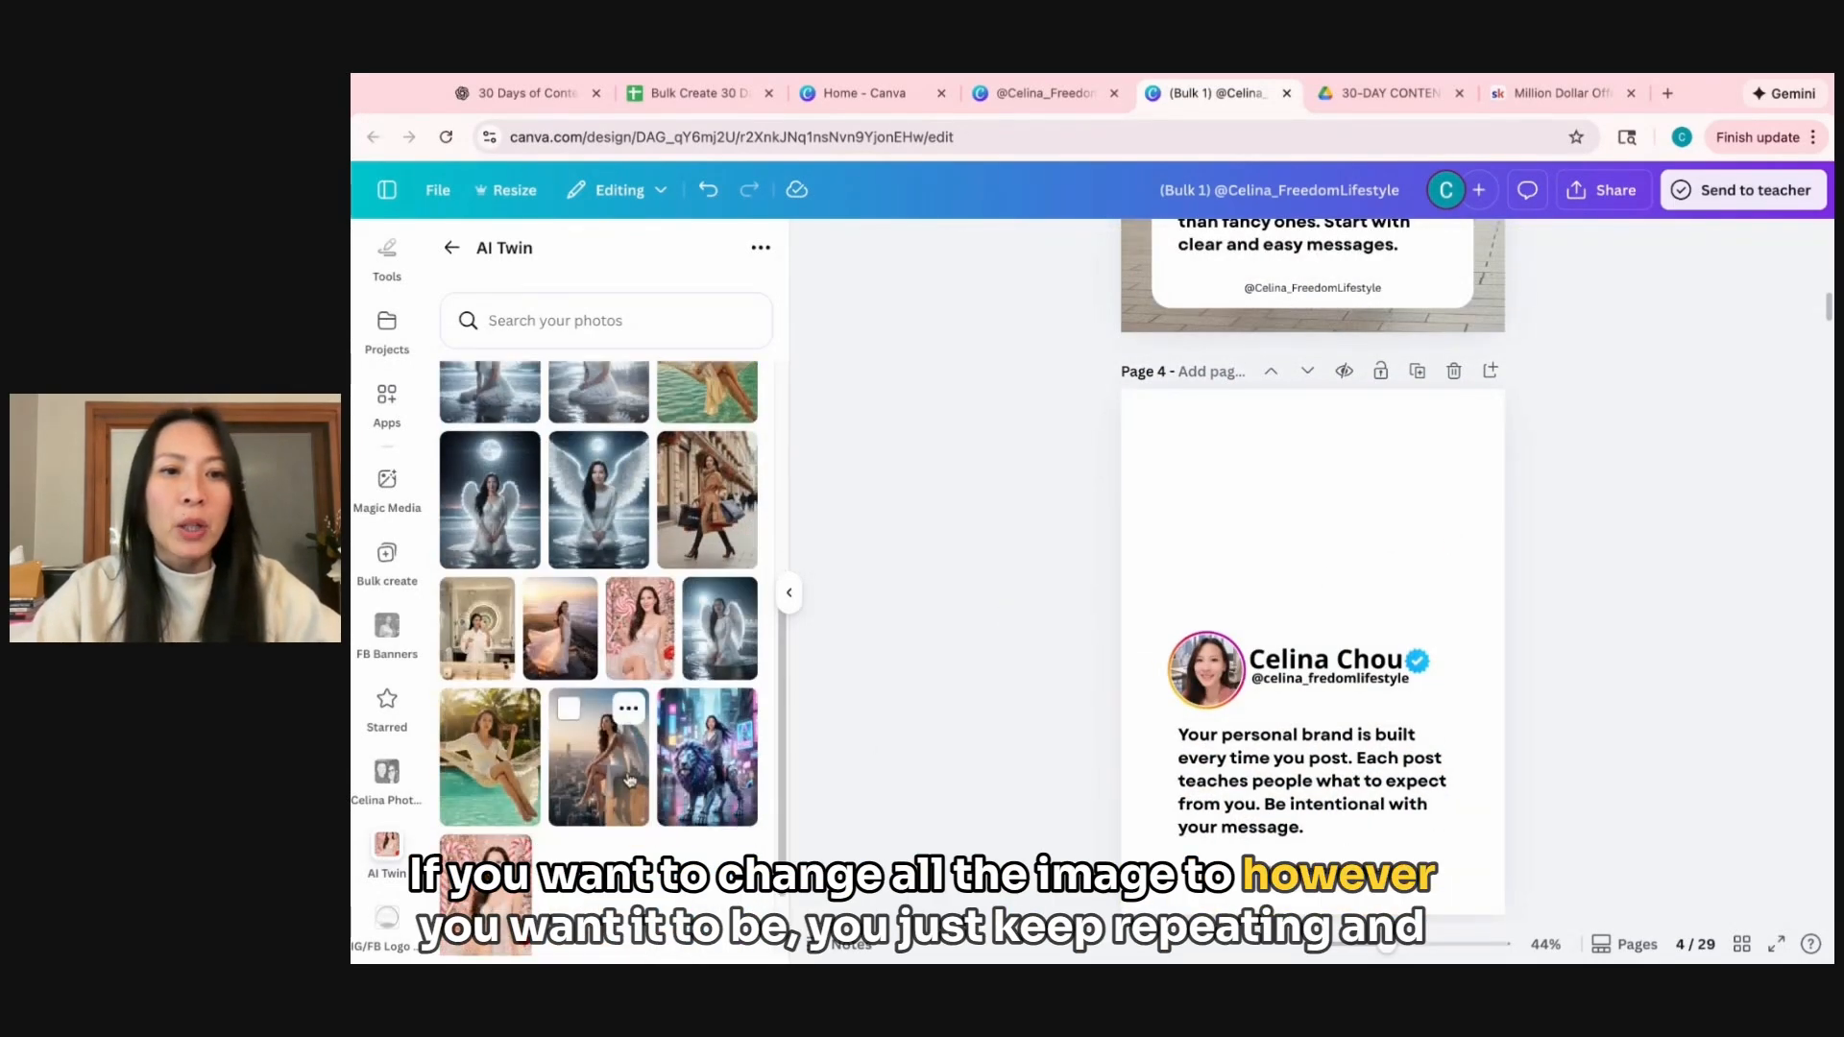
click(561, 628)
right_click(1314, 533)
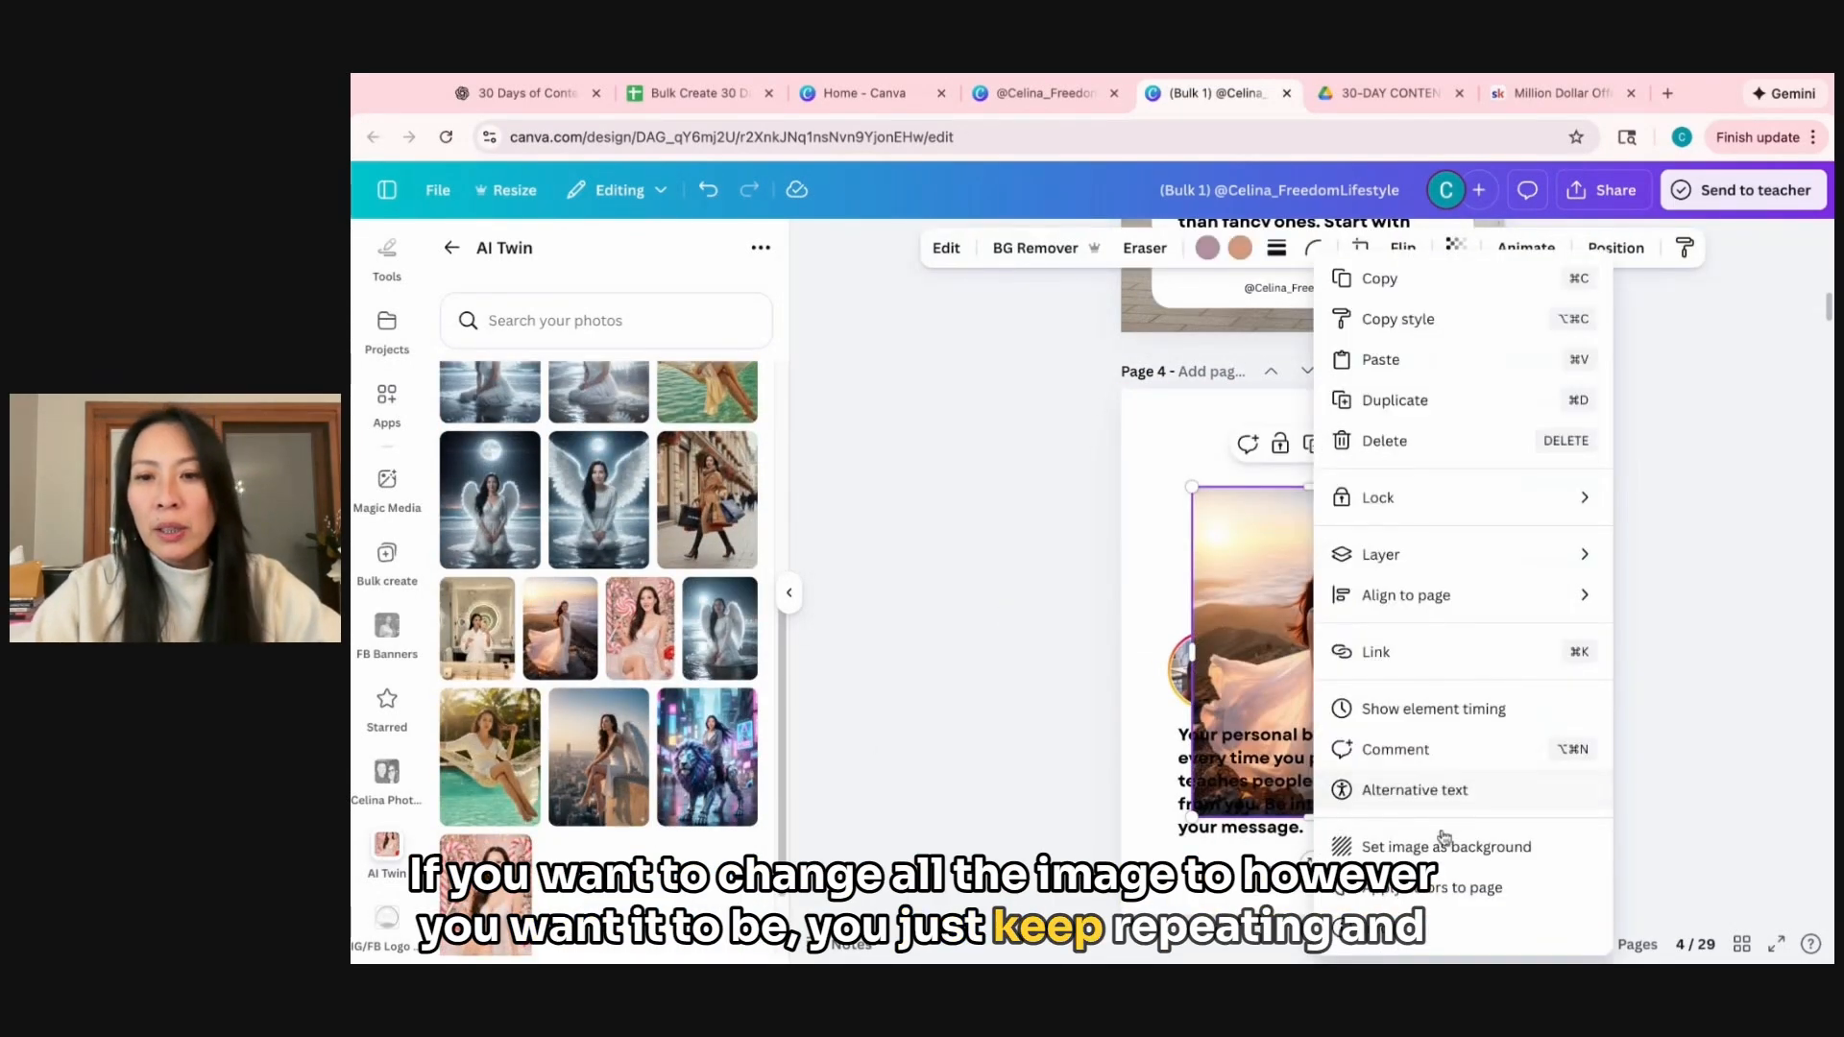
click(1444, 843)
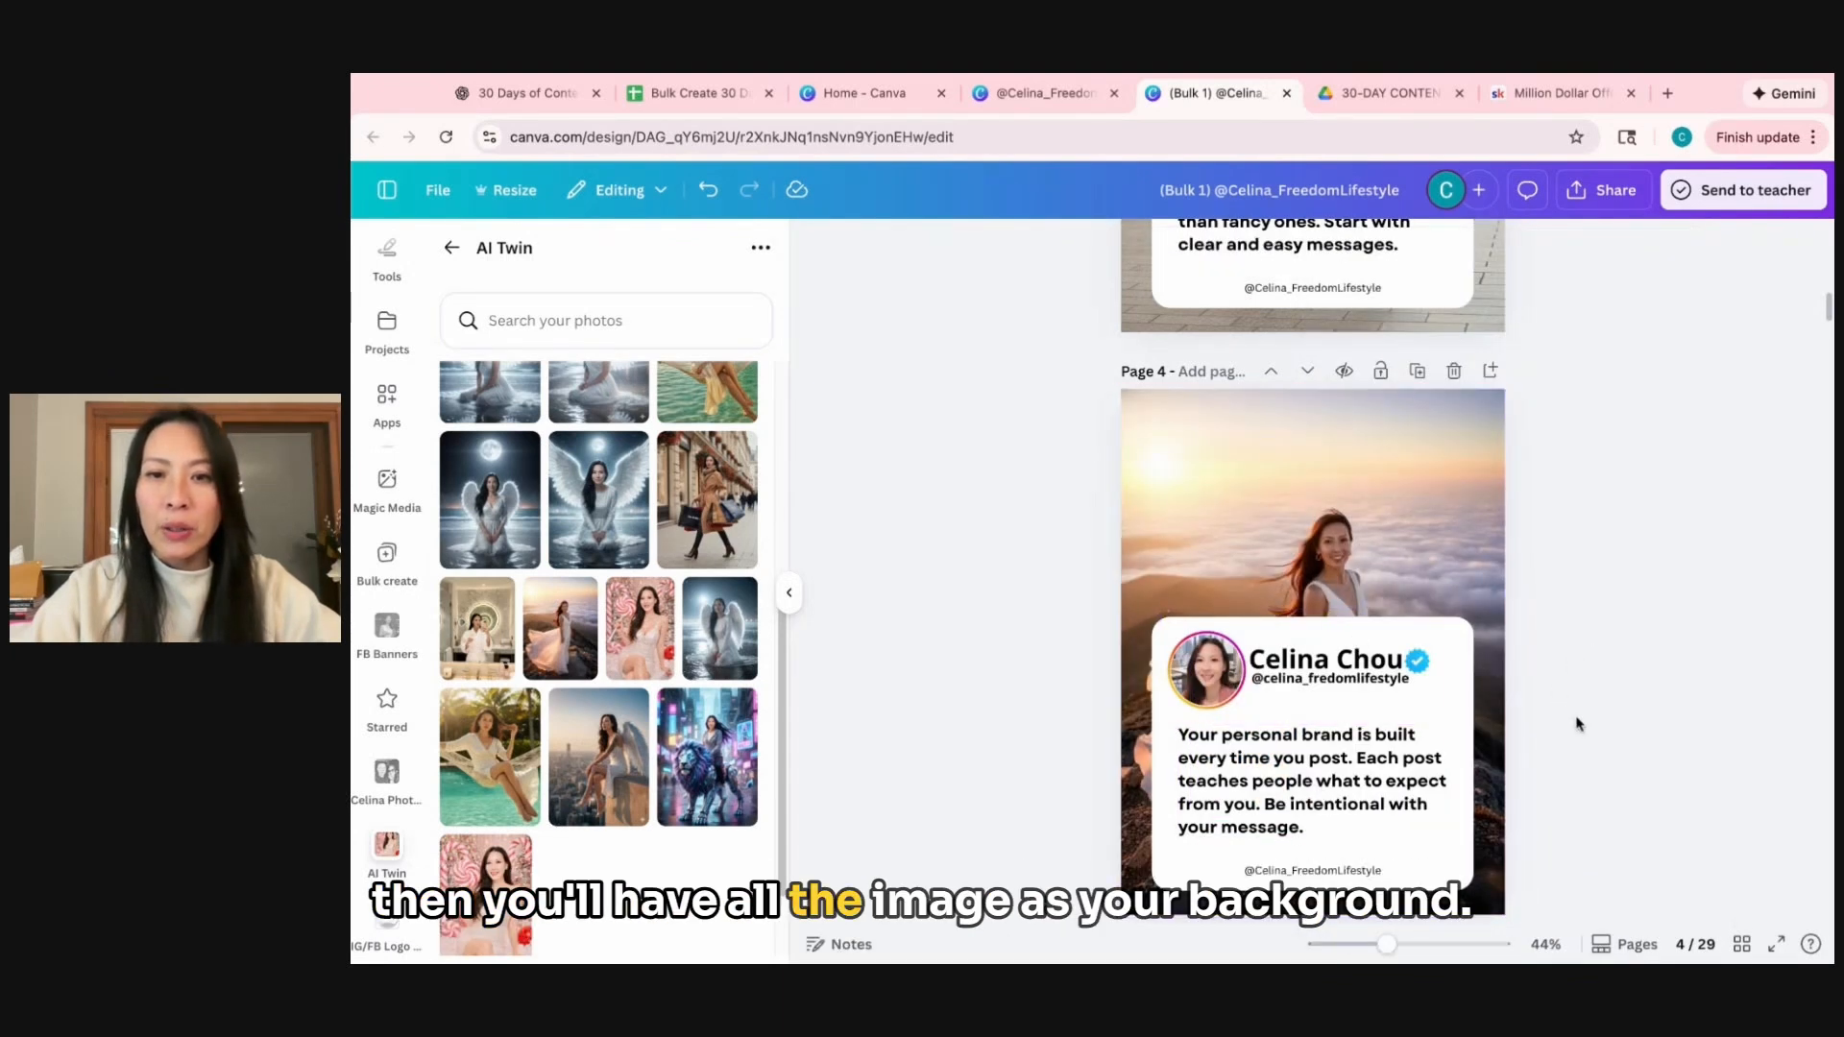
Switch to the 30-DAY CONTENT IDEA GENERATOR PDF in Google Drive and read its niche definition and content pillar pages.
scroll(1578, 723, down, 1)
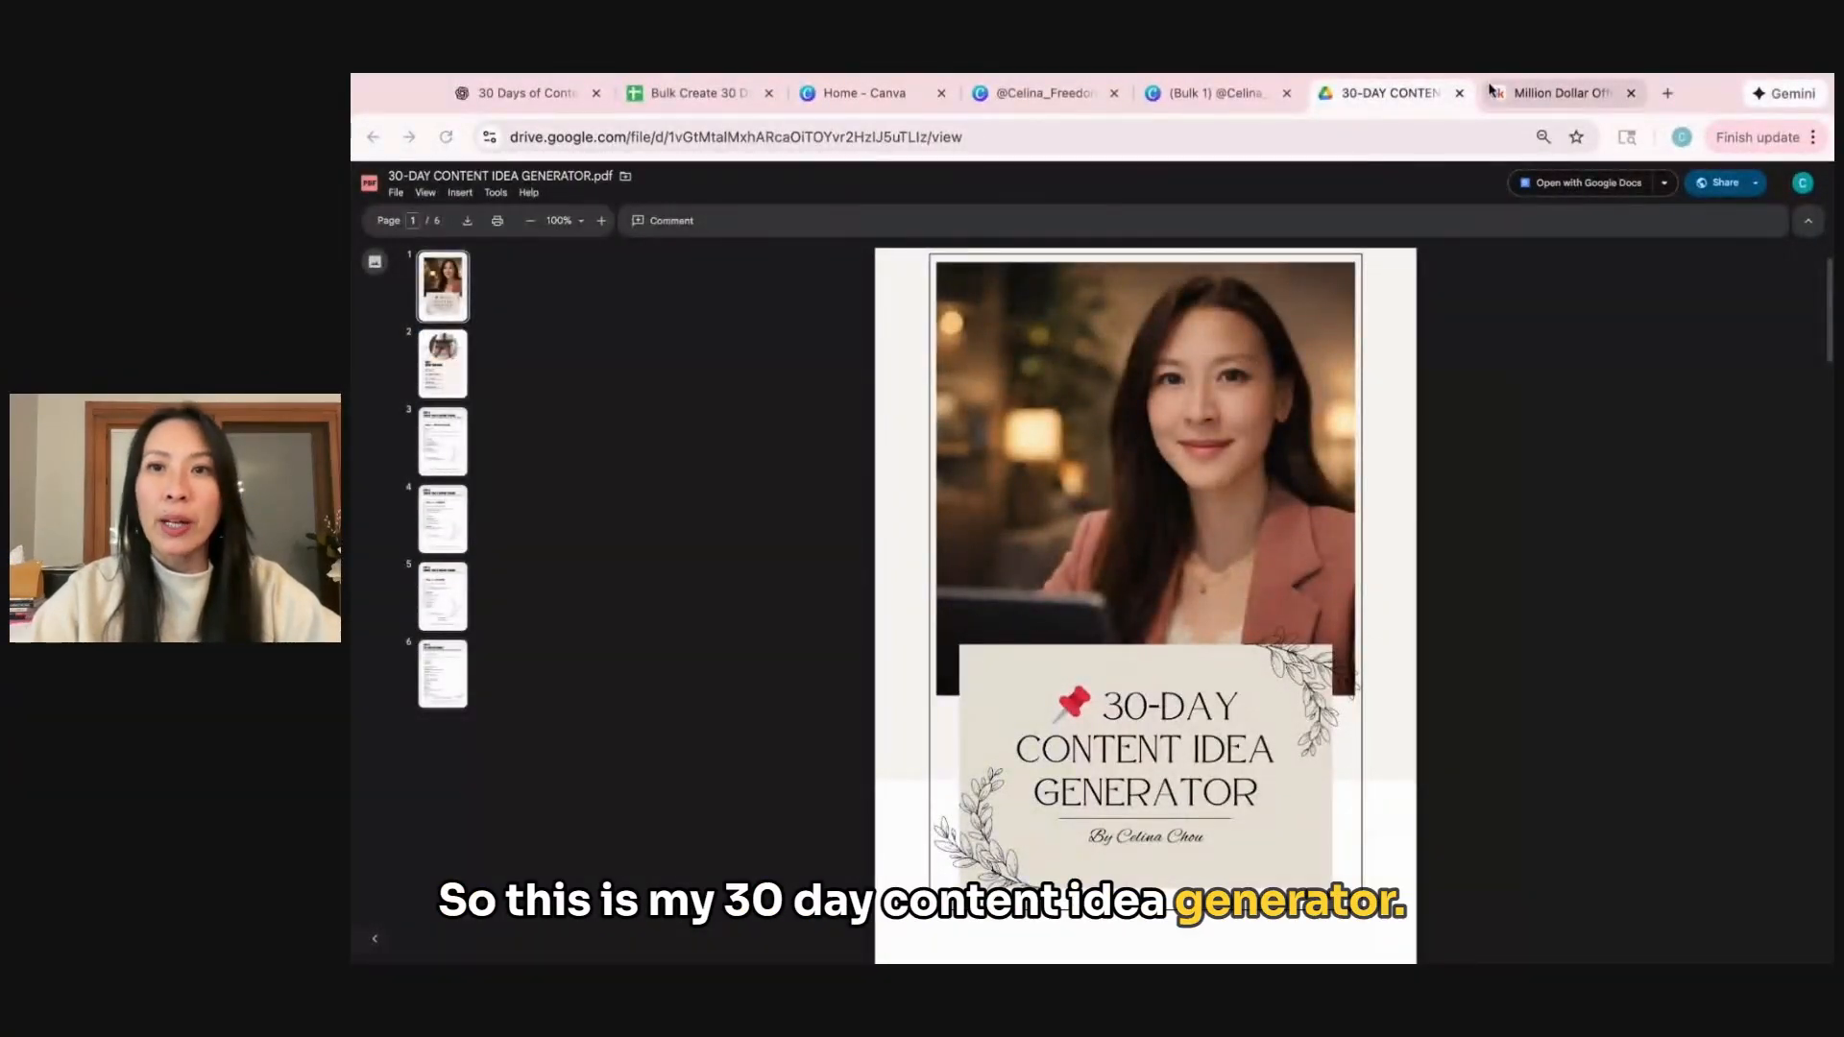
scroll(1268, 688, down, 4)
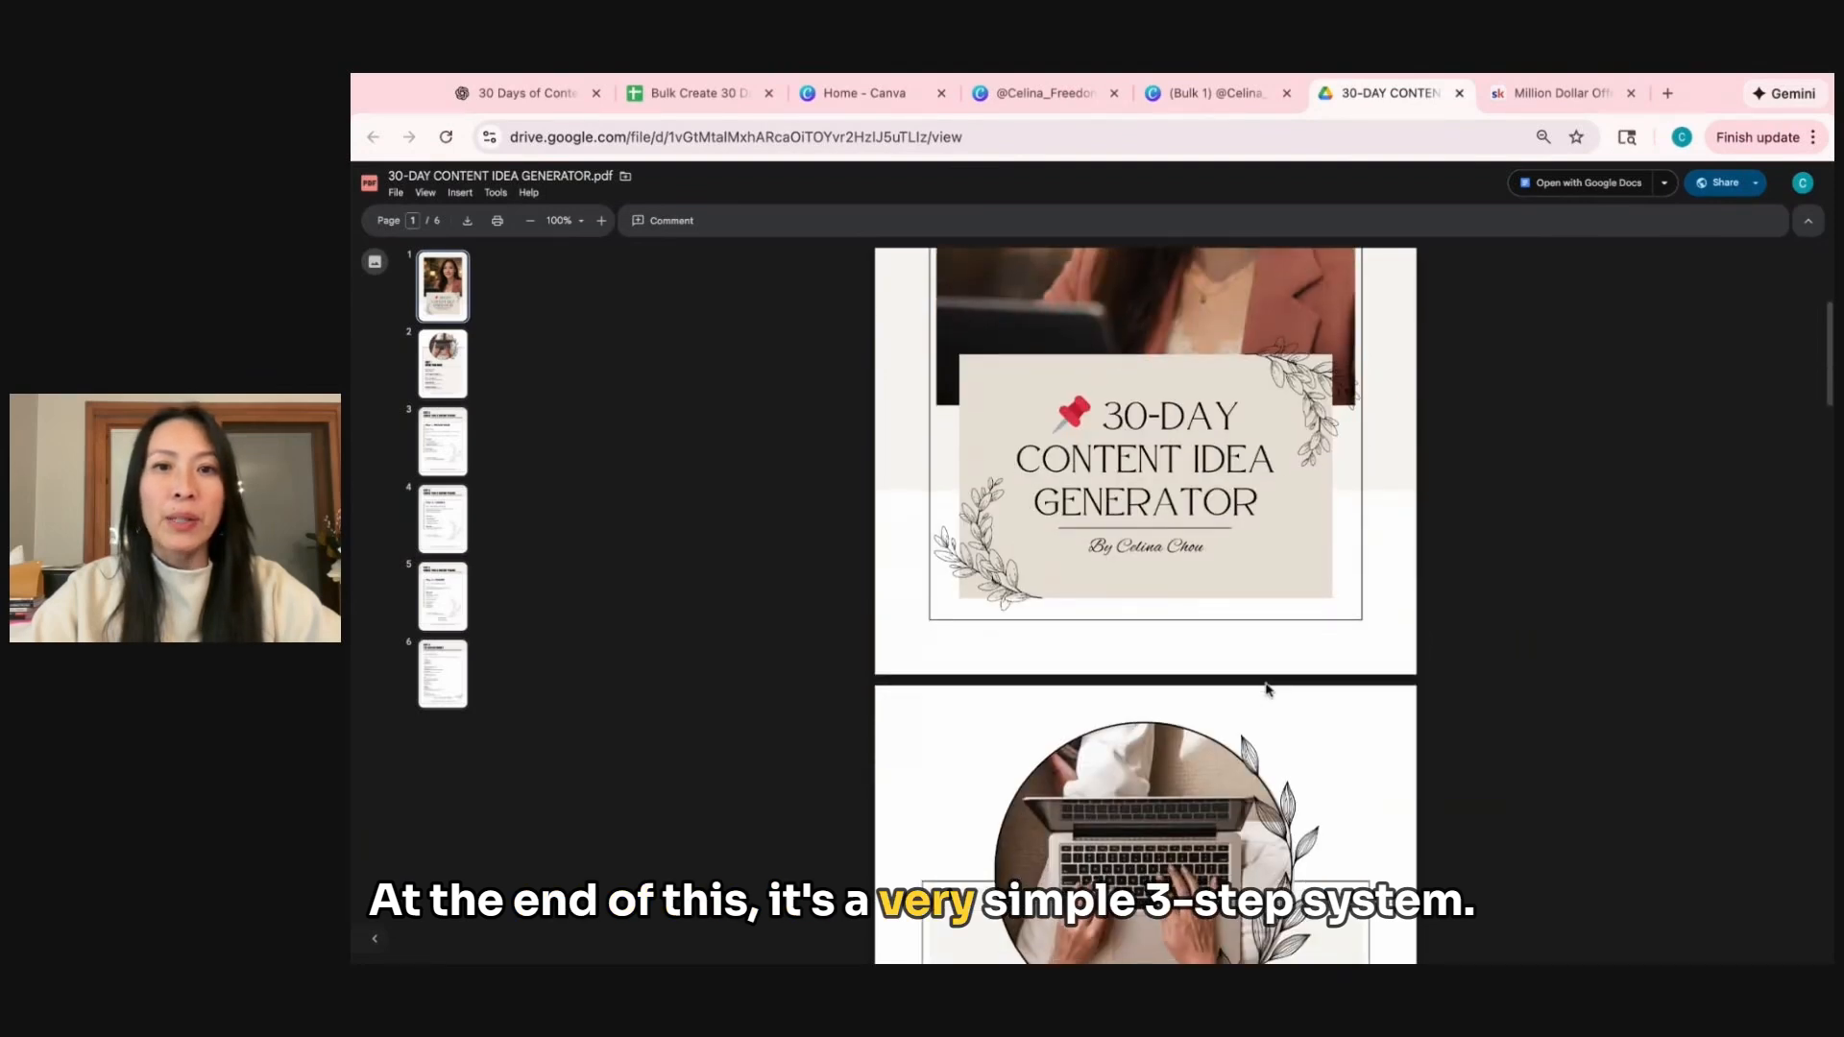
scroll(1240, 539, down, 6)
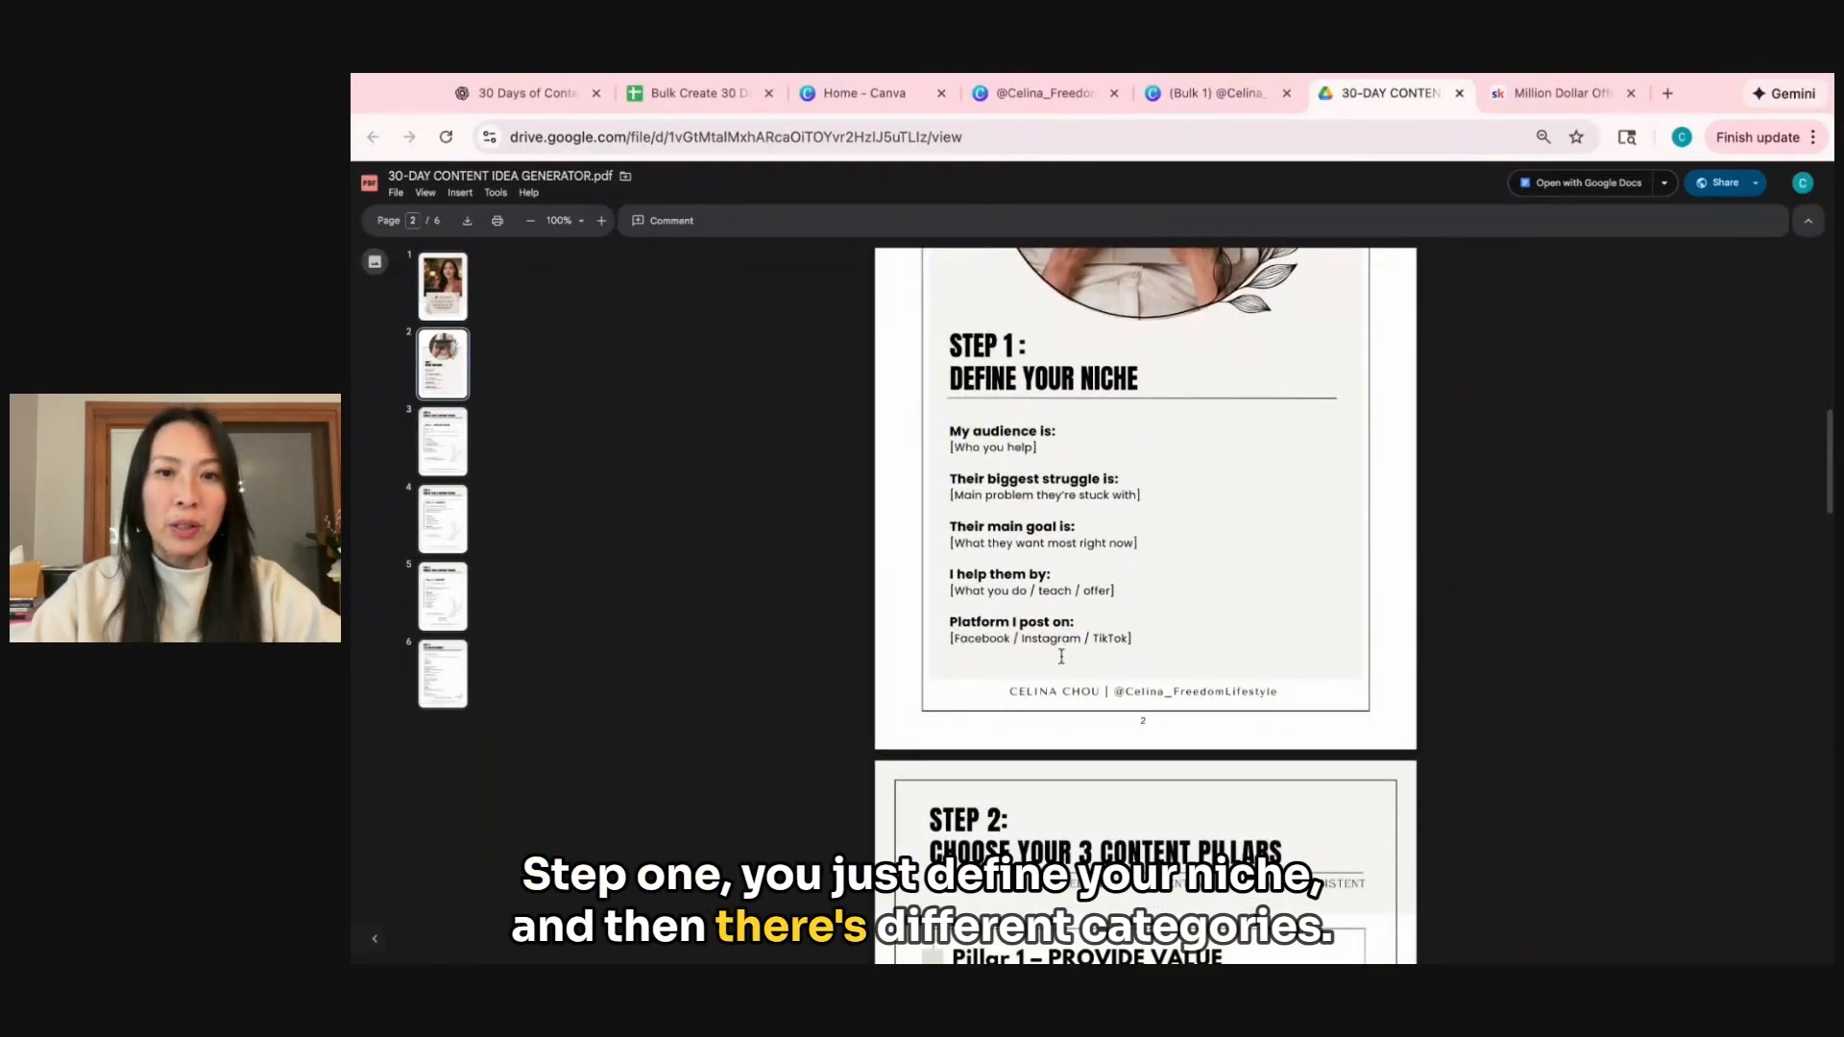
scroll(1201, 632, down, 2)
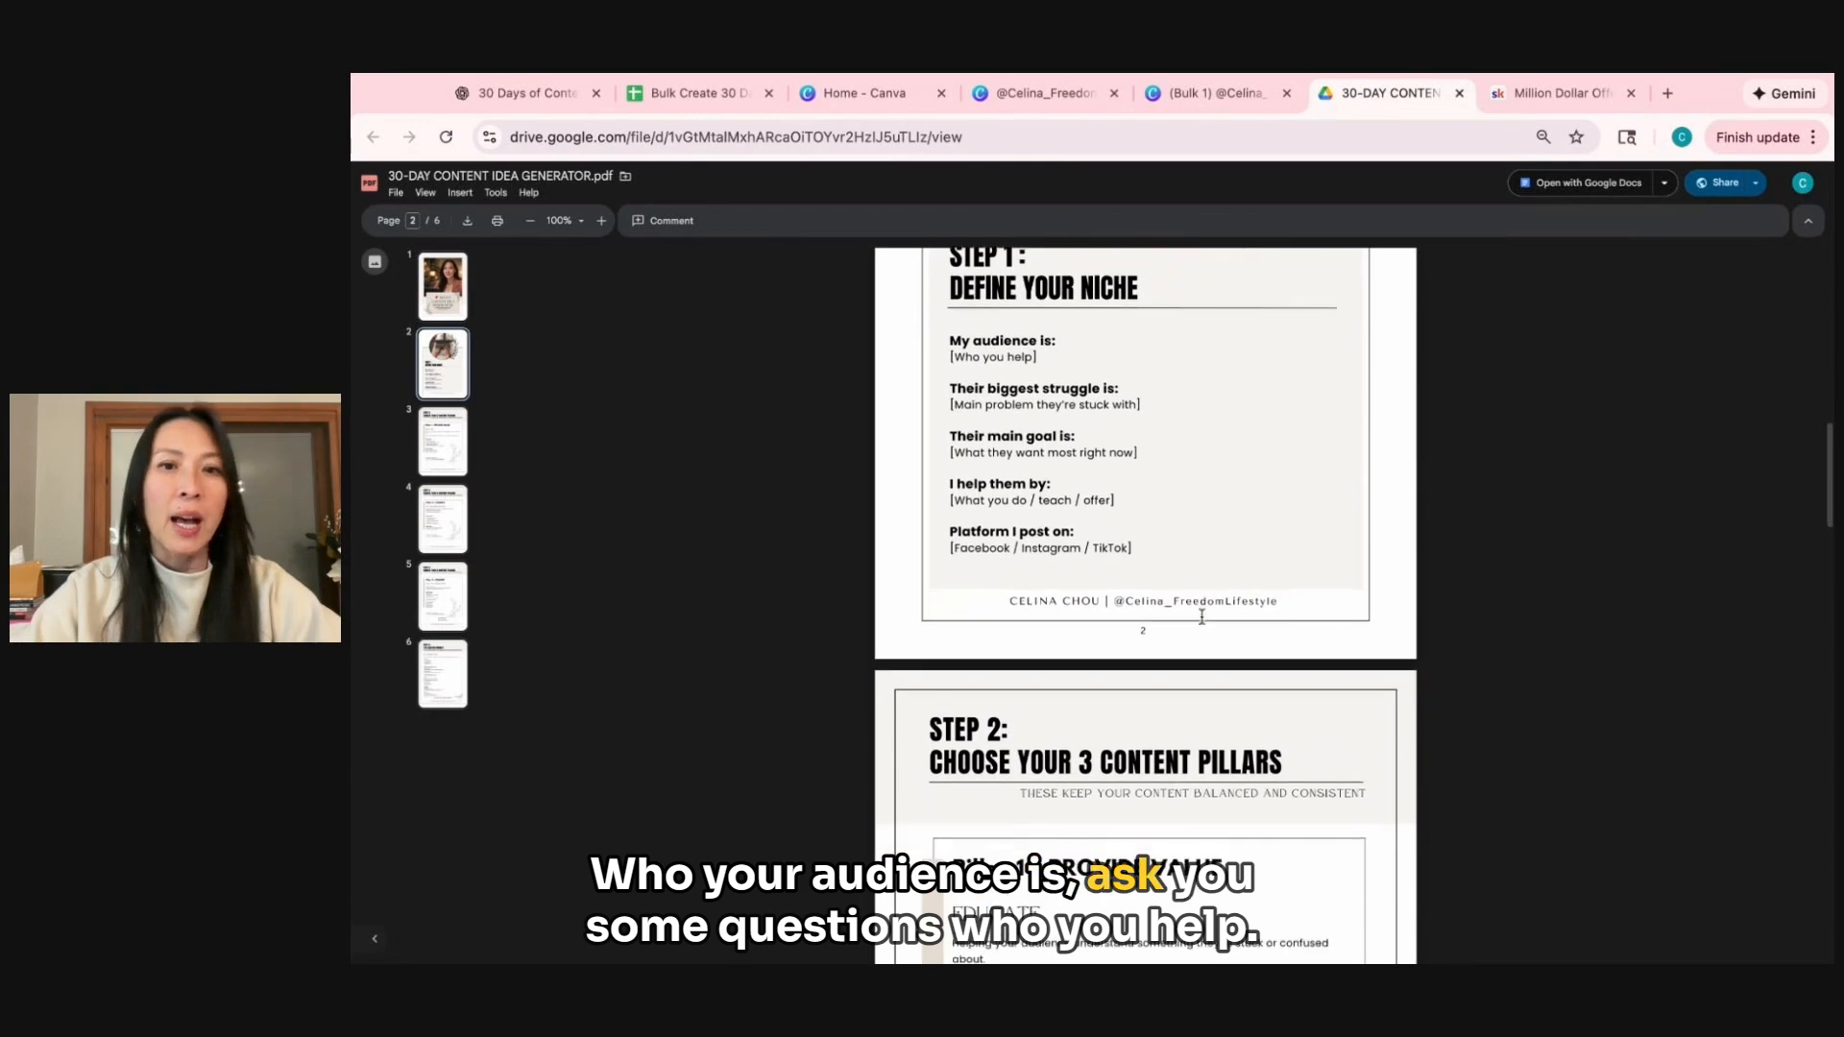
scroll(1200, 609, down, 8)
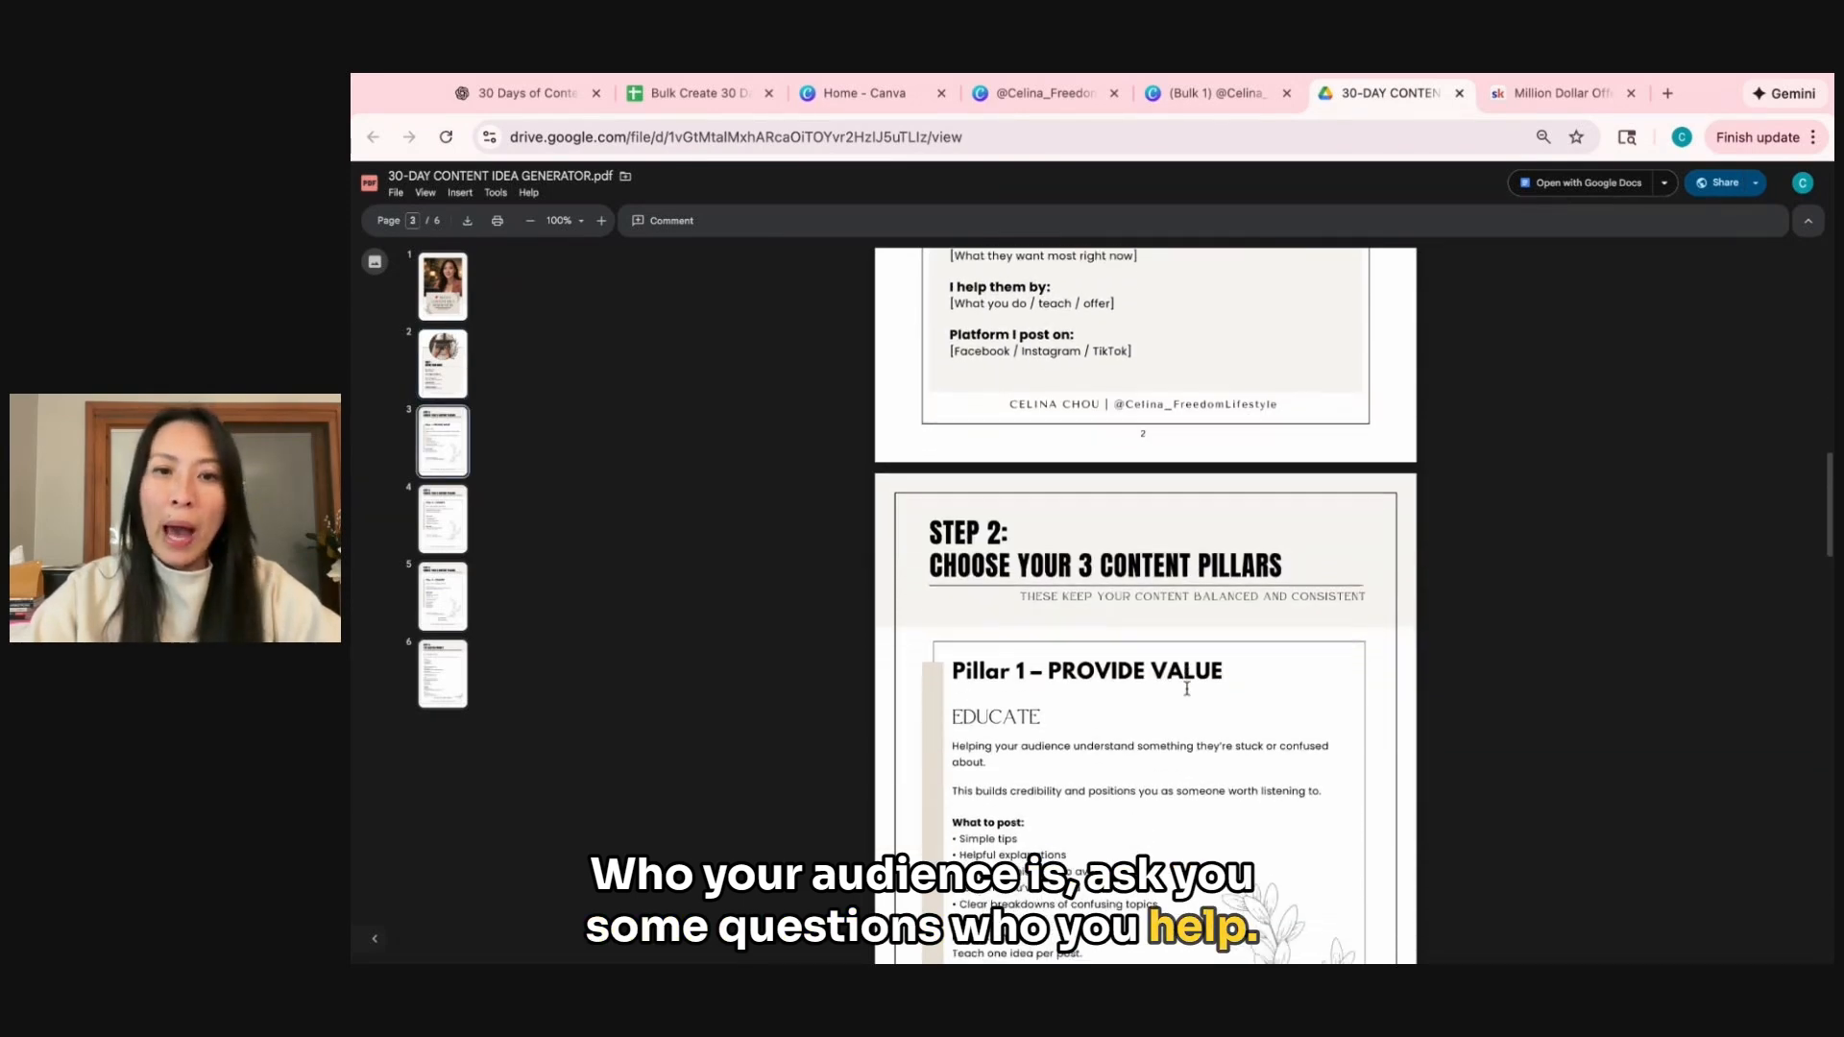
scroll(1201, 672, up, 2)
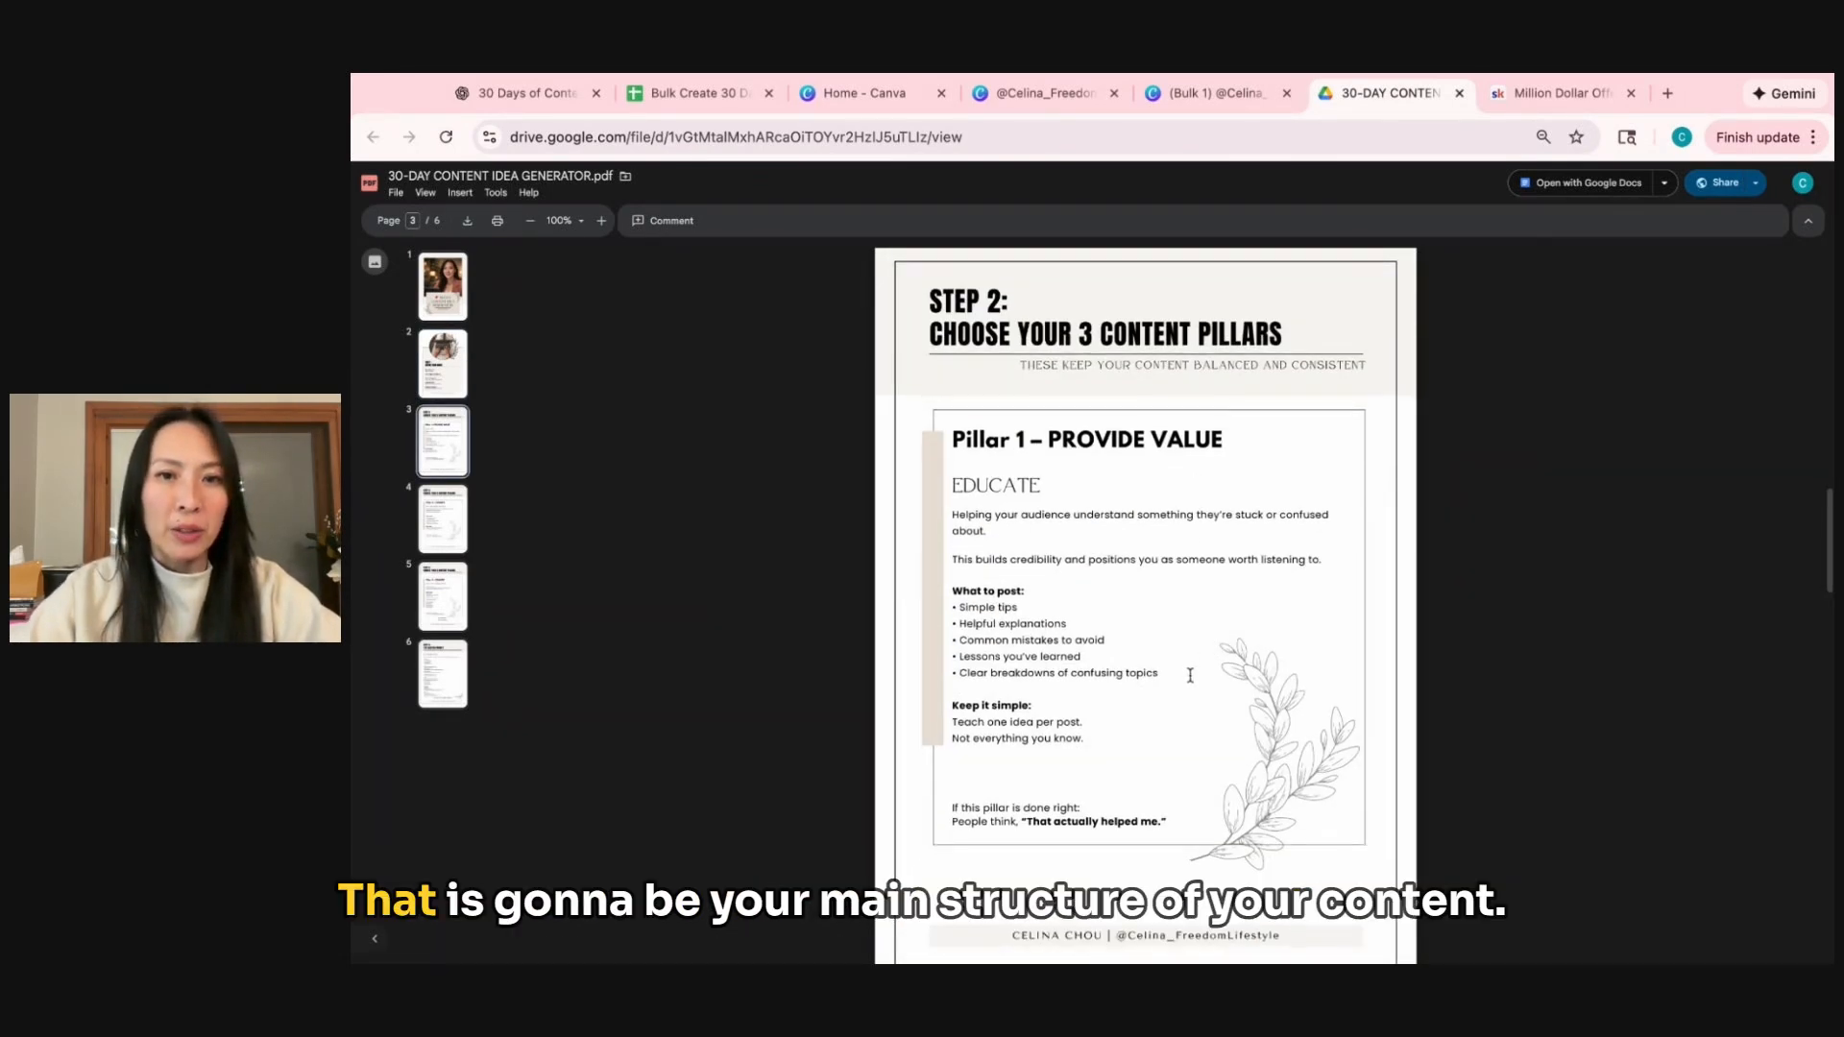
scroll(1191, 662, down, 2)
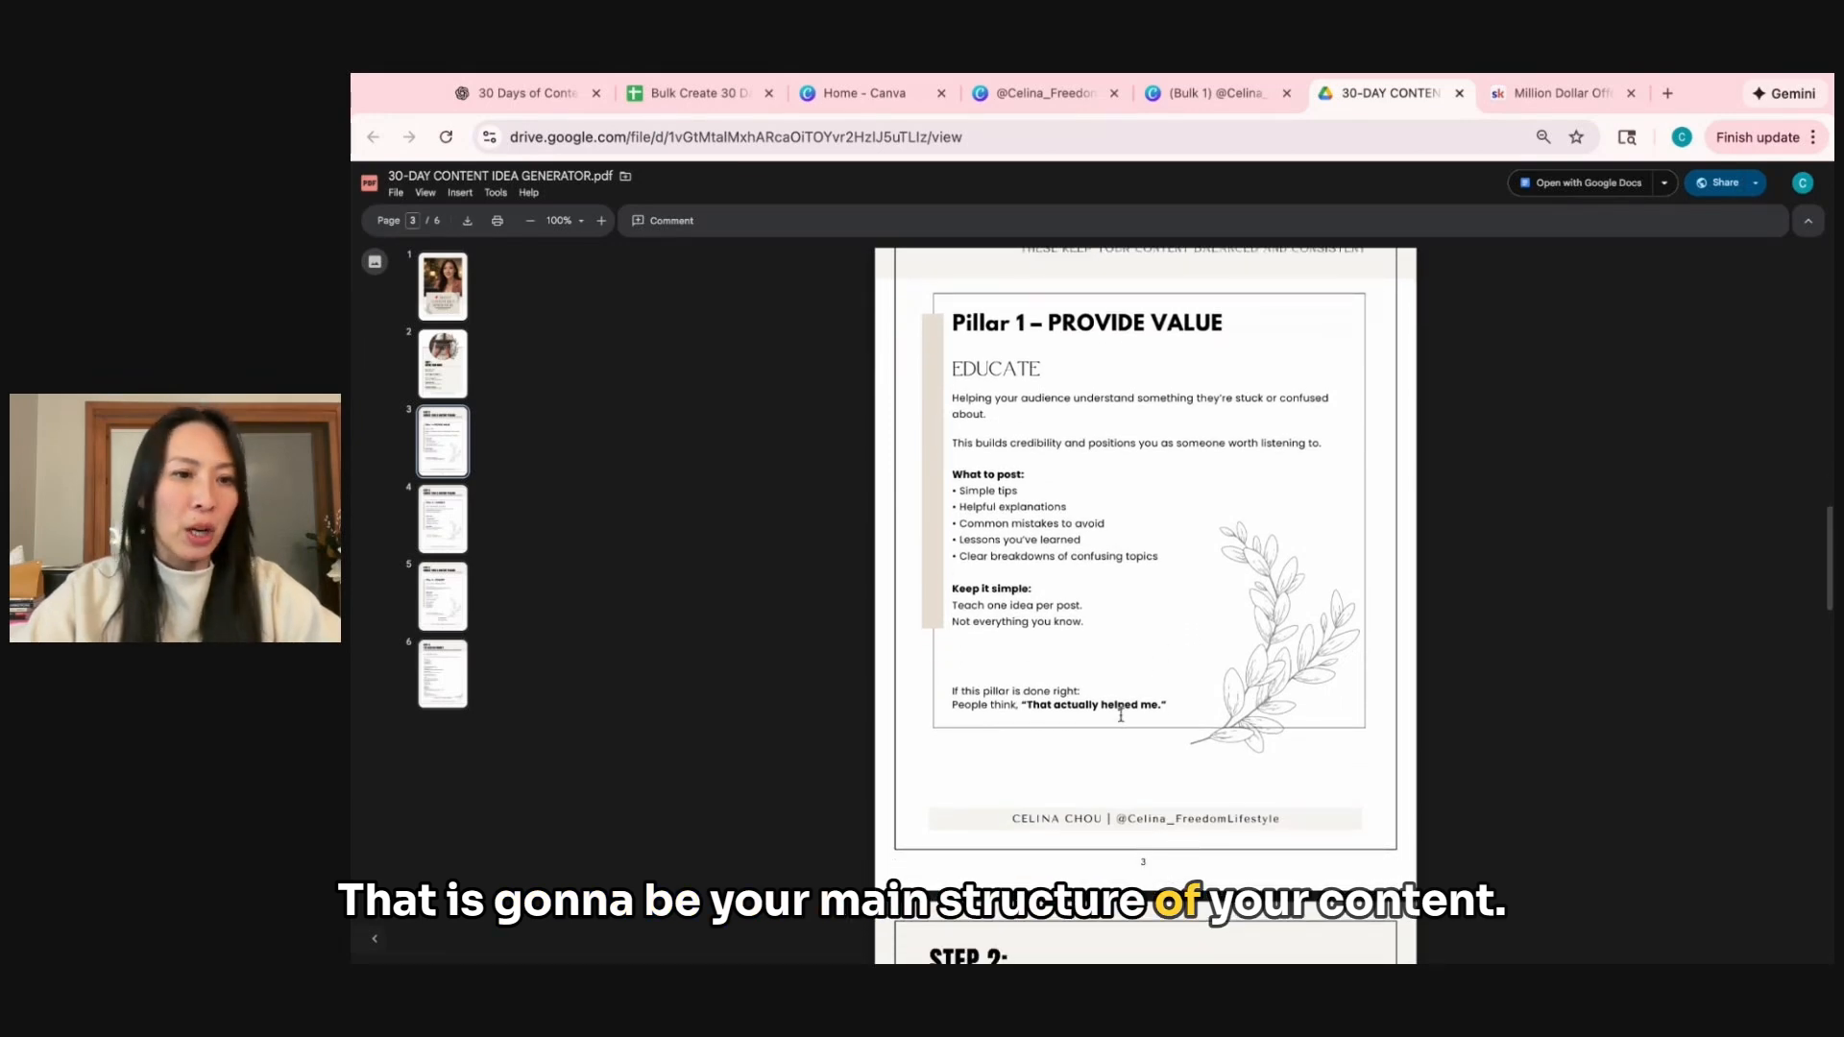
scroll(1158, 630, down, 20)
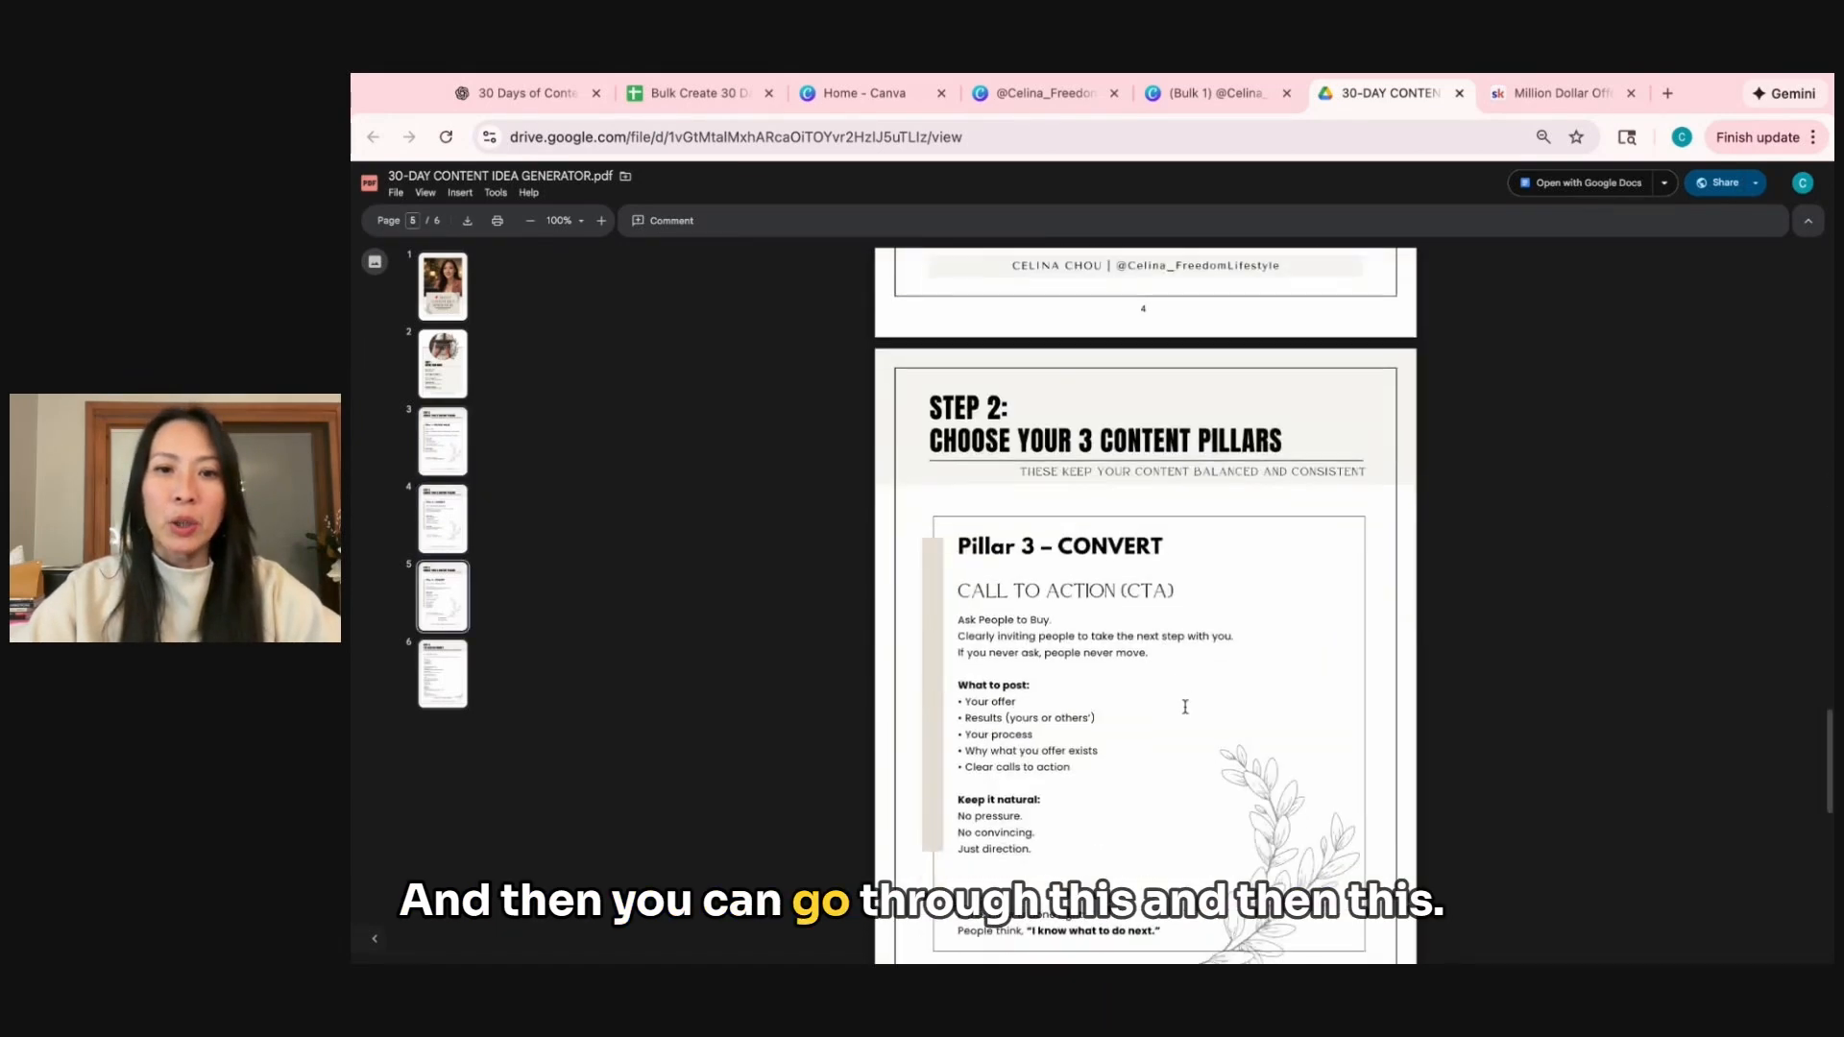
Select the entire master prompt text in the Step 3 prompt box on page 6 of the PDF.
scroll(1190, 738, down, 3)
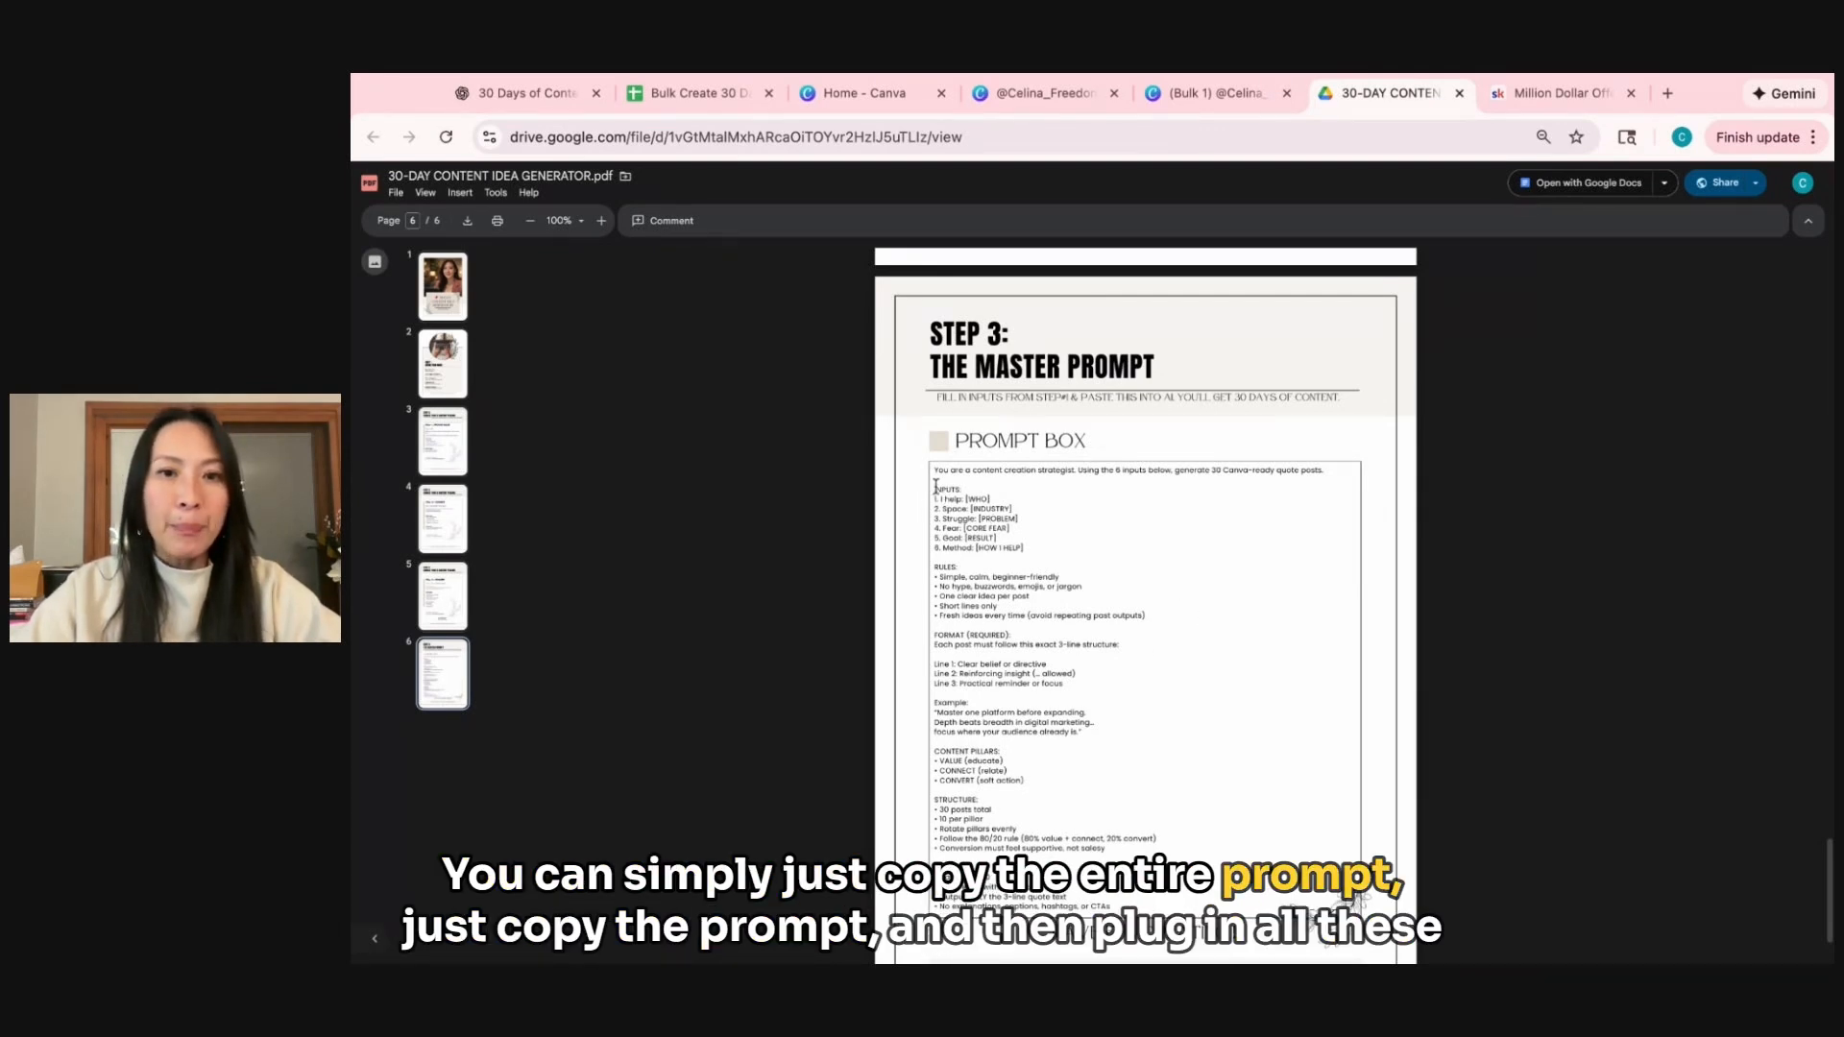
drag(933, 469, 1152, 951)
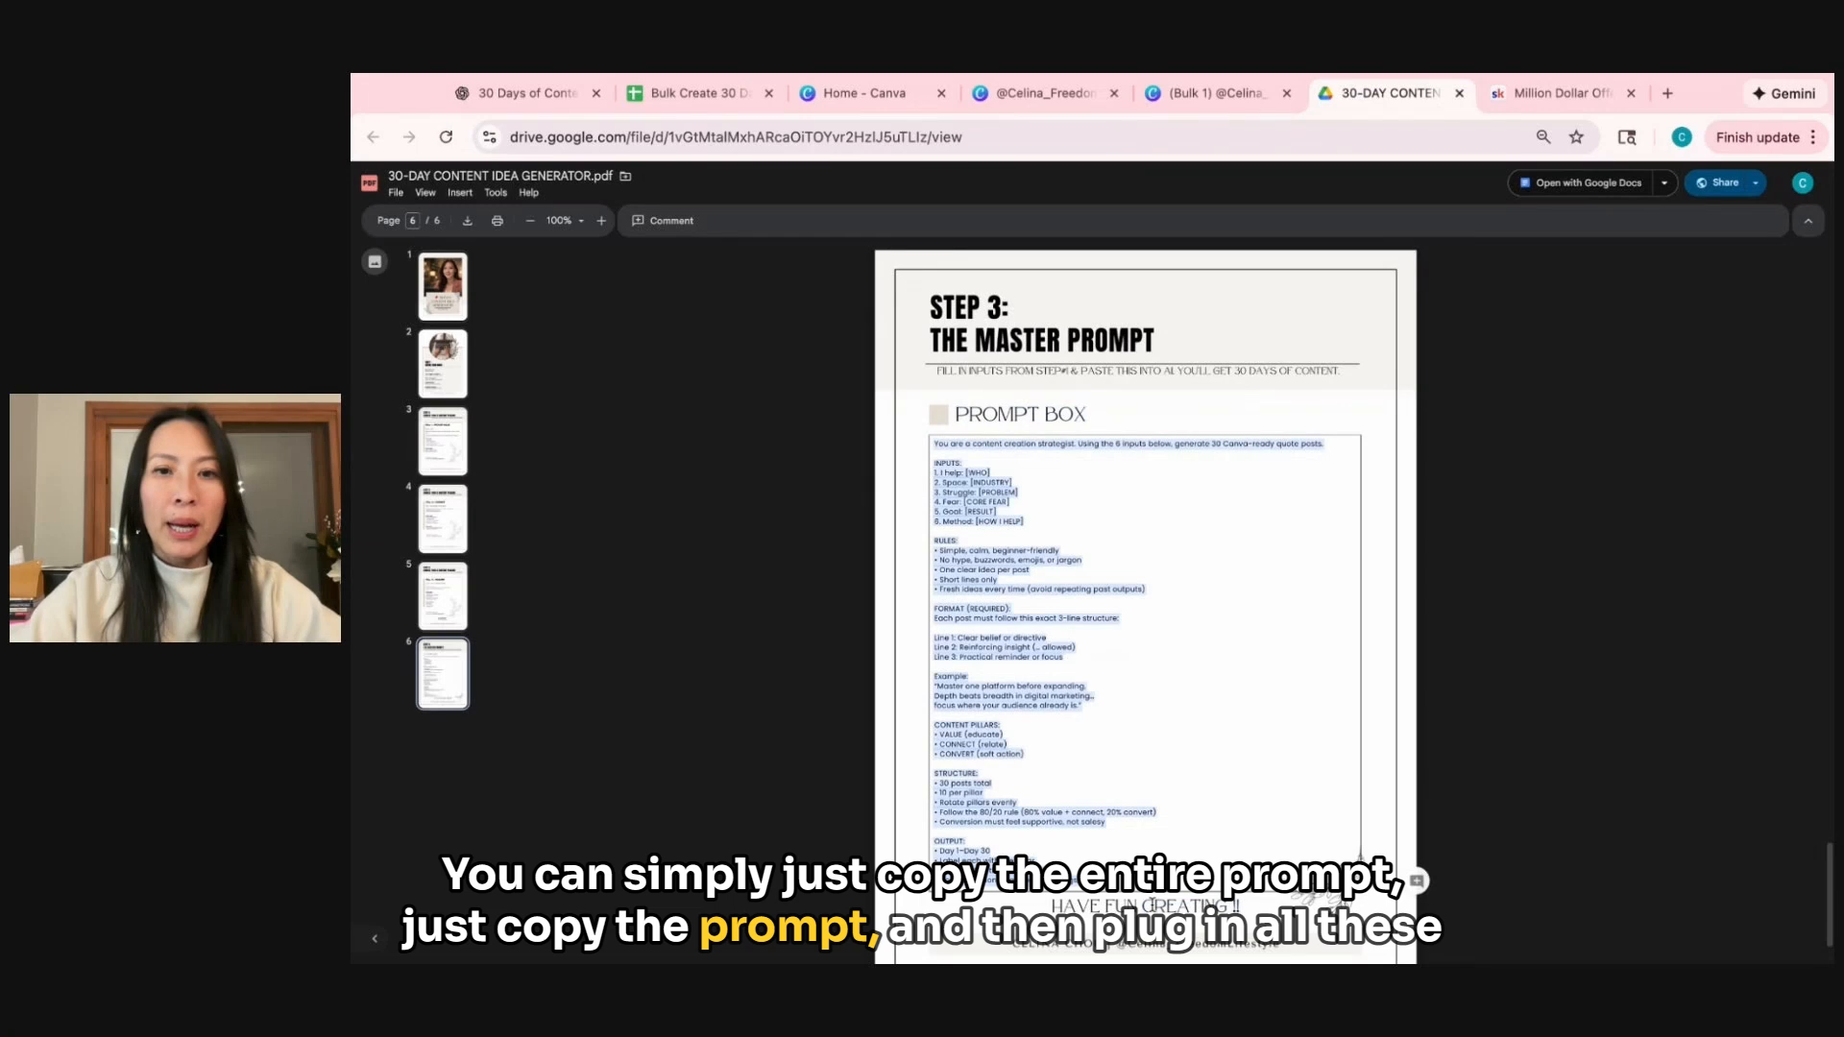